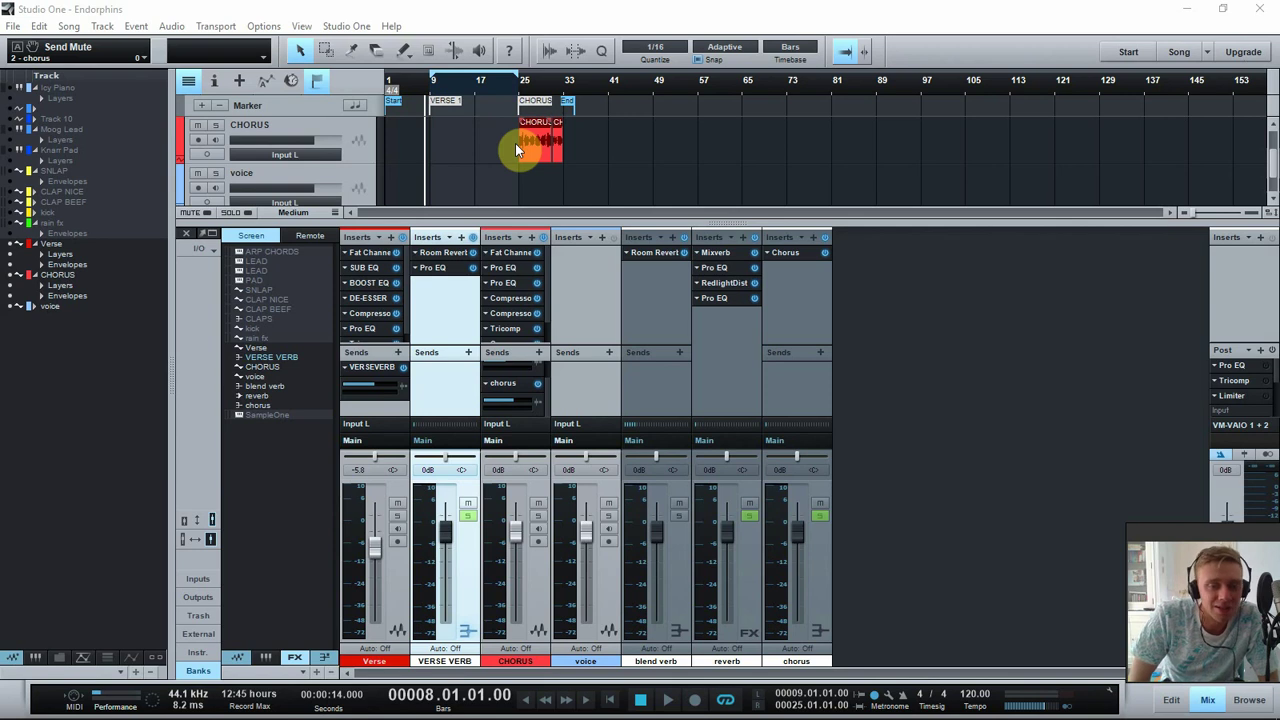
Play the verse from bar 9 with the Verse channel's effects bypassed and again with them active to compare the sound.
left_click(430, 84)
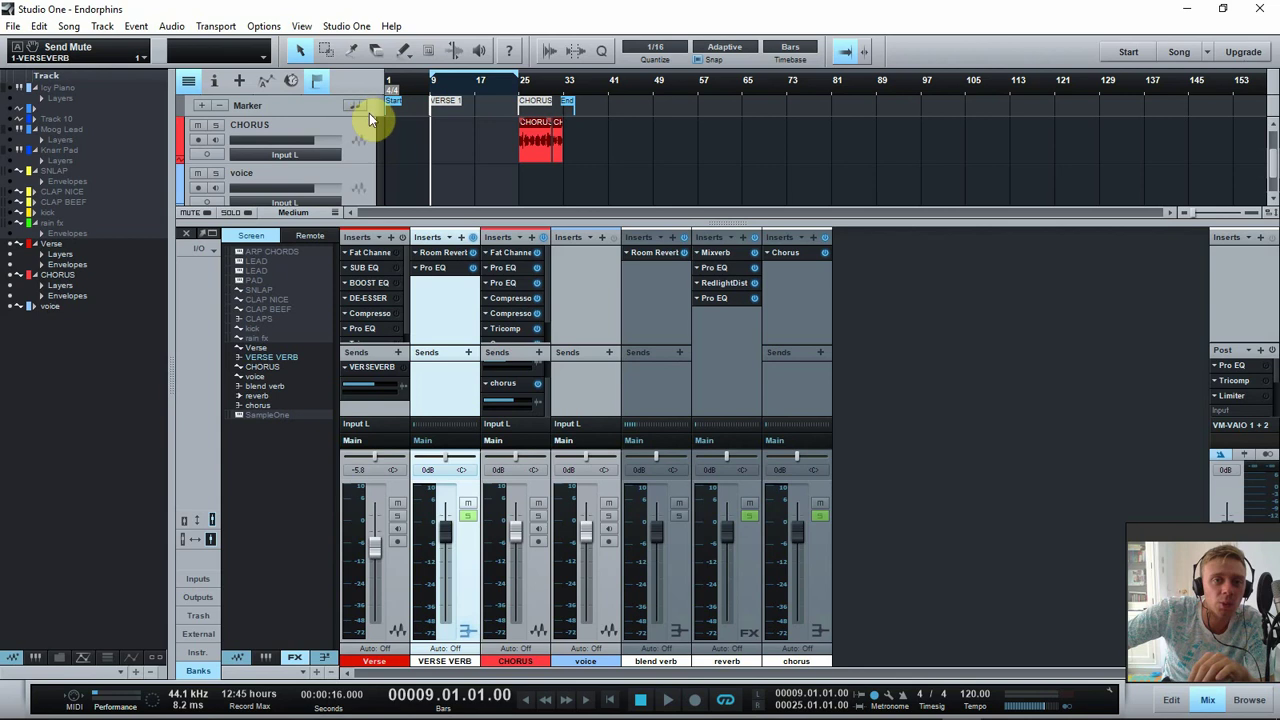
key("space")
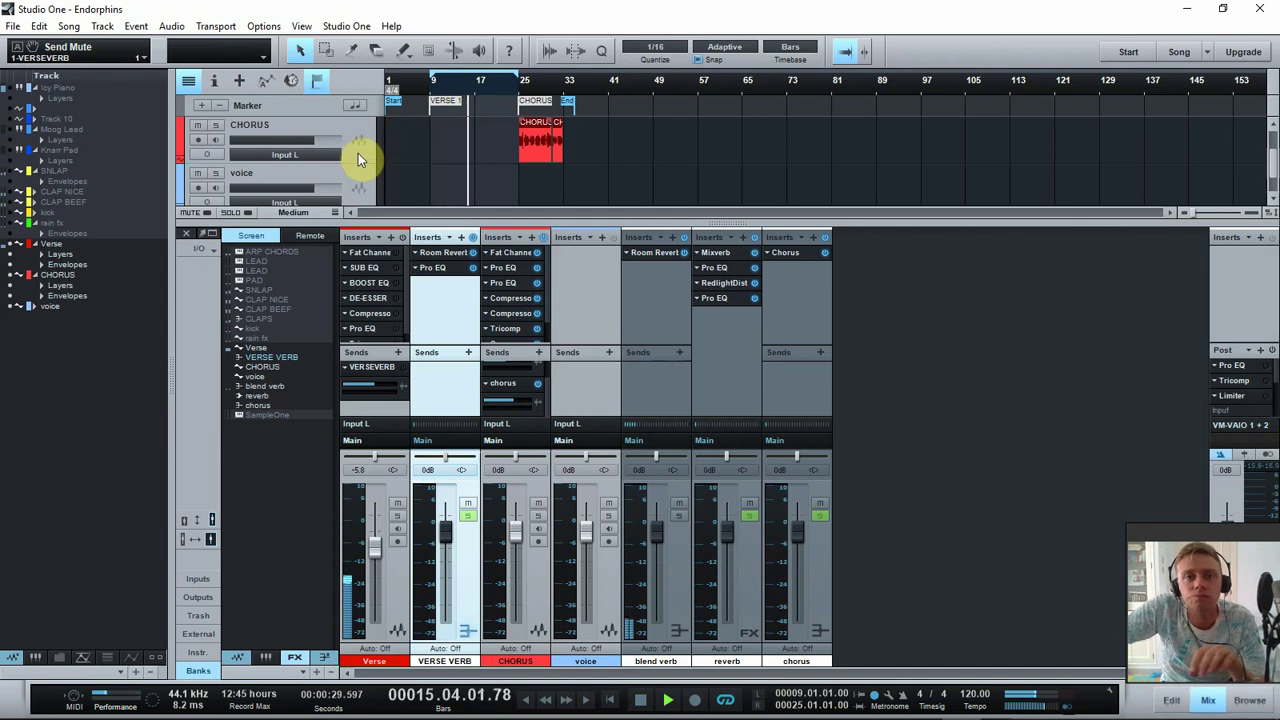
key("space")
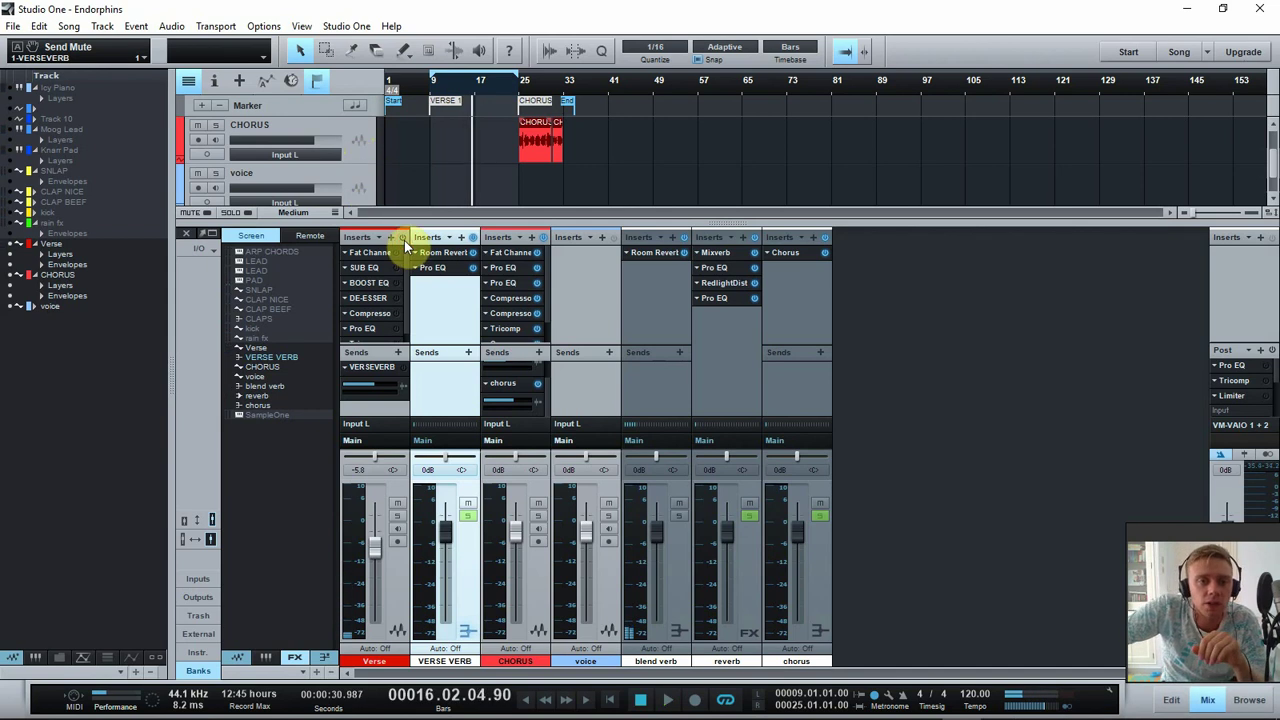
left_click(427, 88)
key("space")
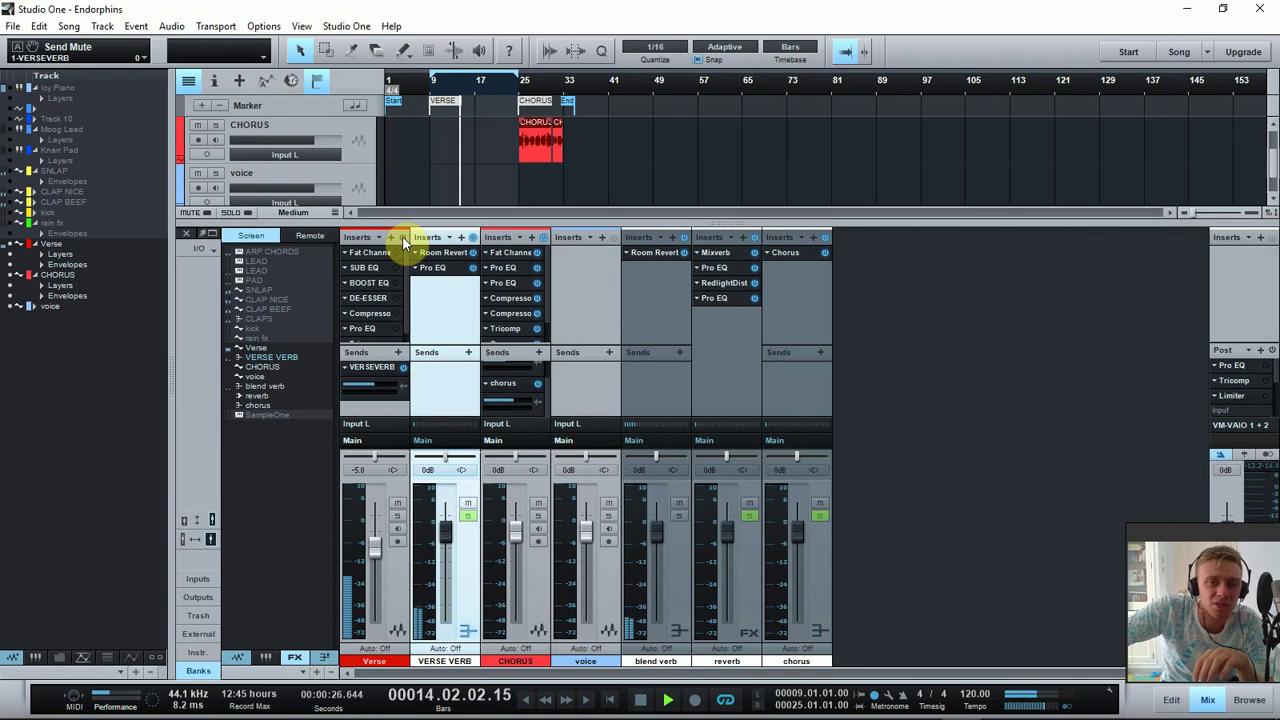
key("space")
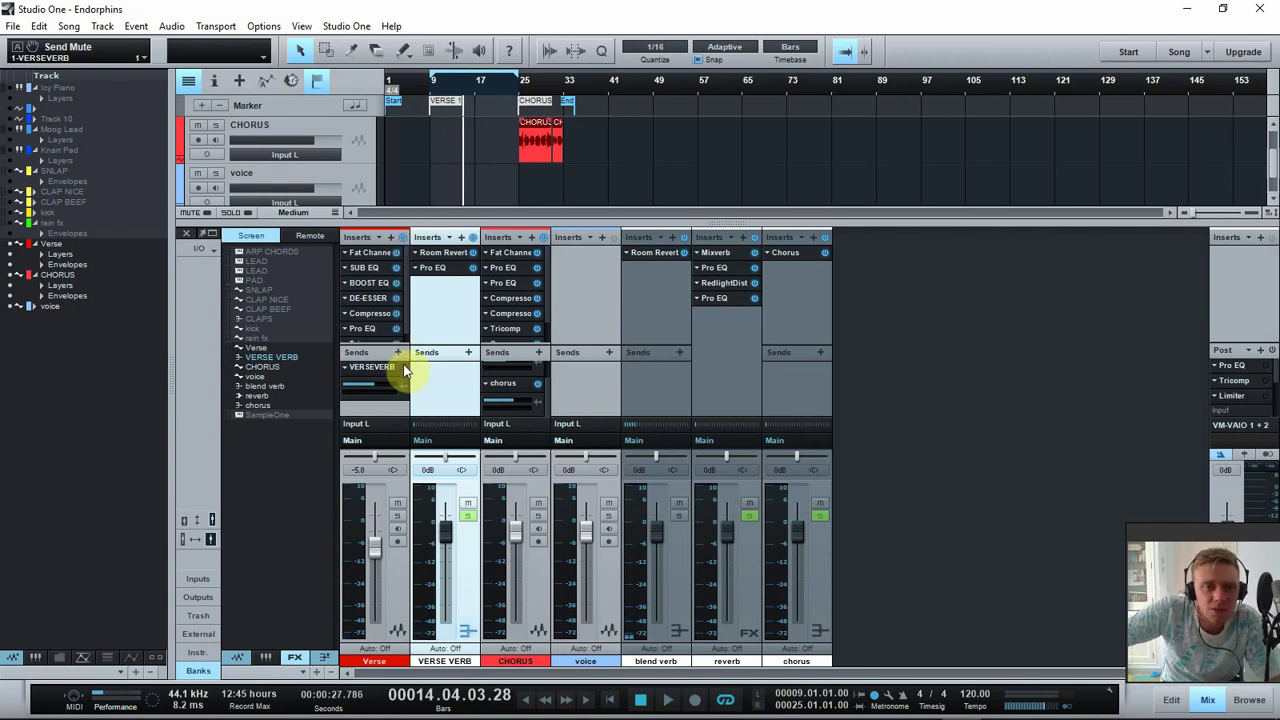
Deactivate the Verse channel's other inserts and open its Fat Channel.
scroll(400, 325, "down", 1)
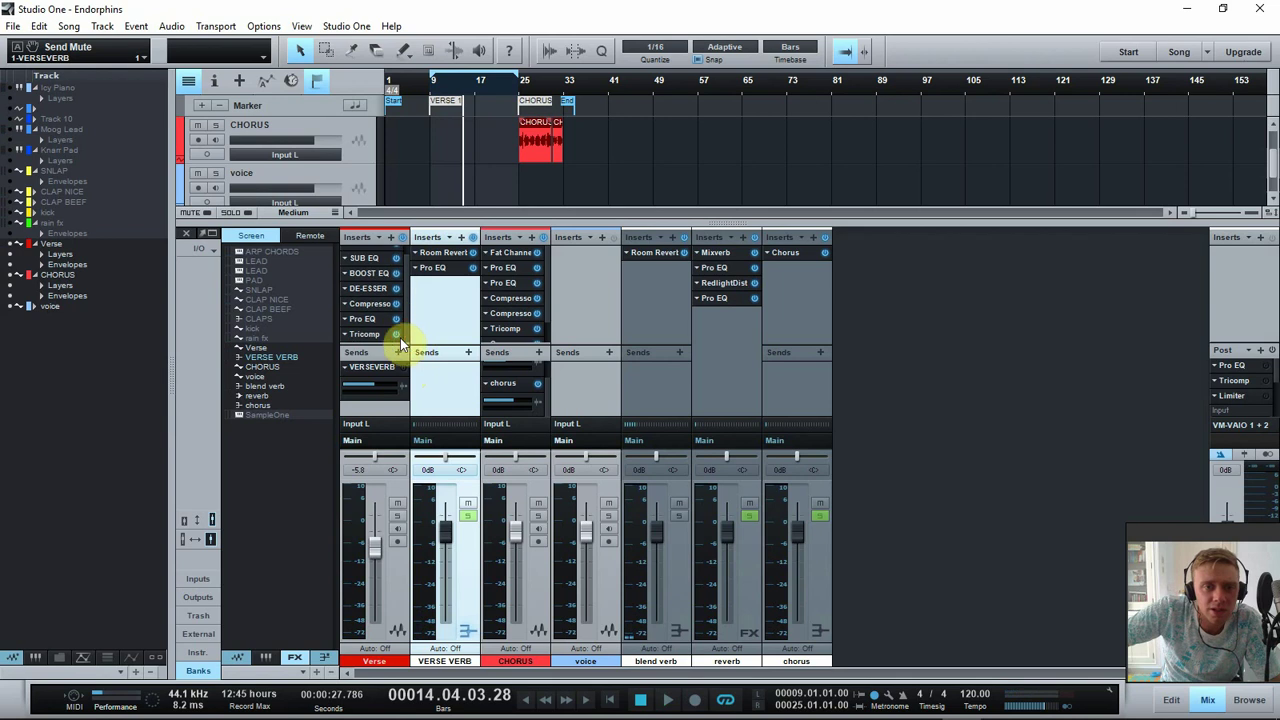
left_click(398, 283)
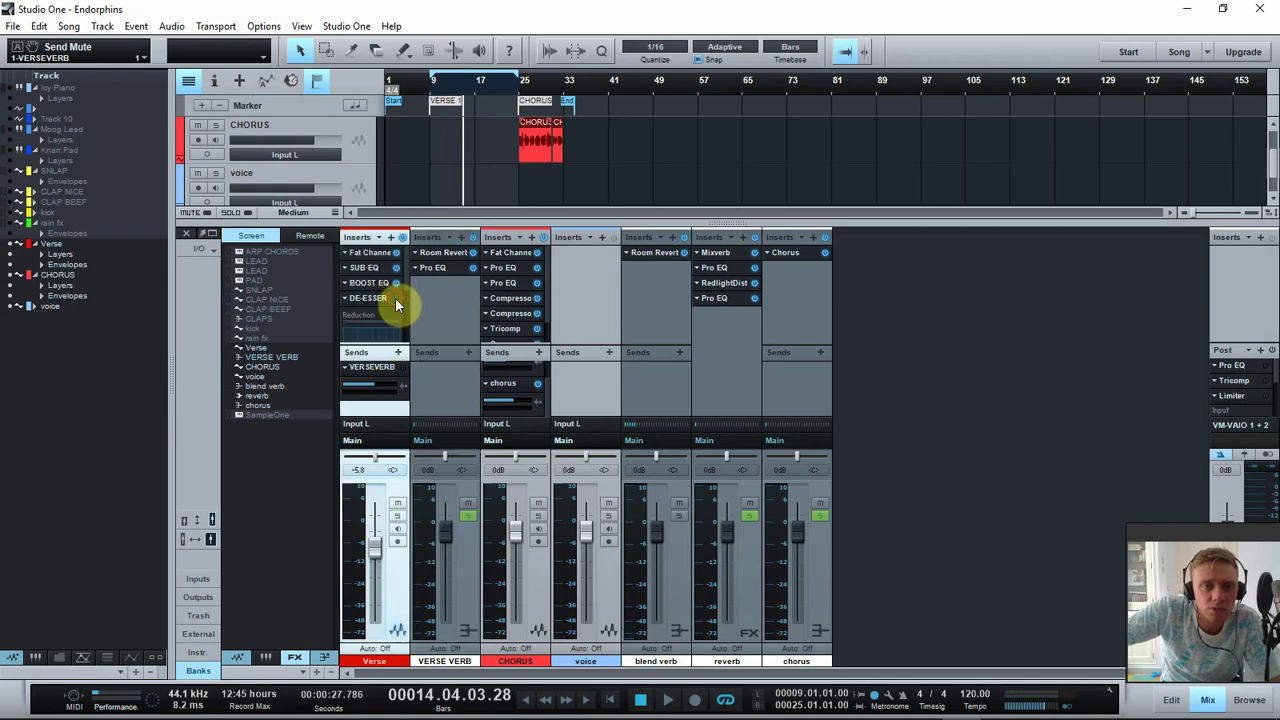
left_click(377, 300)
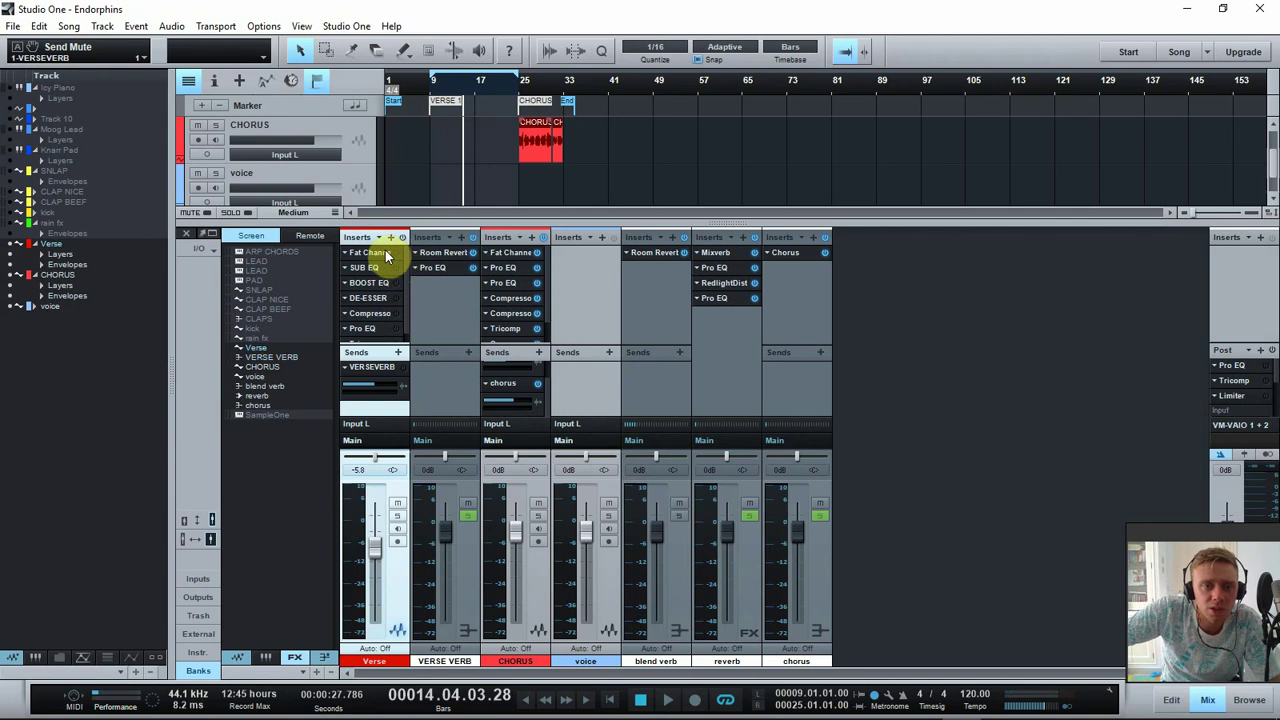
left_click(390, 252)
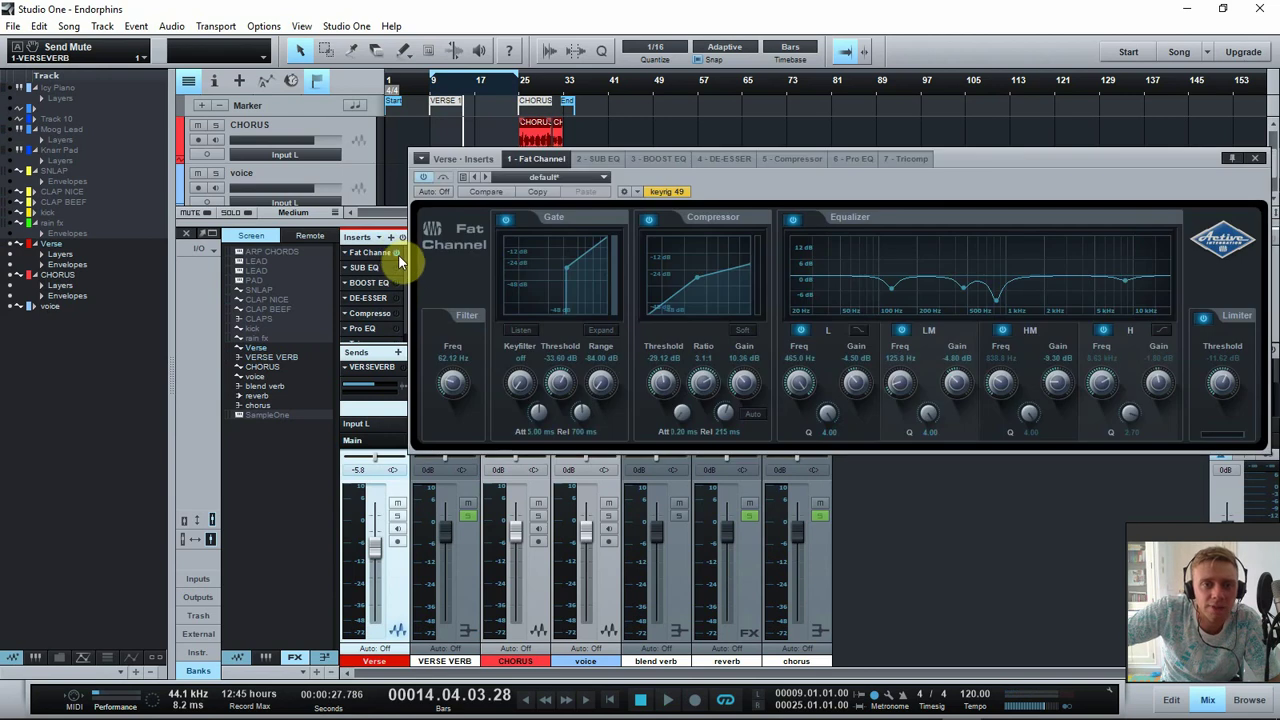
Turn off the Gate, Compressor, Equalizer and Limiter sections of the Verse channel's Fat Channel and reposition the plug-in window.
left_click(505, 221)
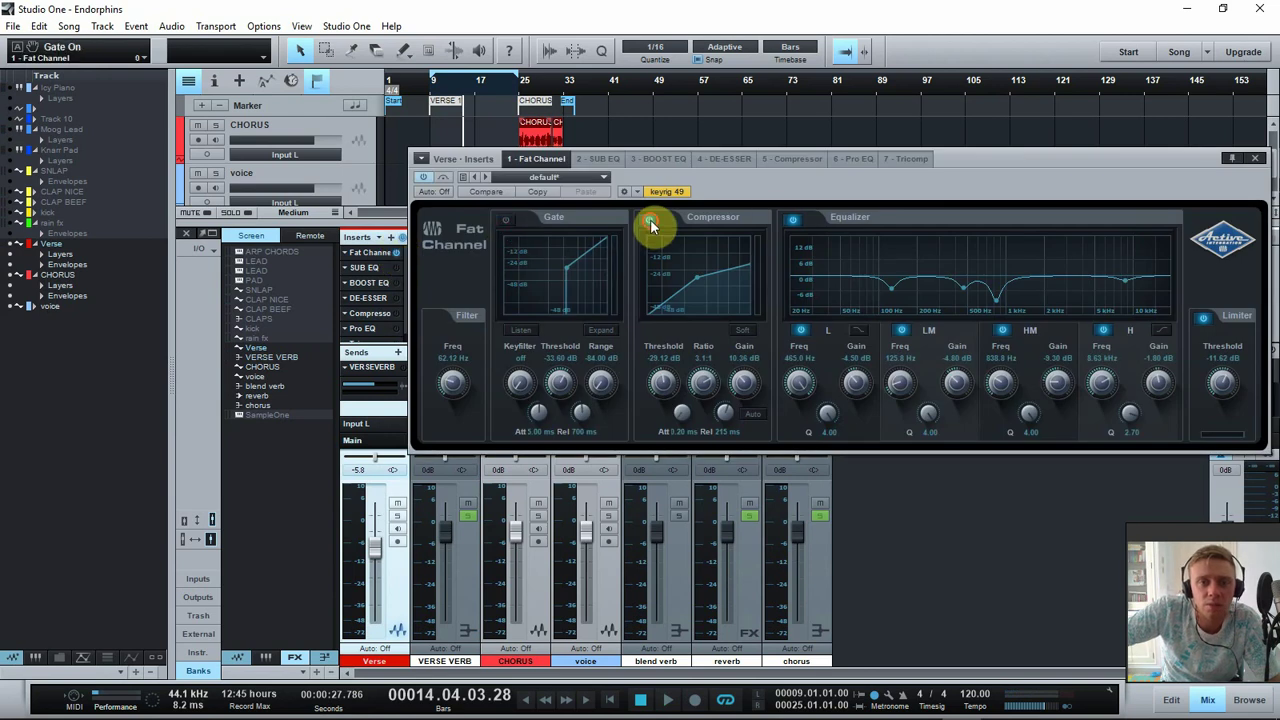
left_click(650, 220)
left_click(793, 219)
left_click(1204, 318)
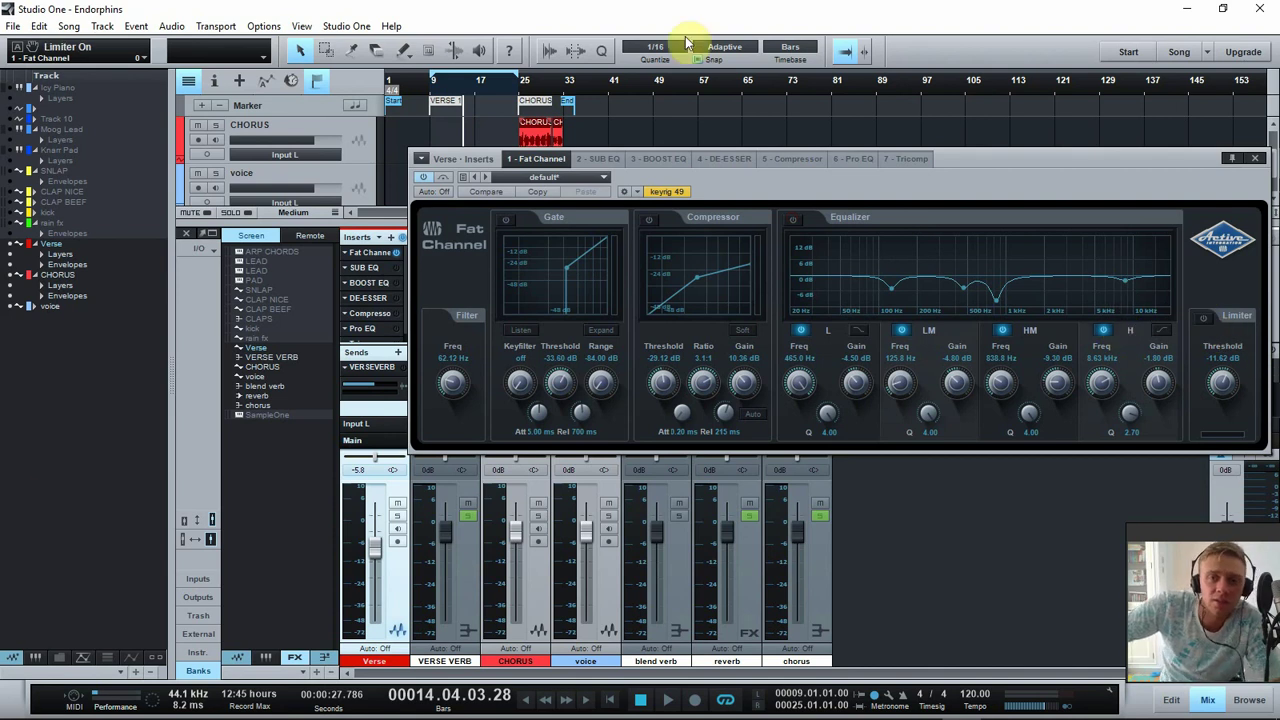
left_click_drag(1013, 159, 946, 167)
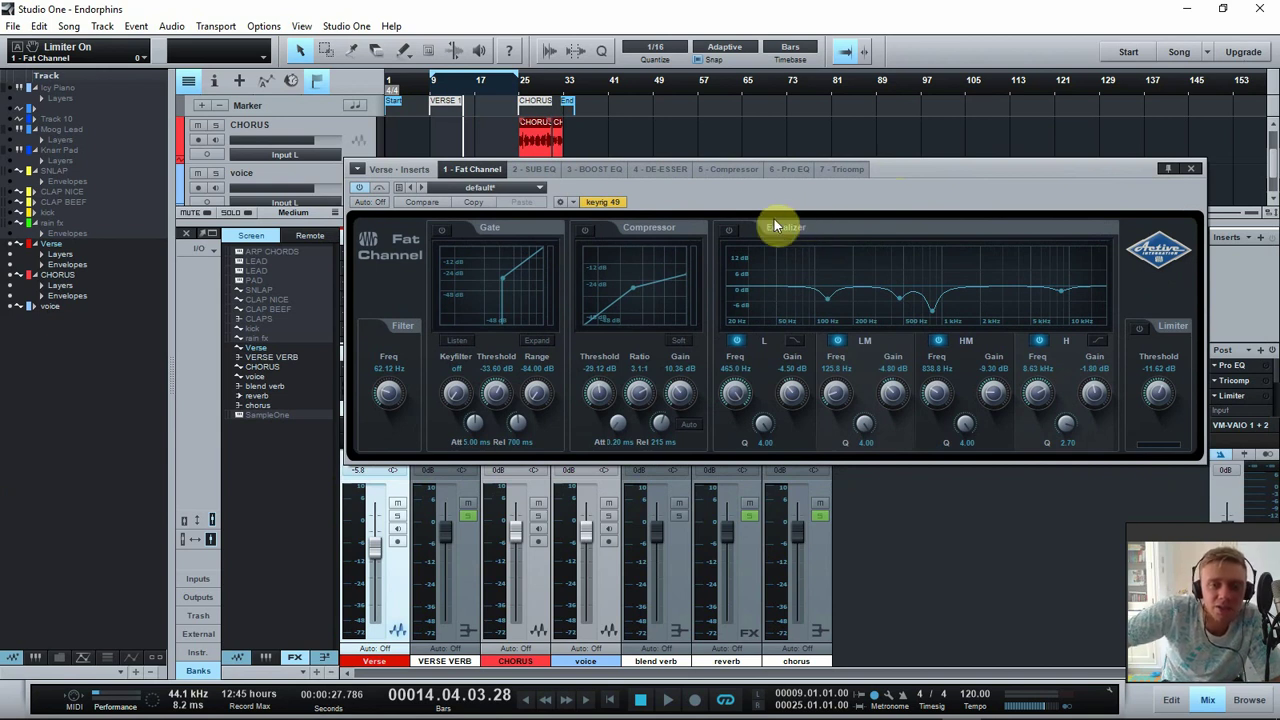
left_click_drag(879, 167, 821, 205)
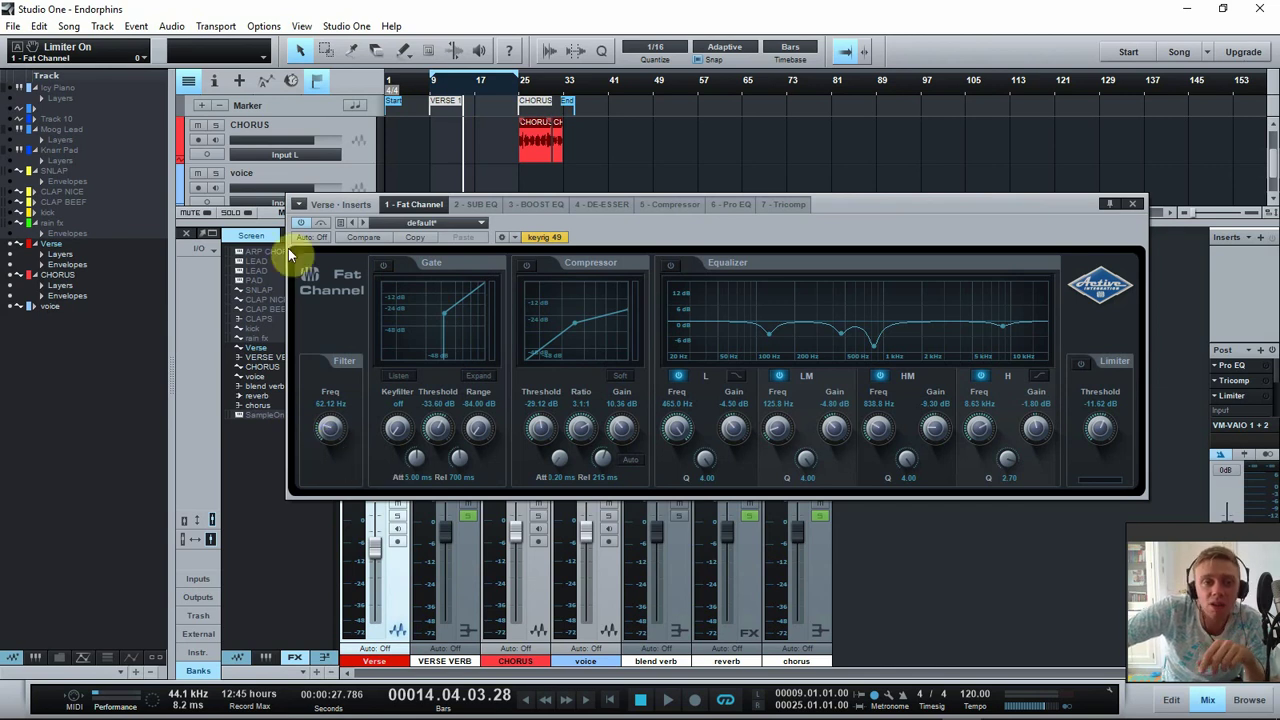
Solo the Verse track, play it from bar 8 and set the Fat Channel's high-pass filter frequency to about 61 Hz.
left_click(425, 82)
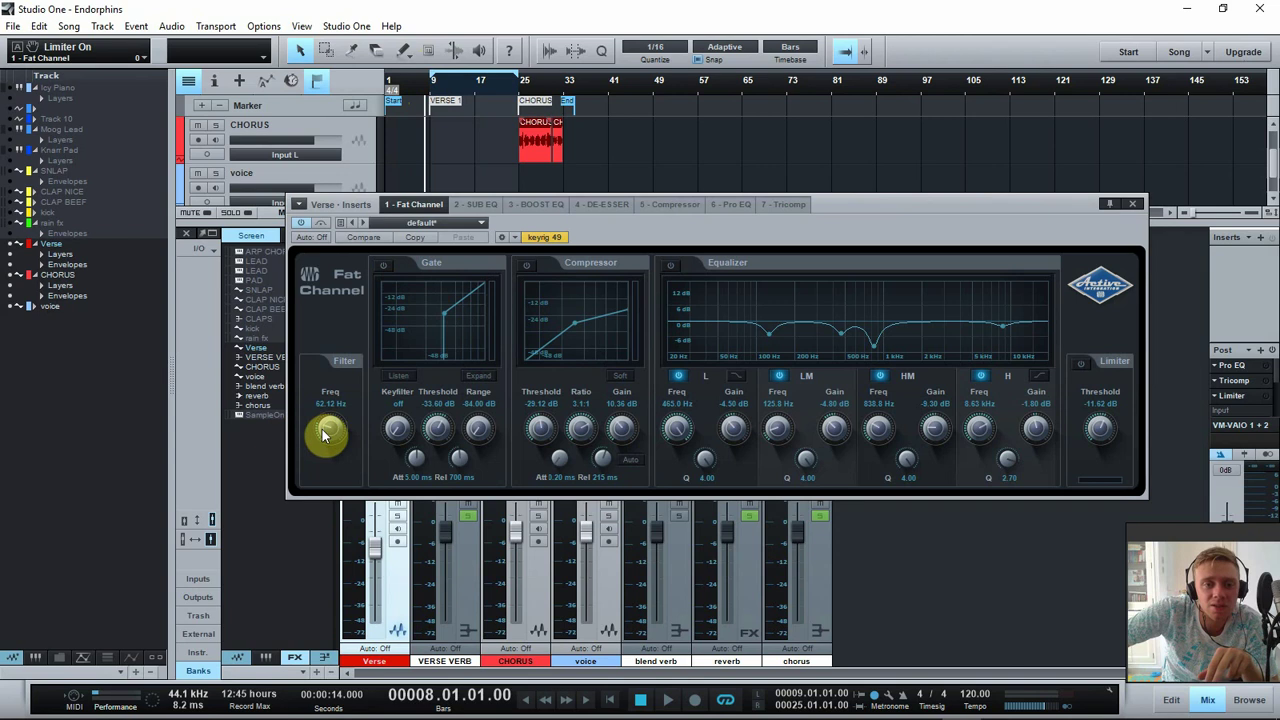
left_click(396, 516)
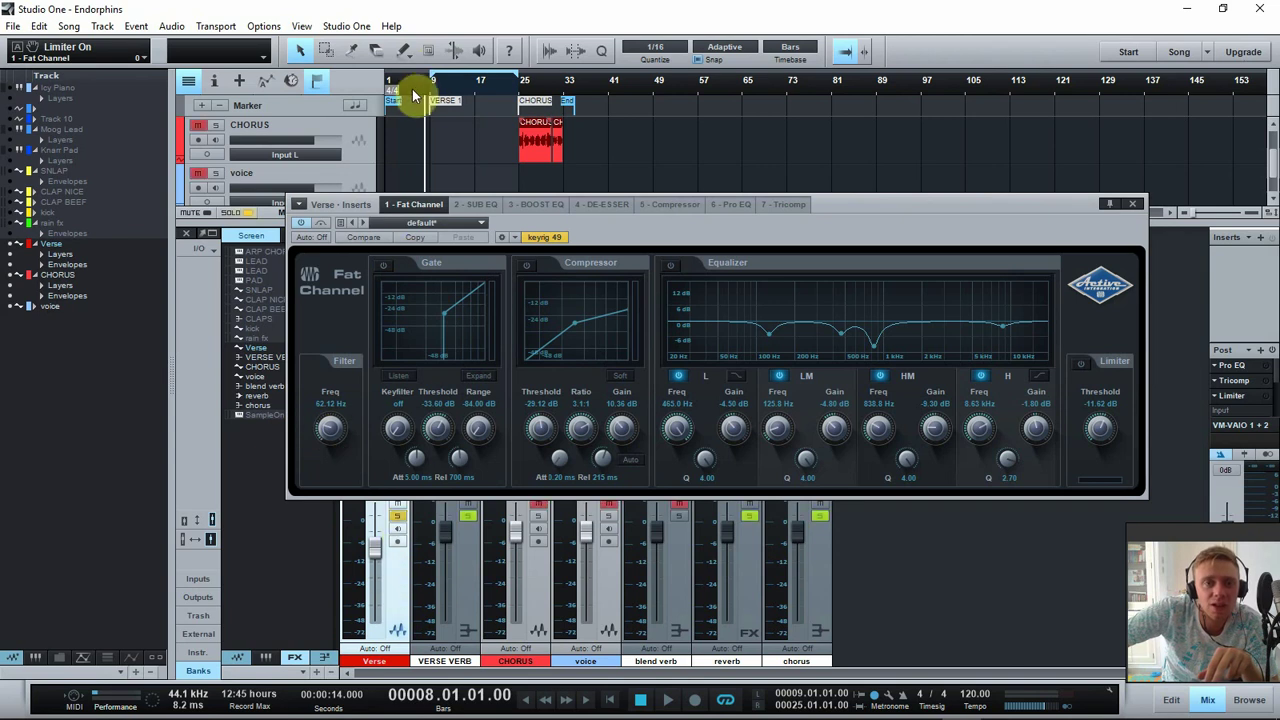
key("space")
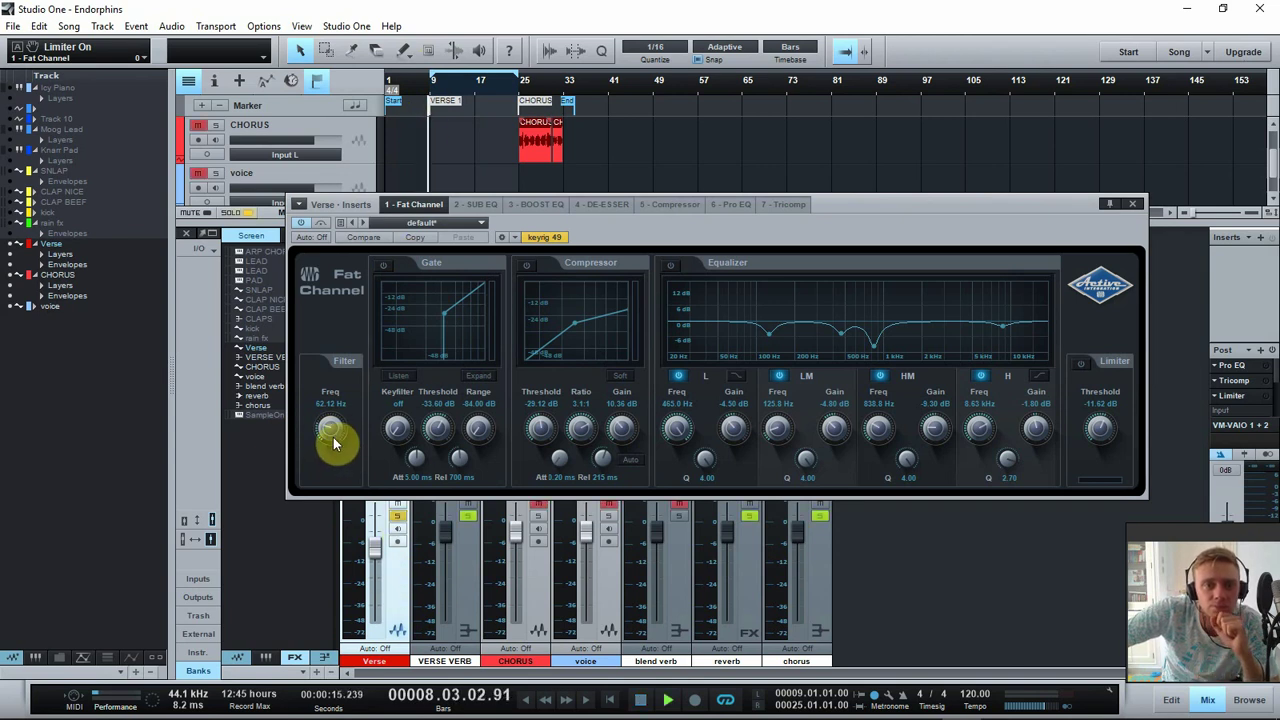
left_click_drag(333, 443, 306, 402)
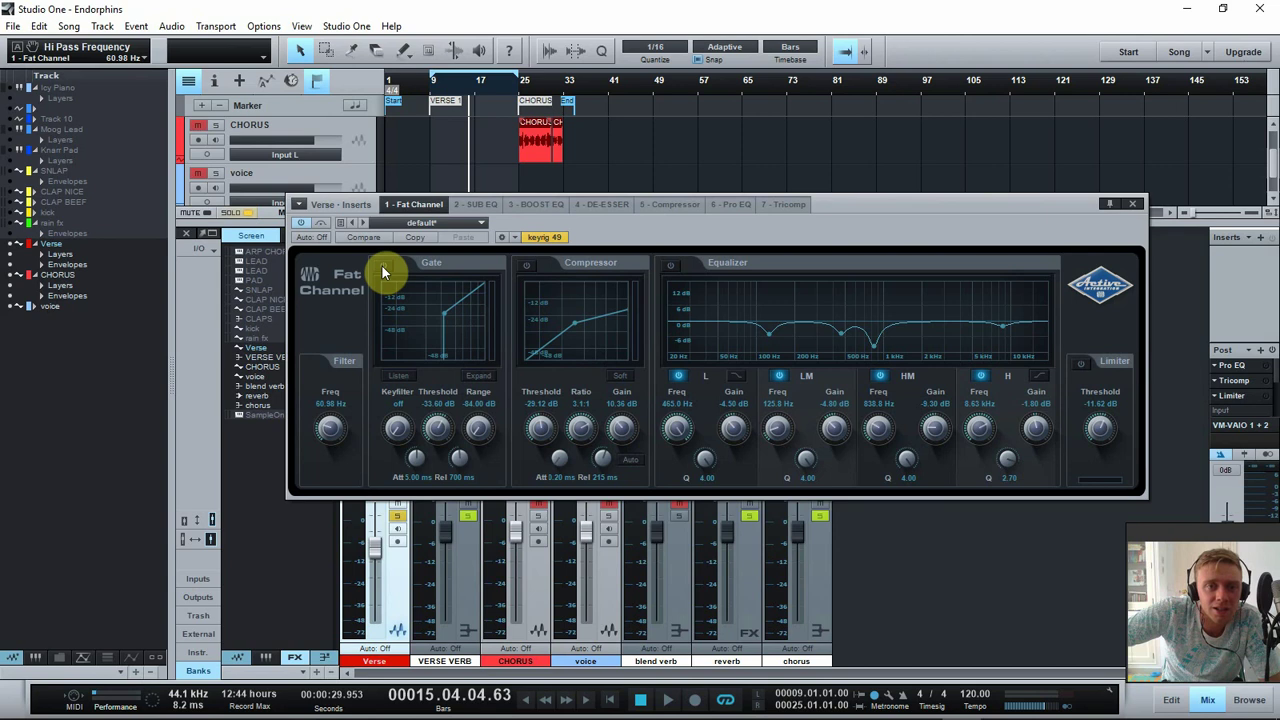
Turn on the Fat Channel's gate and compressor, and play the verse from bar 9 while comparing the compressor off and on.
left_click(382, 265)
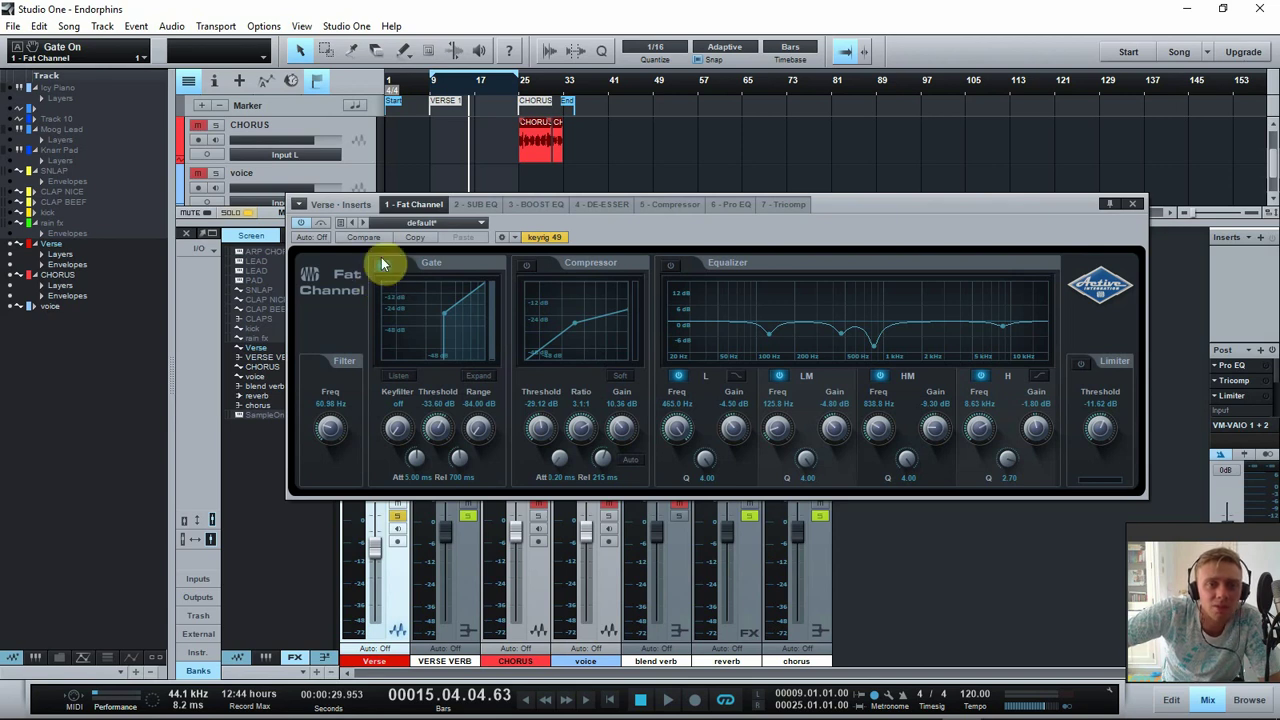
left_click(431, 80)
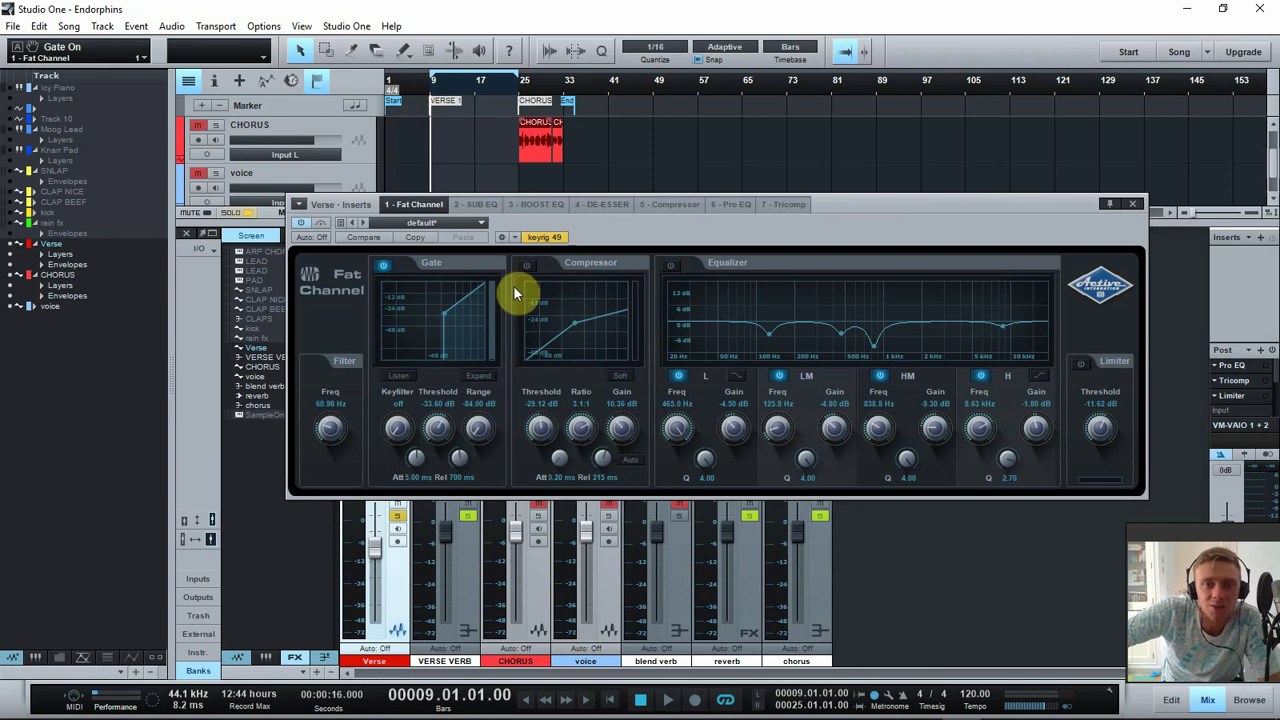
left_click(528, 267)
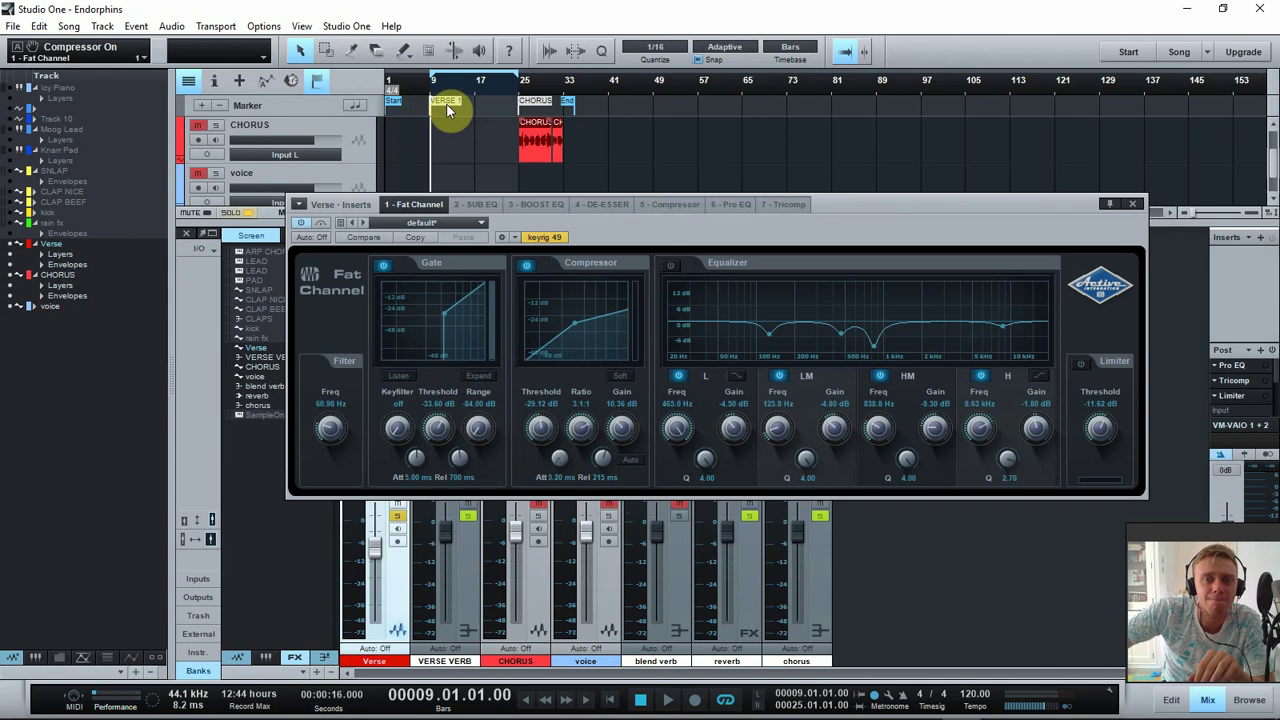
key("space")
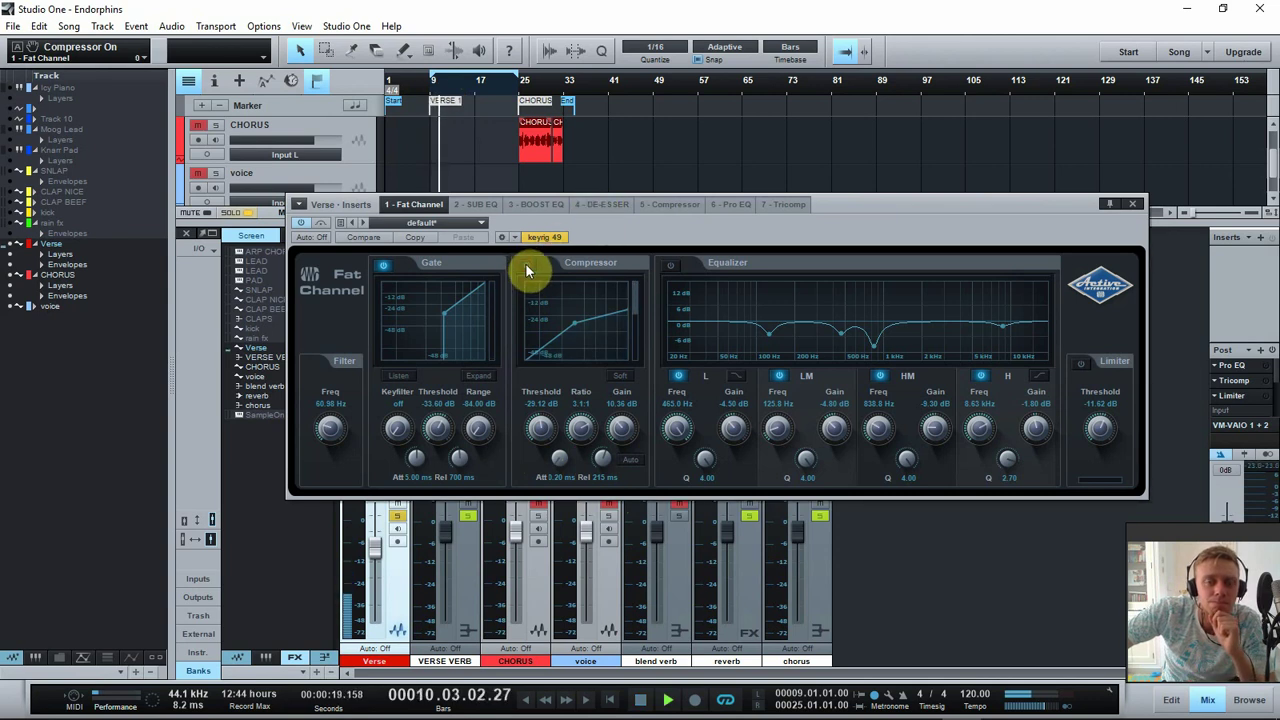
left_click(526, 266)
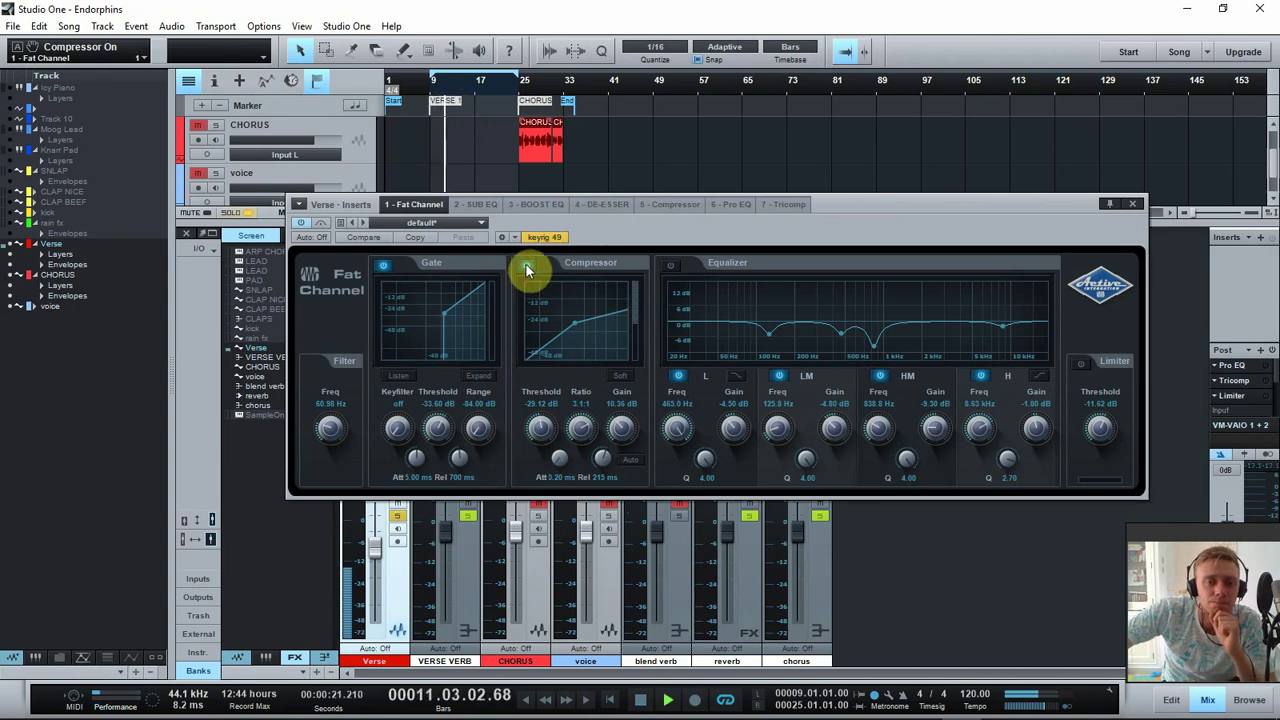
left_click_drag(928, 196, 1033, 186)
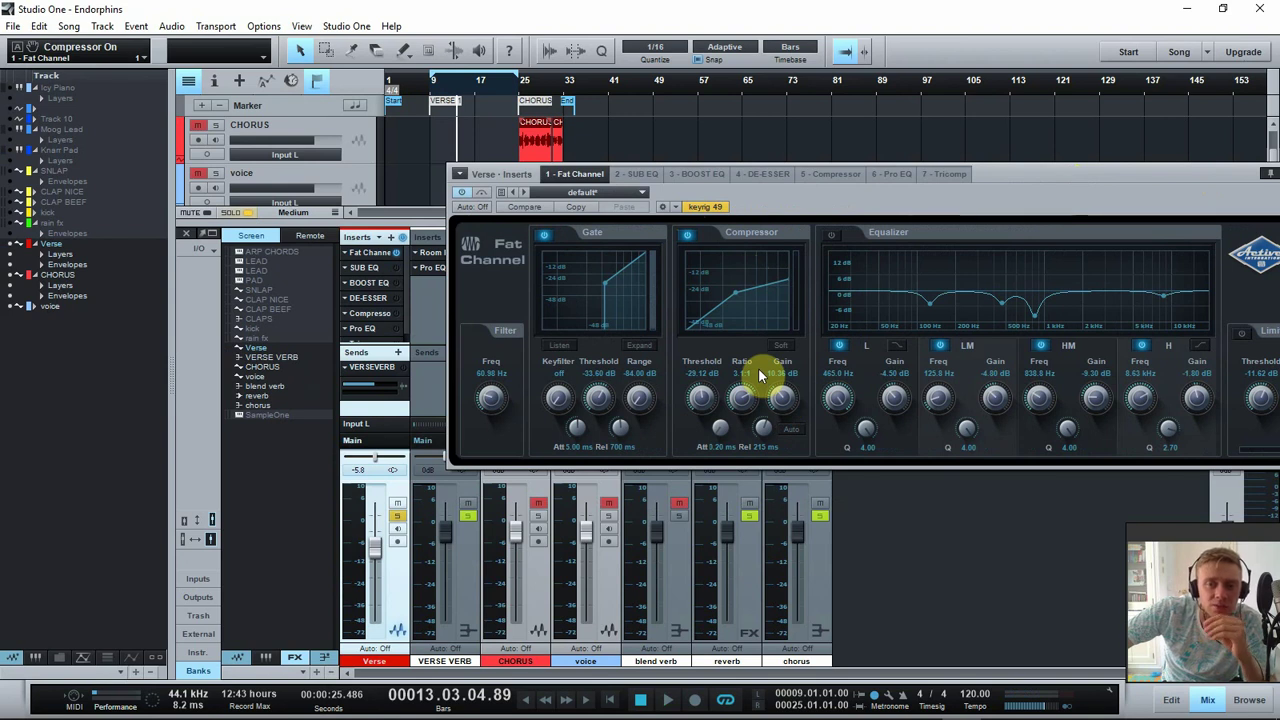
Turn on the equalizer, try the LM band boosted during playback, set it to about 115.4 Hz and -4.20 dB, and compare it bypassed.
left_click(835, 238)
left_click_drag(975, 179, 757, 182)
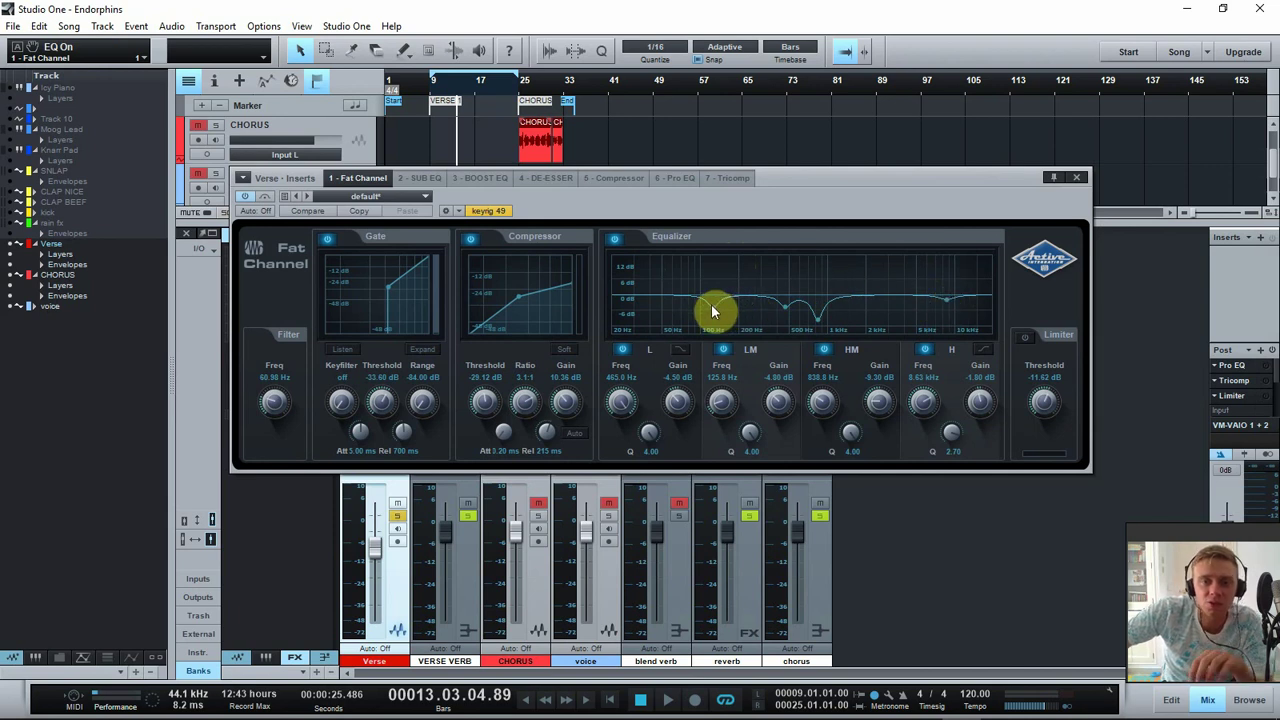
left_click_drag(712, 312, 709, 266)
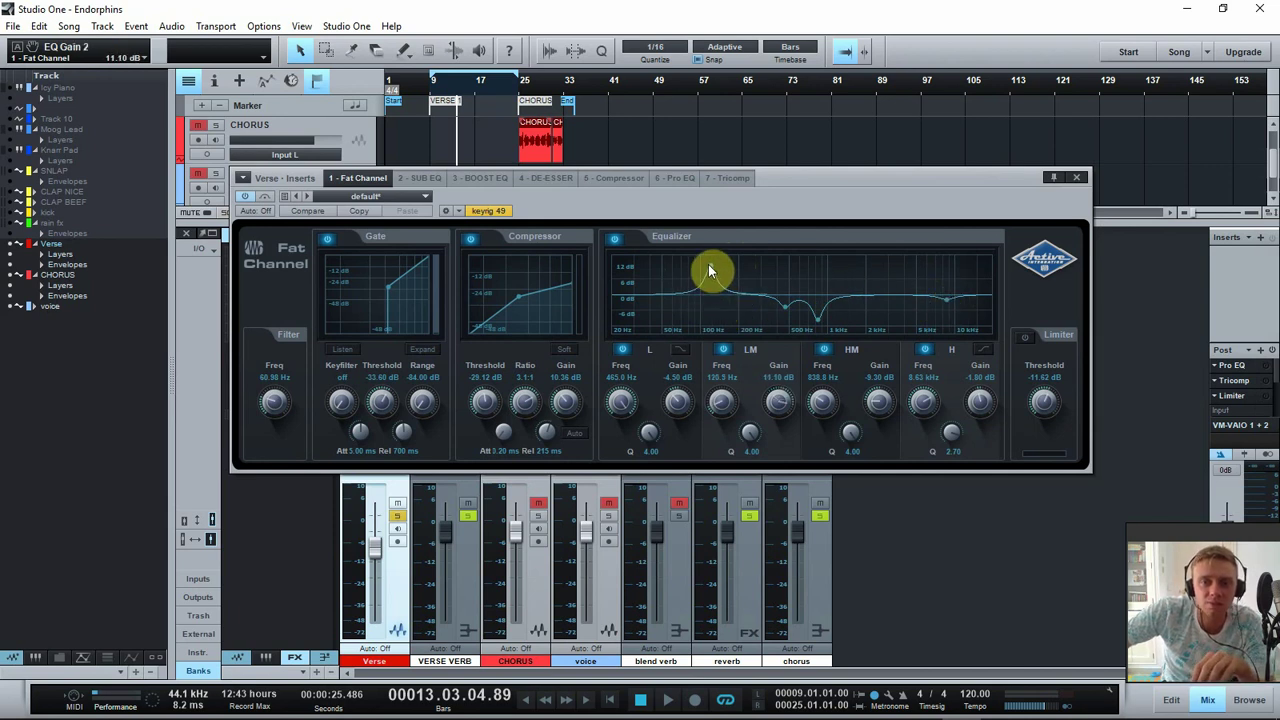
left_click(440, 84)
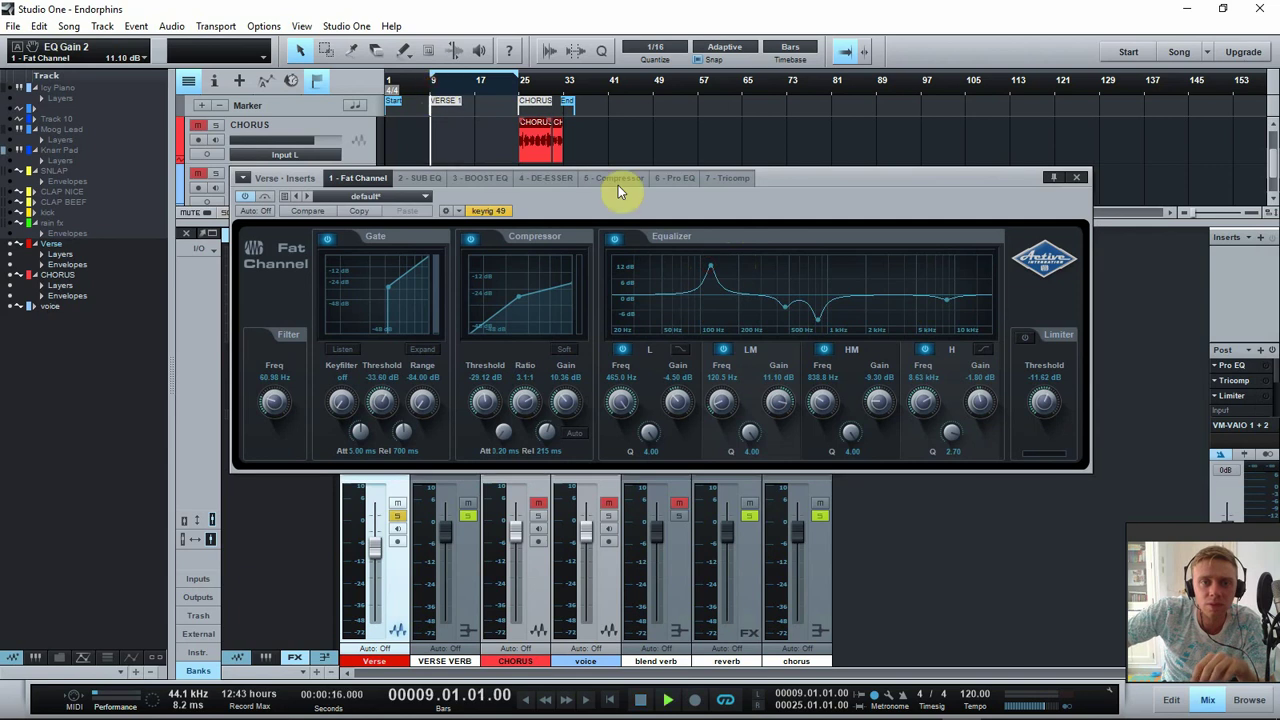
key("space")
left_click_drag(709, 271, 731, 334)
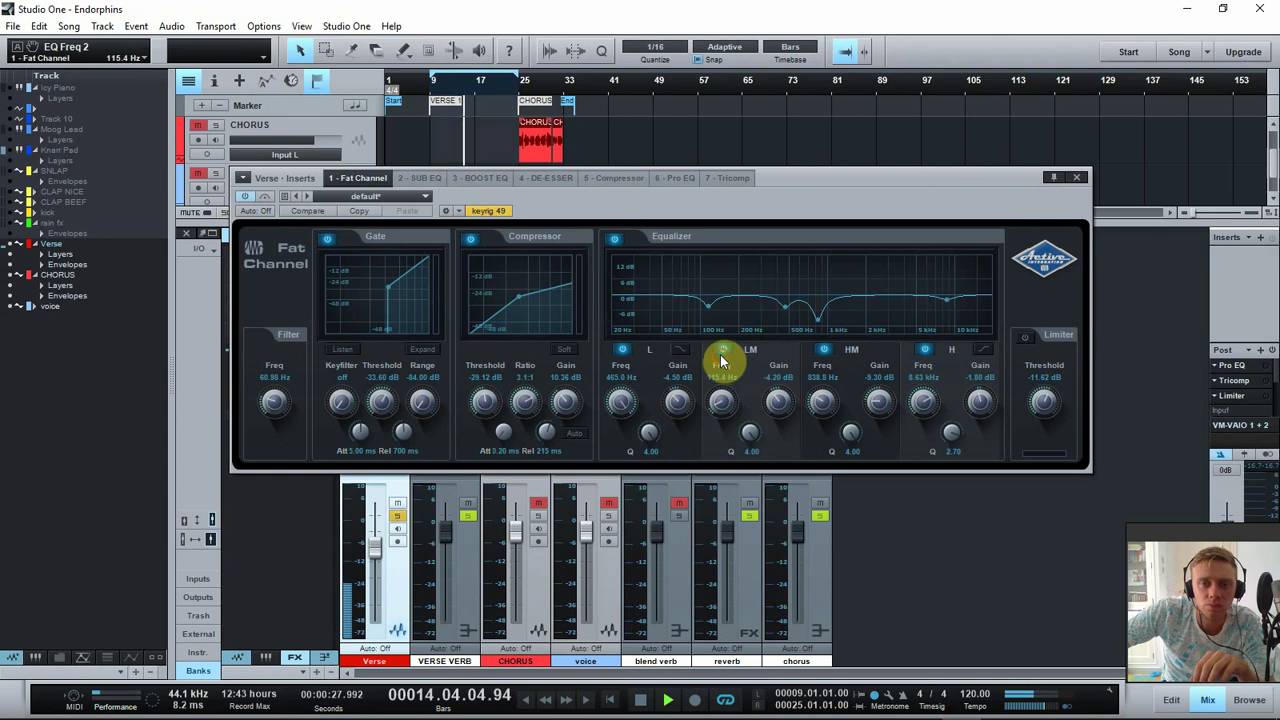
left_click(722, 350)
left_click(722, 350)
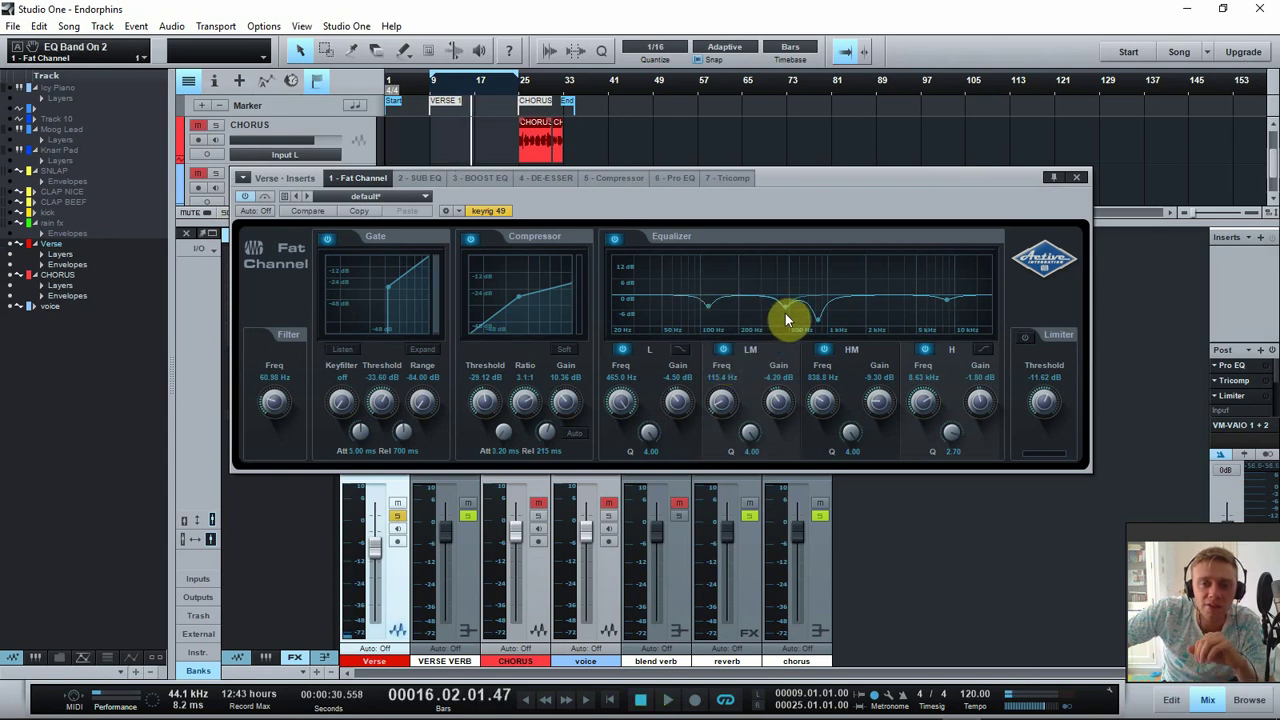
Set the equalizer's L band gain to -3.90 dB and toggle the HM and L bands off and on to compare the sound.
mouse_move(783, 316)
left_mouse_down()
mouse_move(782, 260)
mouse_move(787, 306)
left_mouse_up()
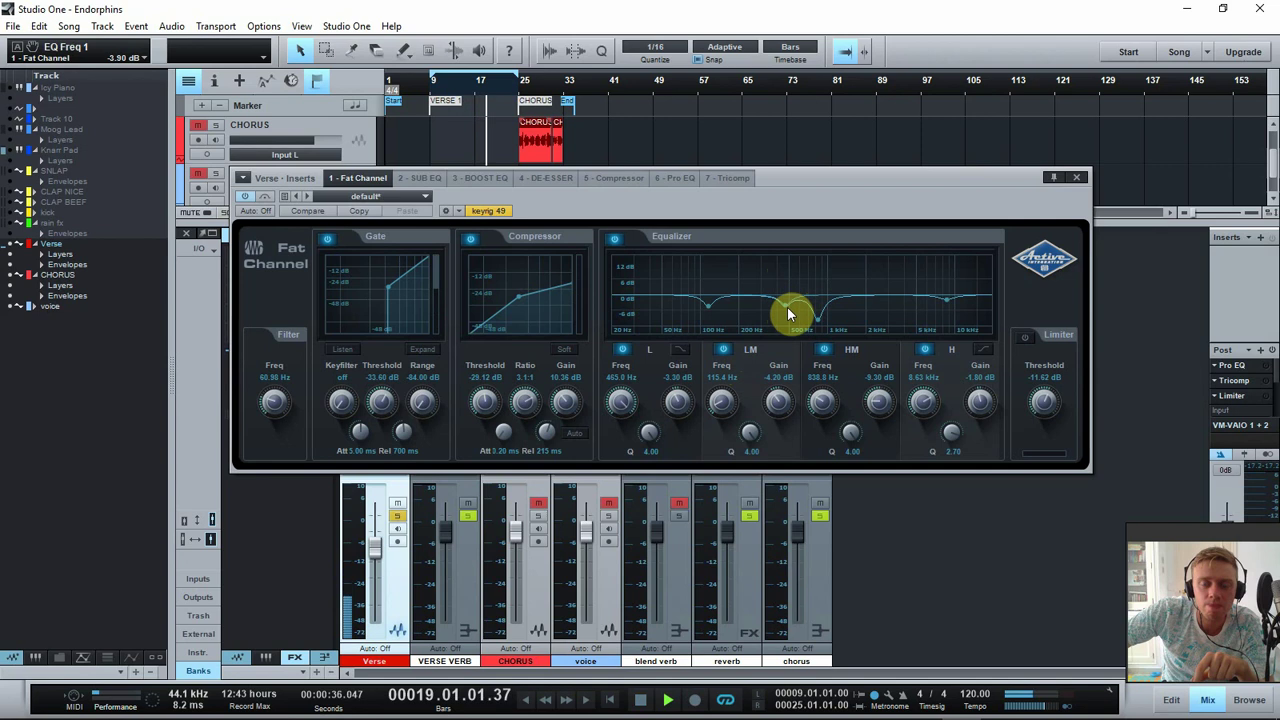
left_click(826, 349)
left_click(826, 349)
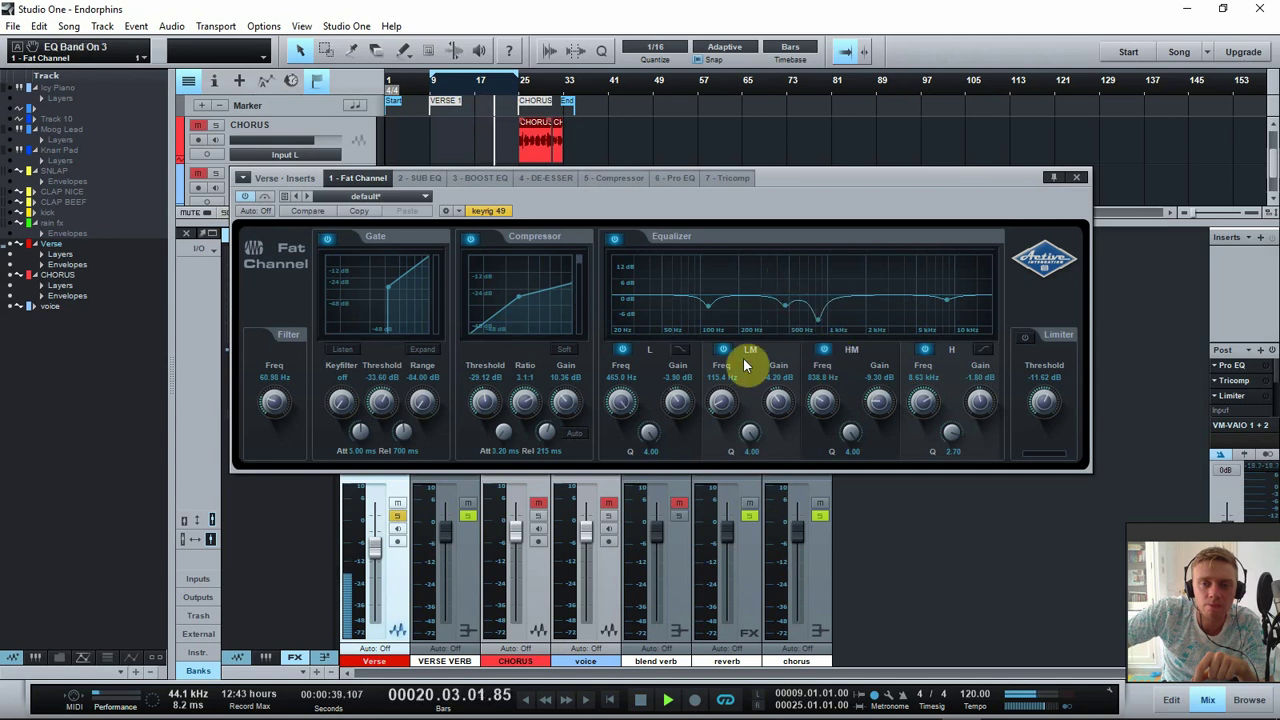
left_click(624, 348)
left_click(624, 348)
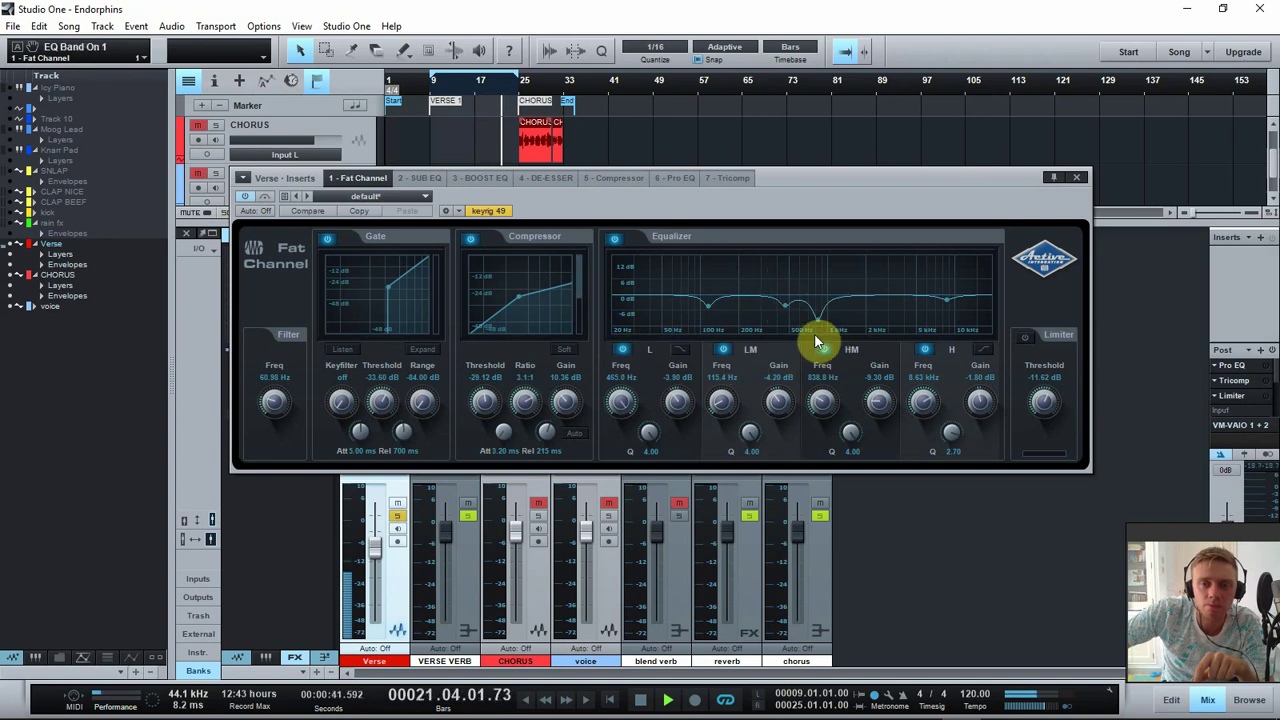
Set the HM band to about 863.5 Hz at -4.50 dB and the H band to about 9.02 kHz at -2.40 dB.
mouse_move(823, 323)
left_mouse_down()
mouse_move(831, 260)
mouse_move(817, 265)
mouse_move(820, 305)
left_mouse_up()
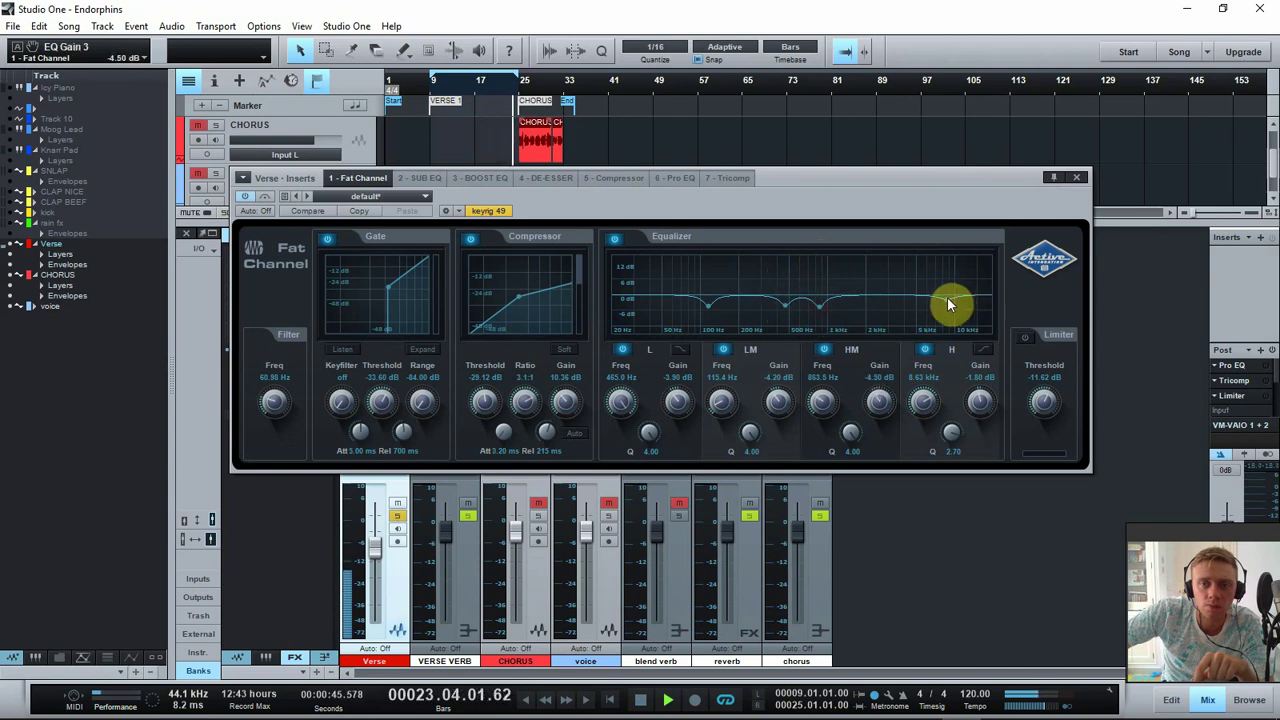
mouse_move(947, 297)
left_mouse_down()
mouse_move(951, 274)
mouse_move(948, 305)
left_mouse_up()
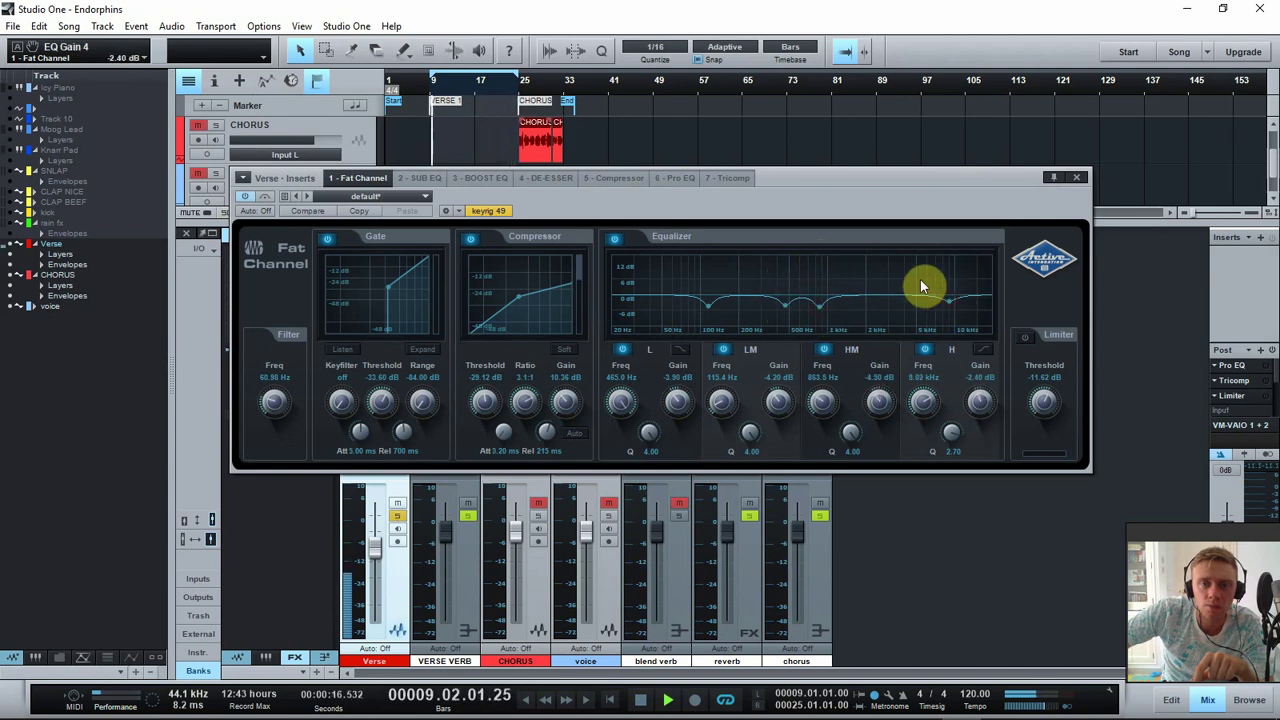
left_click(926, 351)
left_click(927, 354)
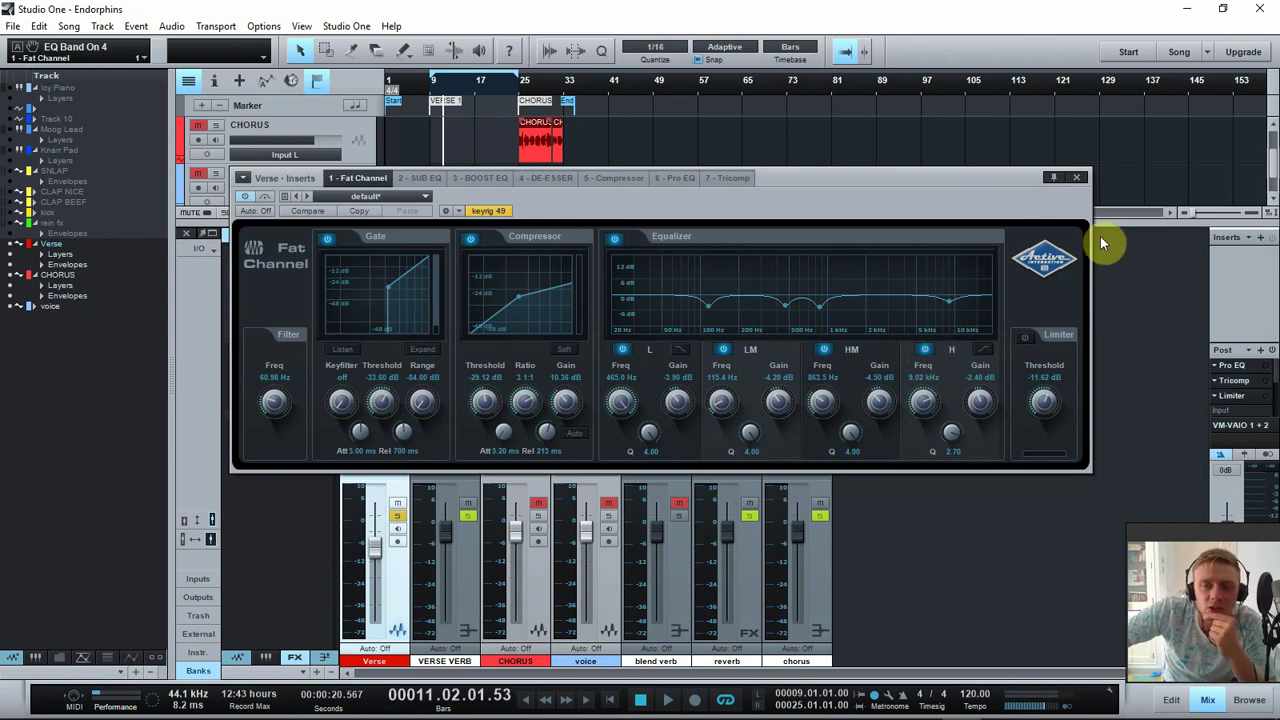
Turn on the Fat Channel's limiter for the Verse vocal.
left_click(1024, 336)
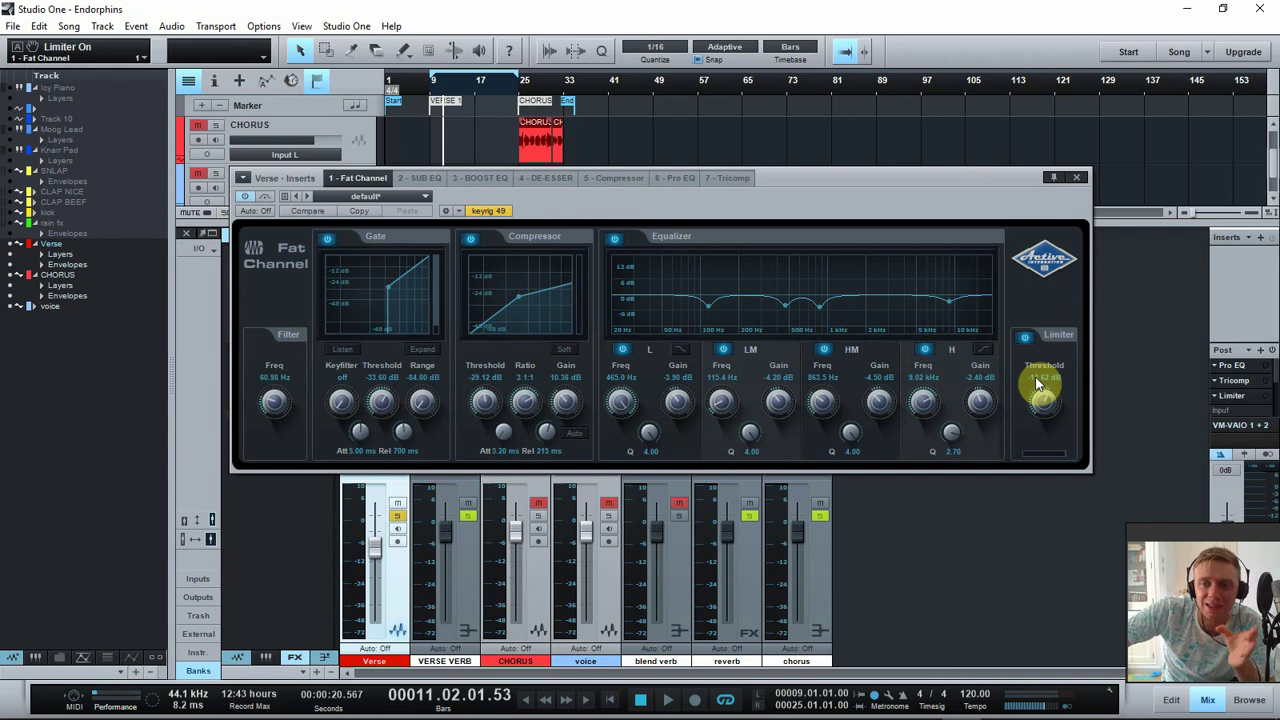
Play the start of the verse to hear the vocal with the limiter on, and close the Fat Channel.
left_click(432, 88)
key("space")
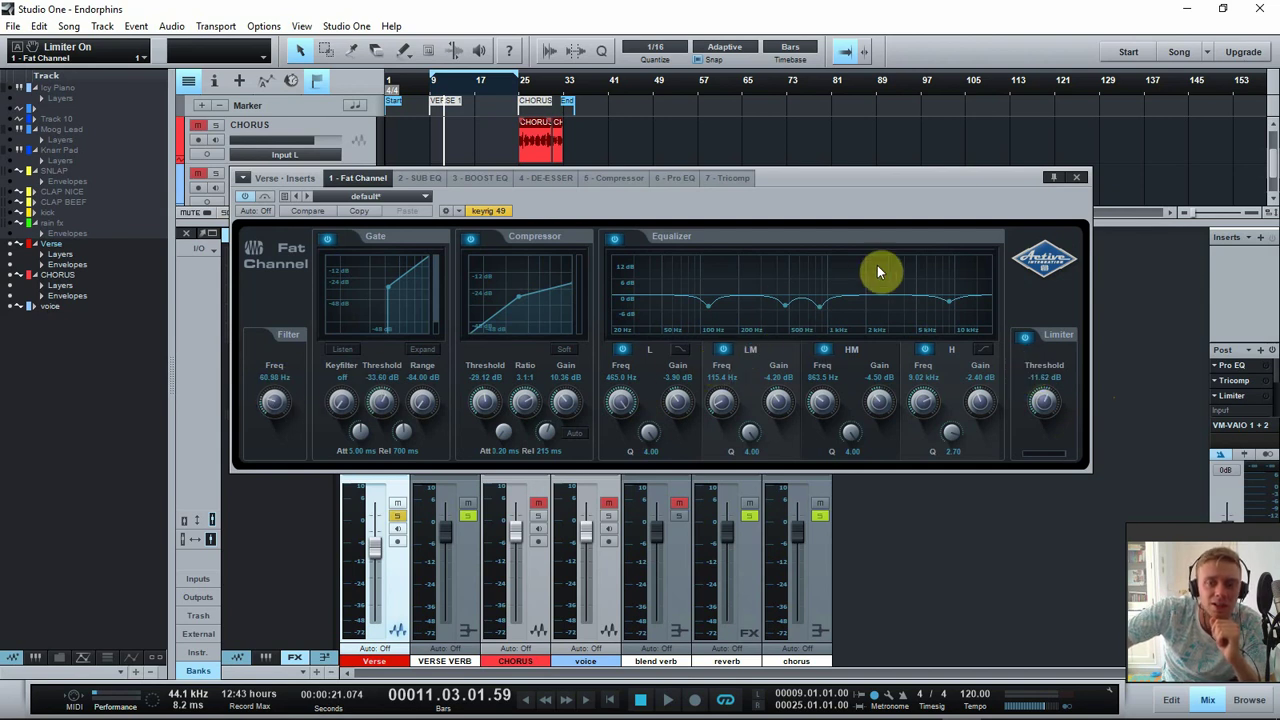
left_click(1078, 178)
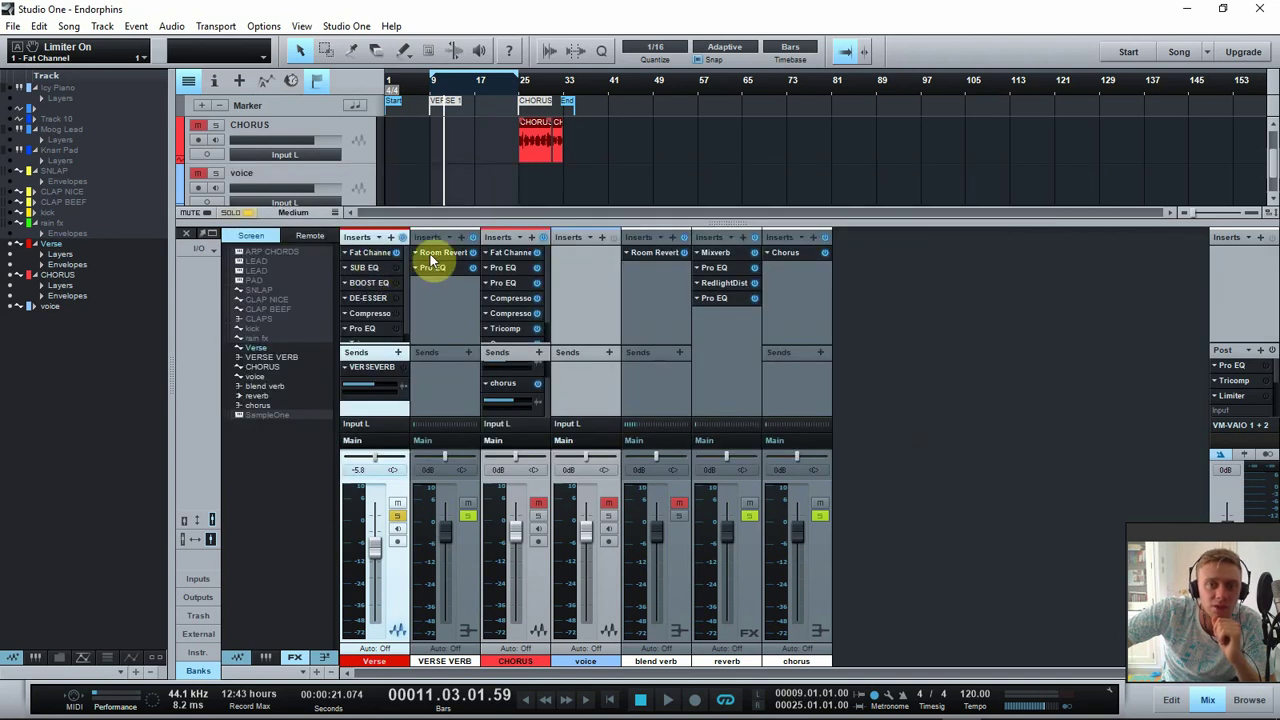
Open the Verse channel's SUB EQ insert, turn it on and play the verse to hear its cuts.
left_click(375, 266)
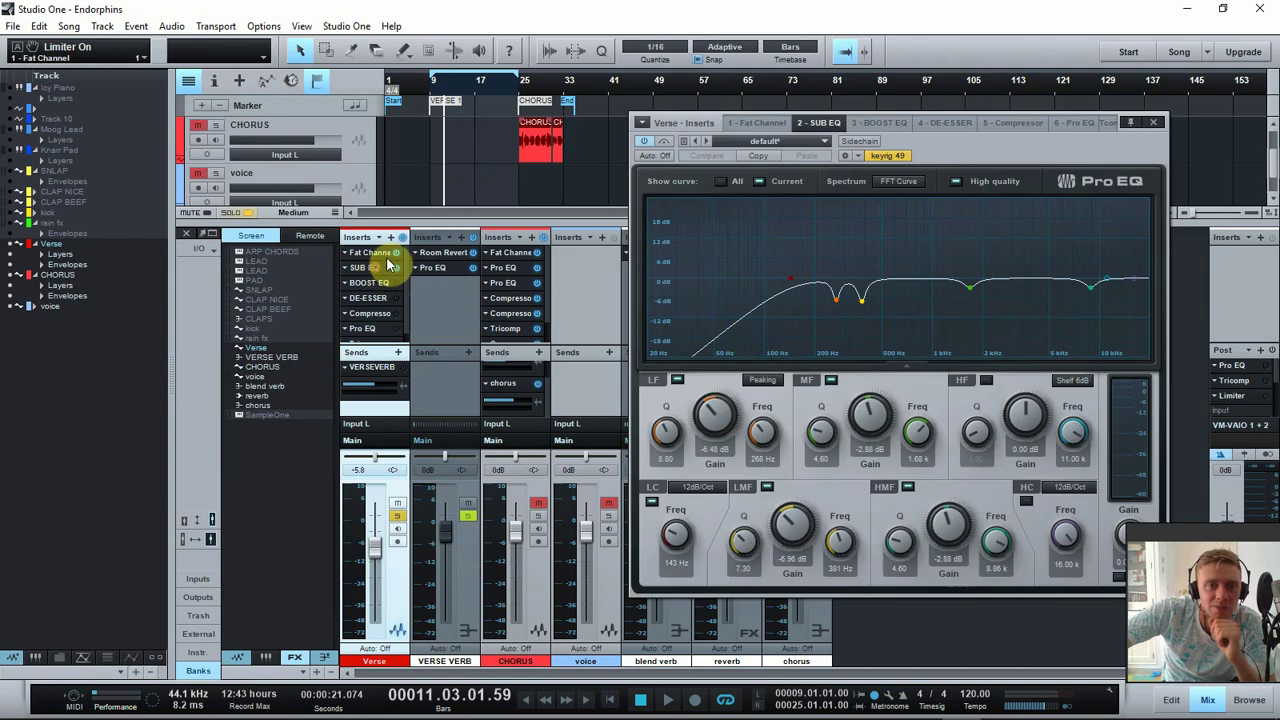
left_click(435, 88)
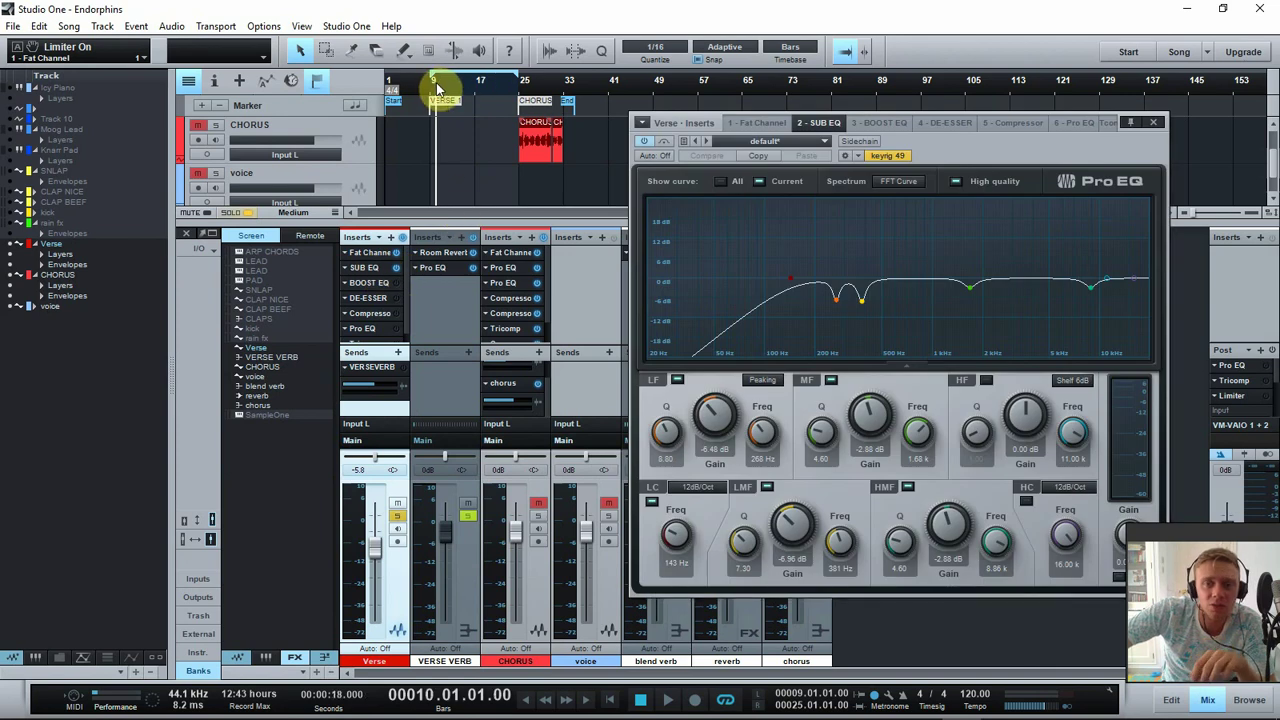
key("space")
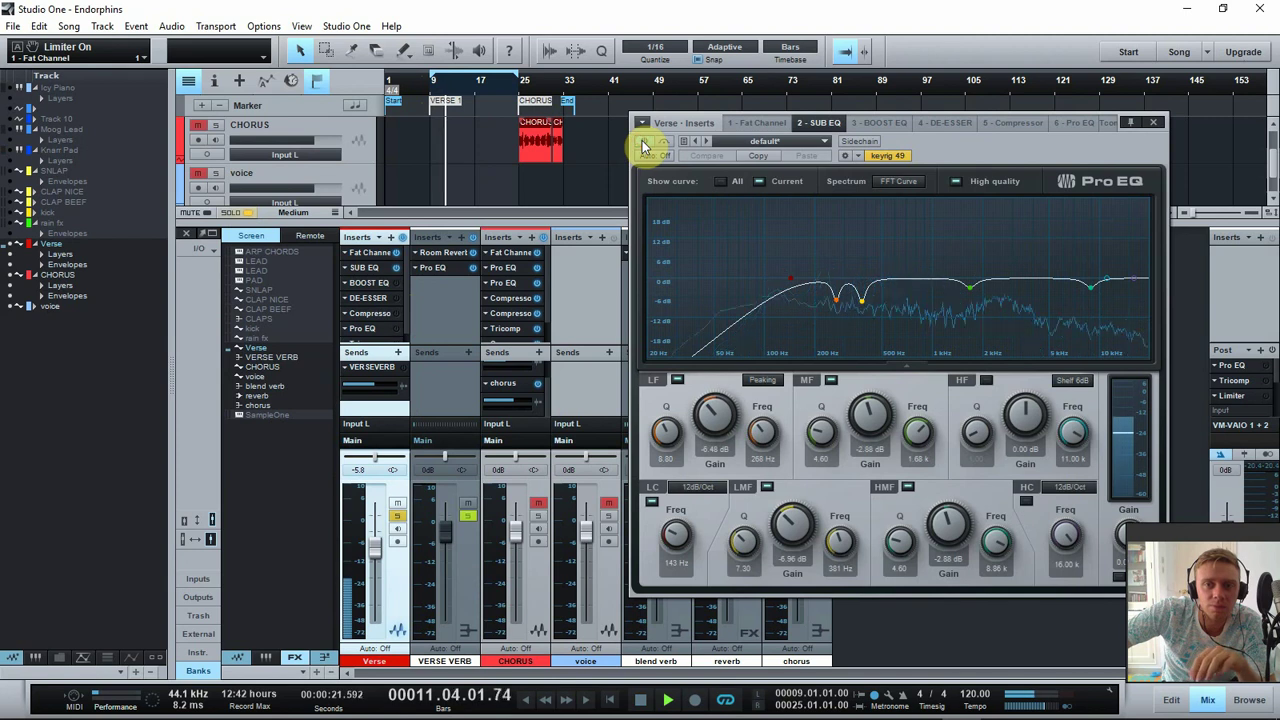
key("space")
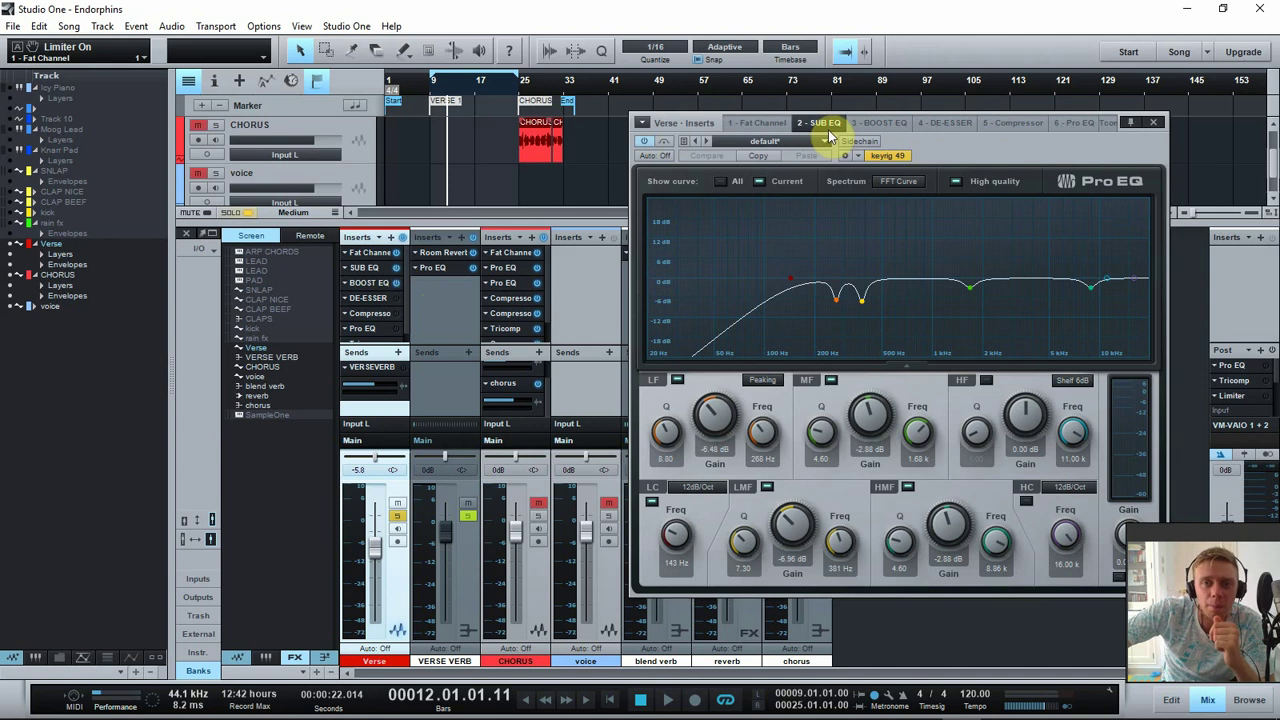
Bring up the BOOST EQ insert with it turned on, and toggle its bypass during verse playback to compare the sound.
left_click(858, 122)
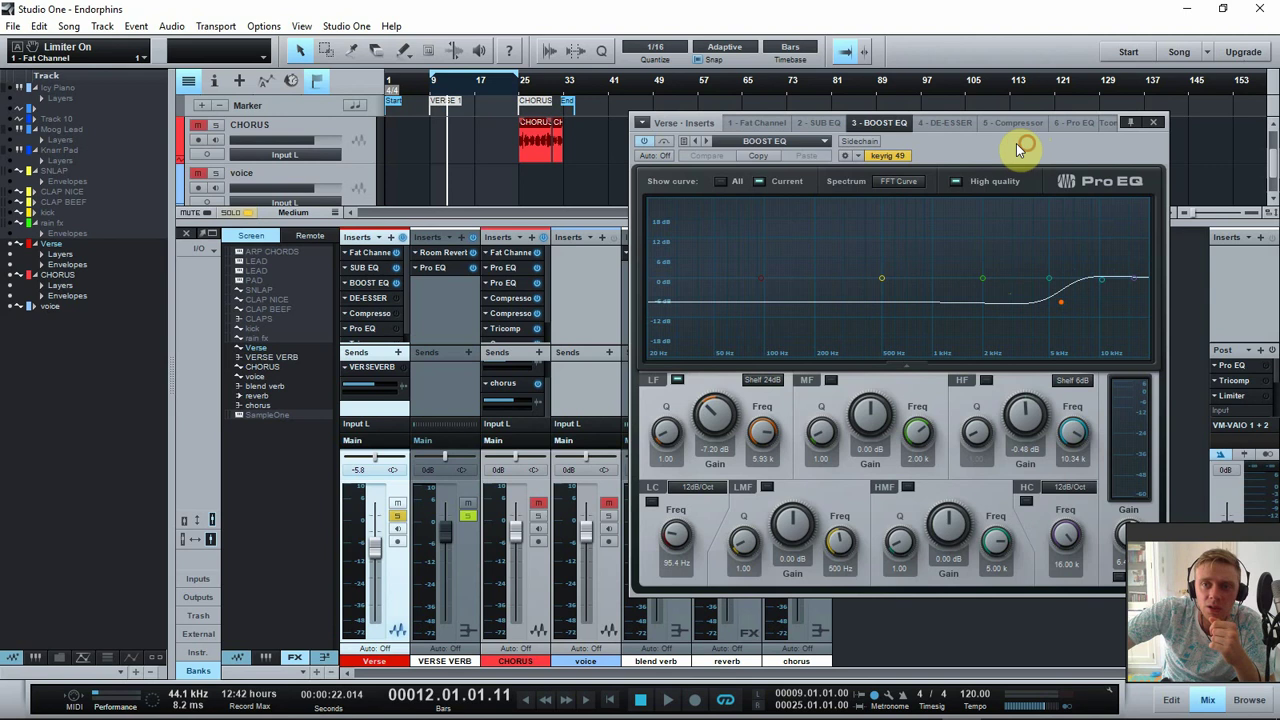
left_click_drag(1020, 148, 910, 139)
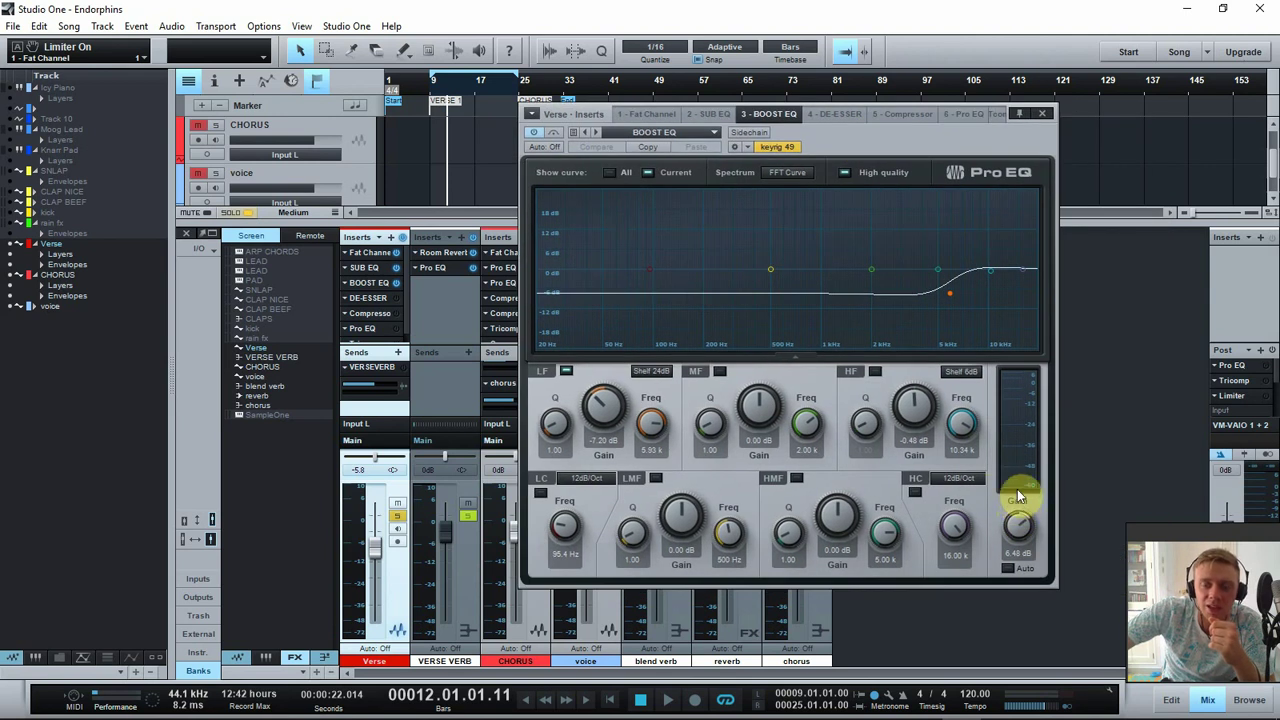
left_click(432, 79)
key("space")
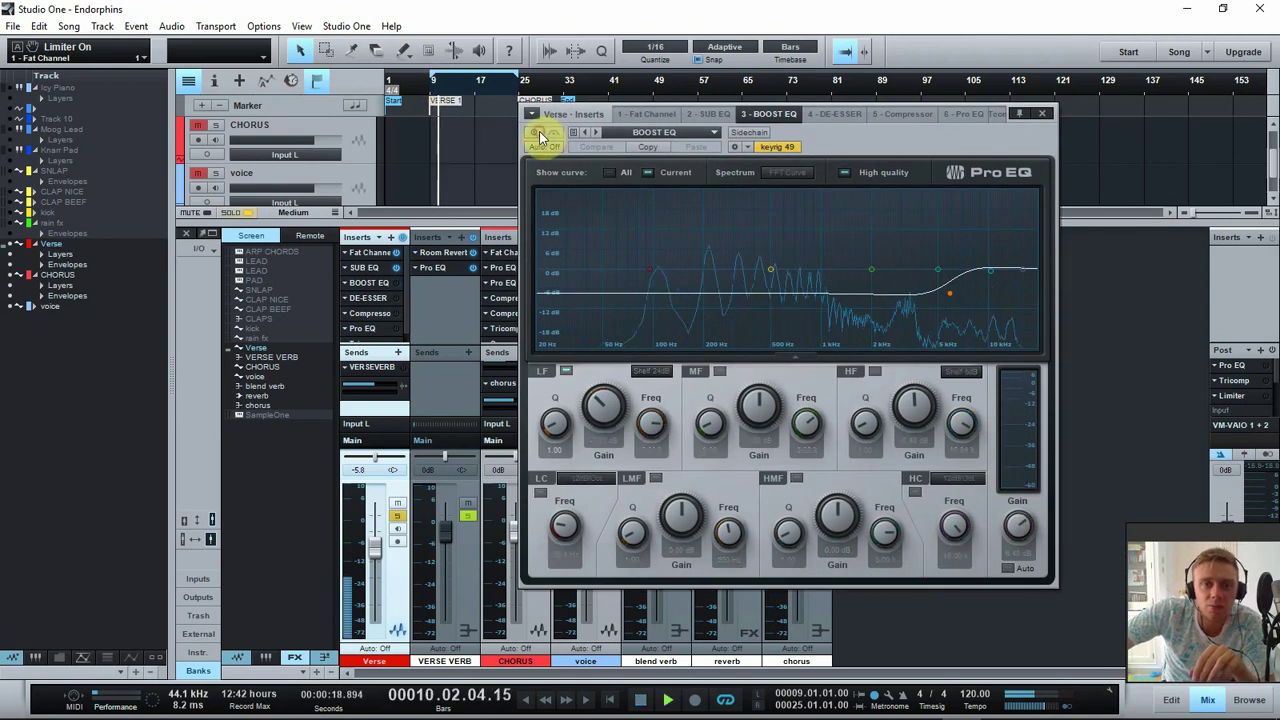
left_click(540, 137)
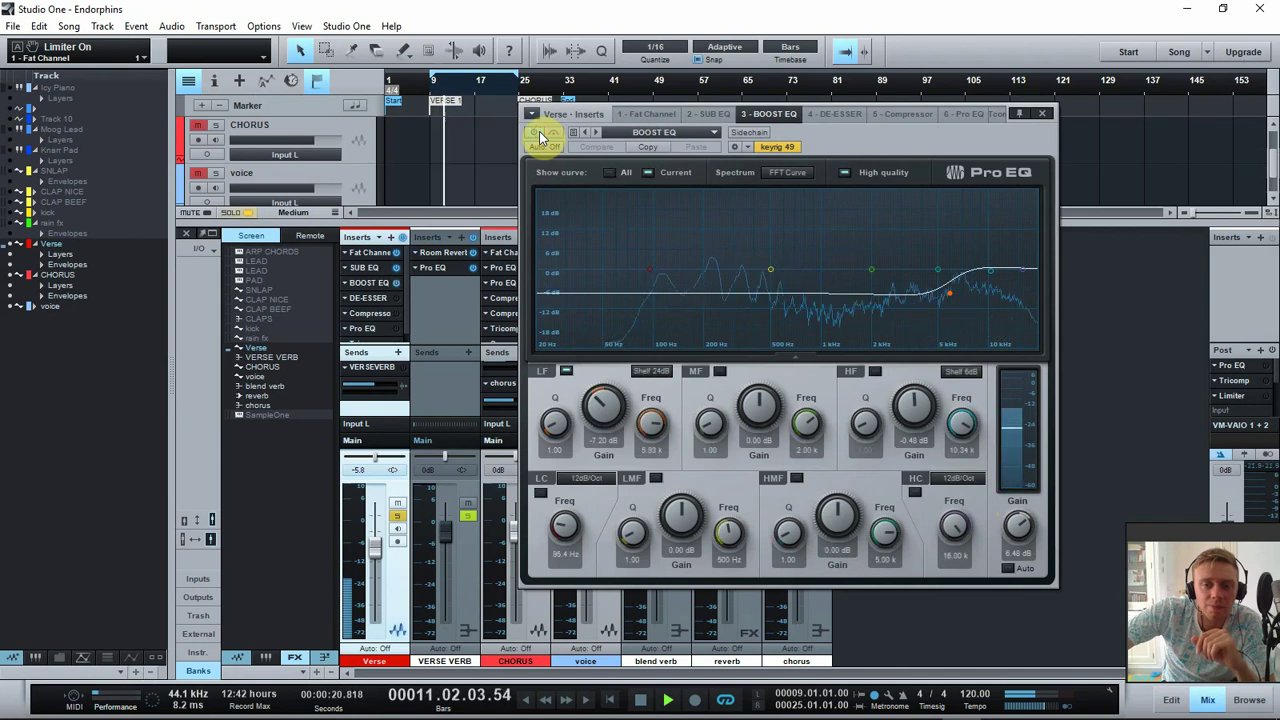
left_click(540, 137)
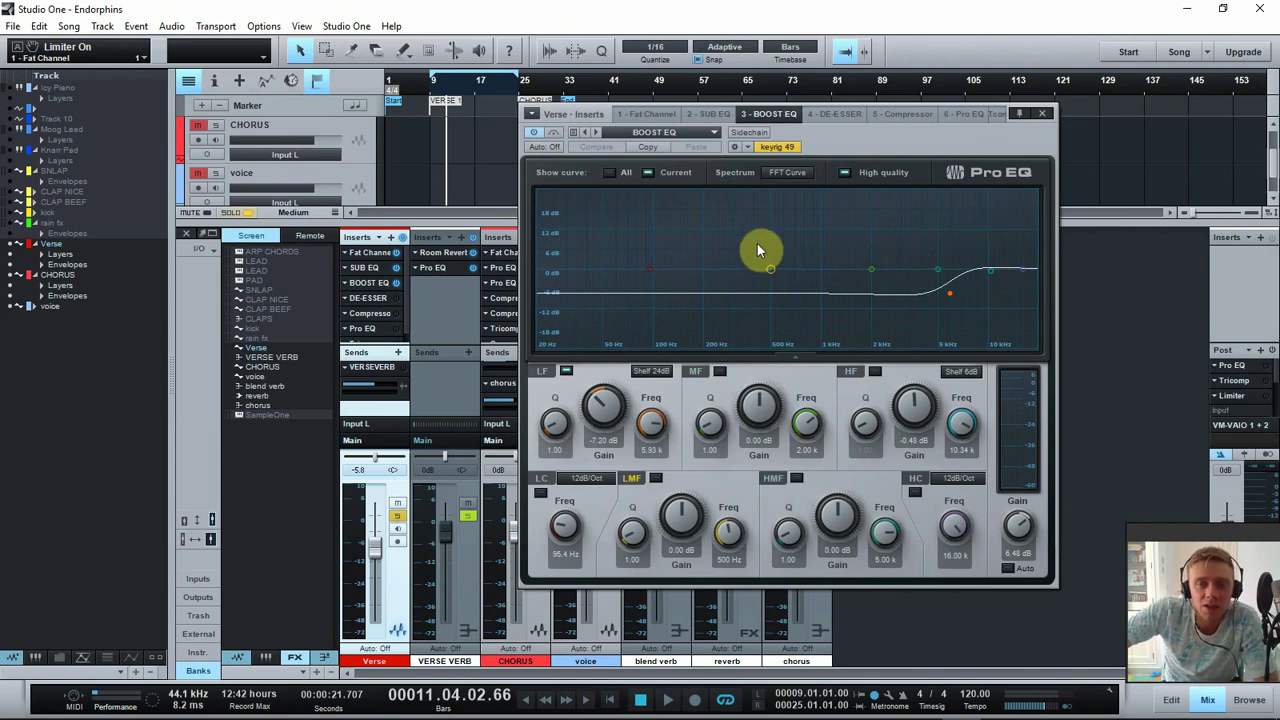
Turn on the Verse channel's DE-ESSER insert and compare it bypassed and active while playing from the verse start.
left_click(432, 88)
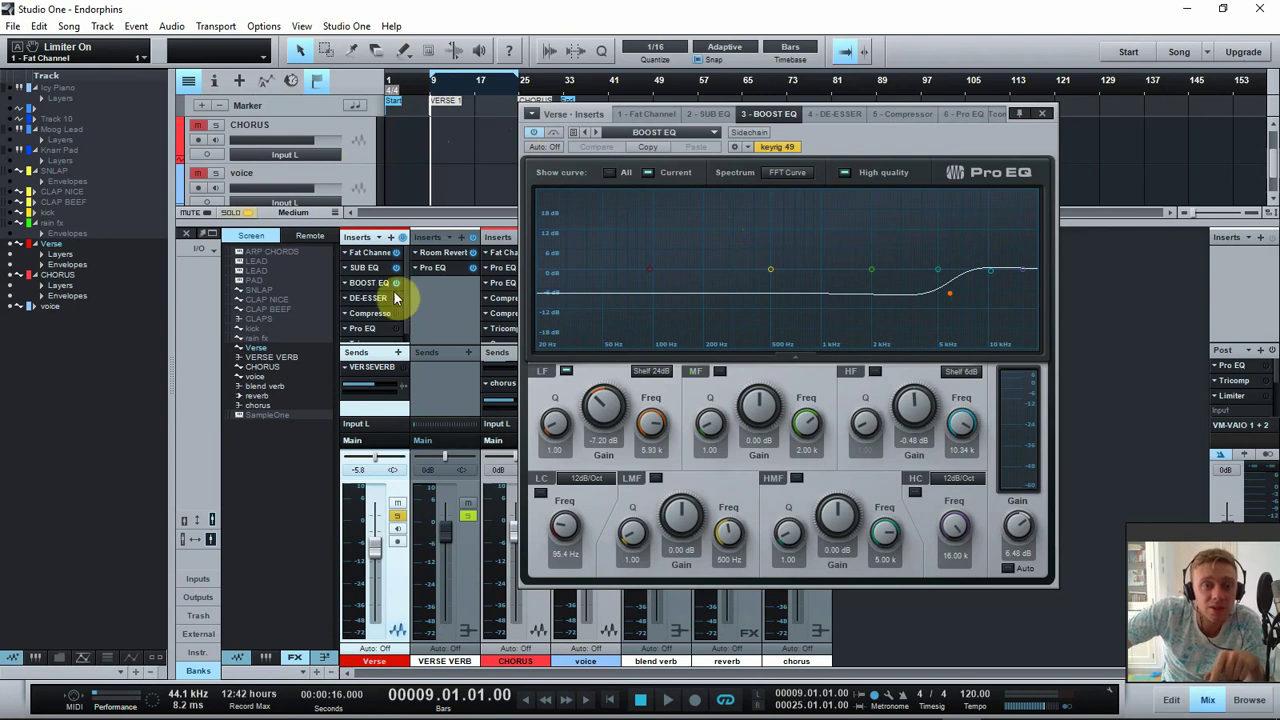
scroll(406, 300, "down", 1)
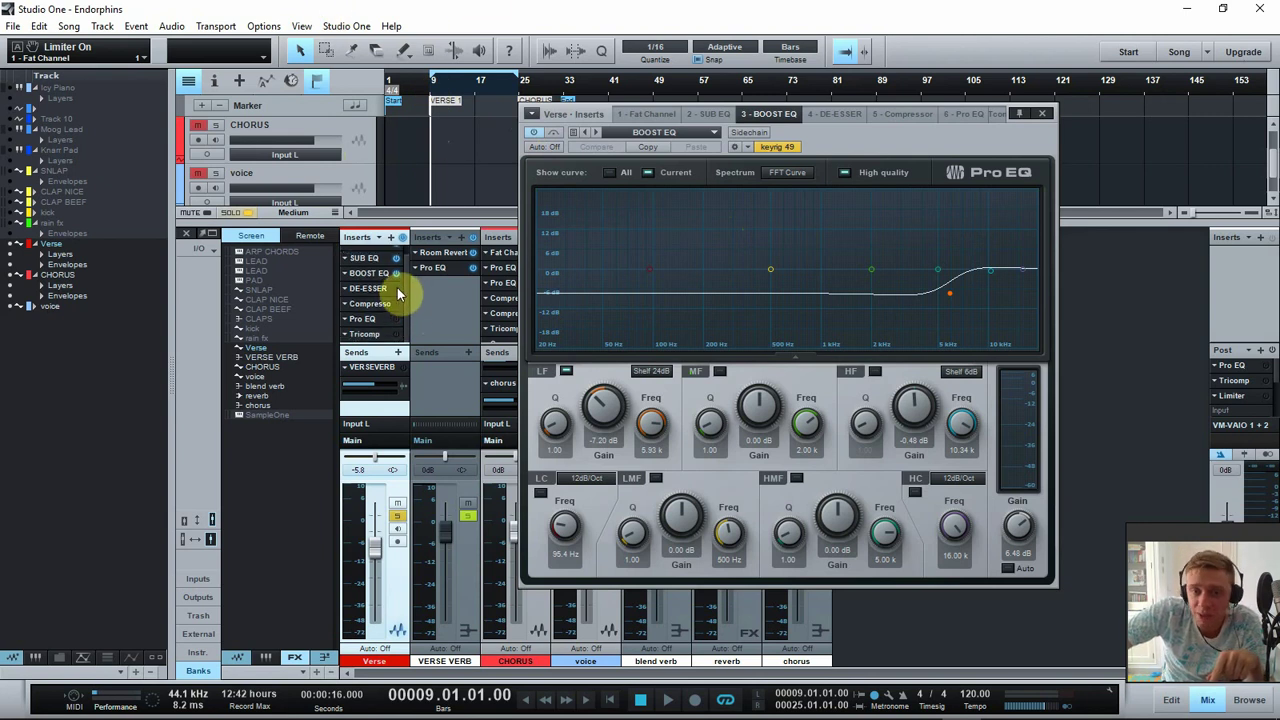
left_click(401, 286)
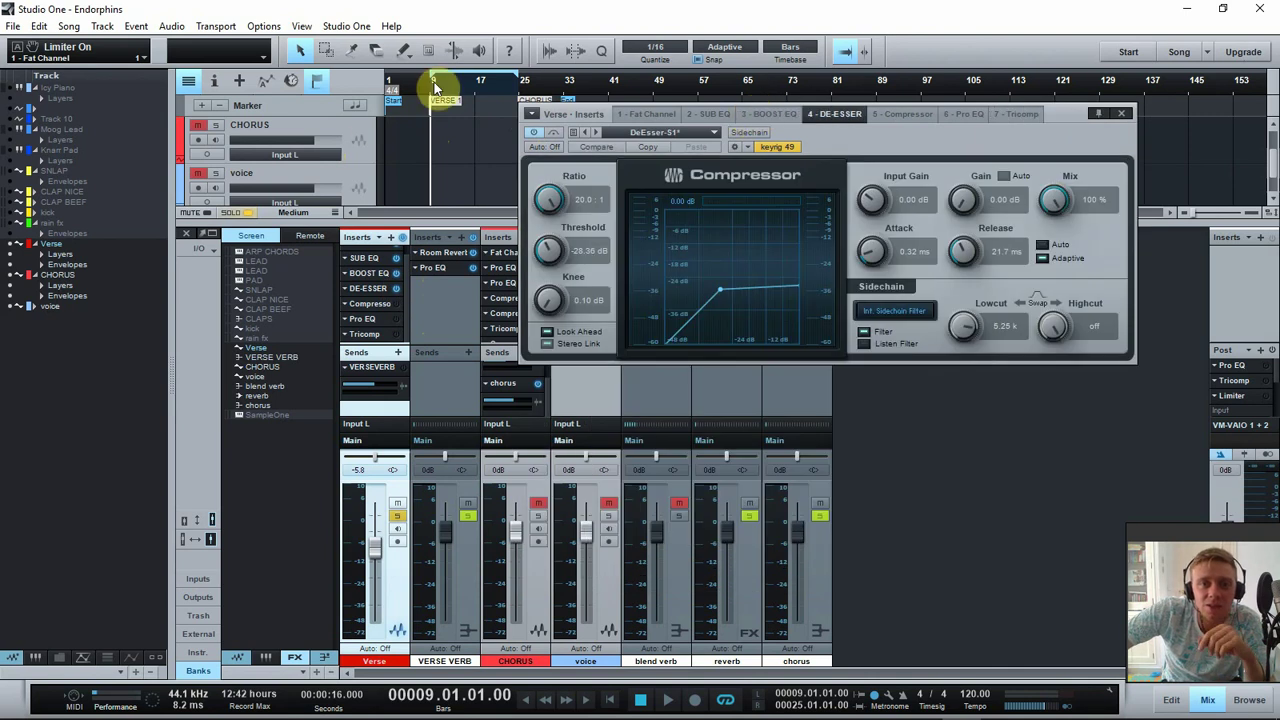
key("space")
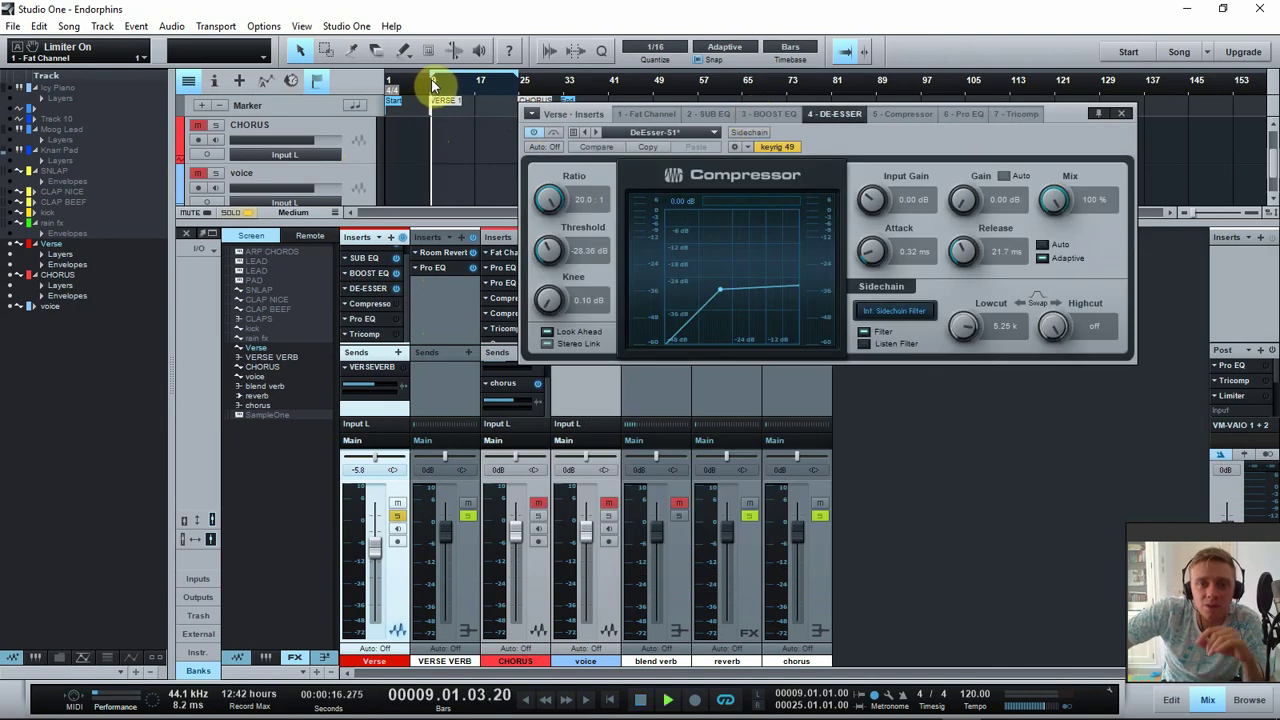
left_click(535, 133)
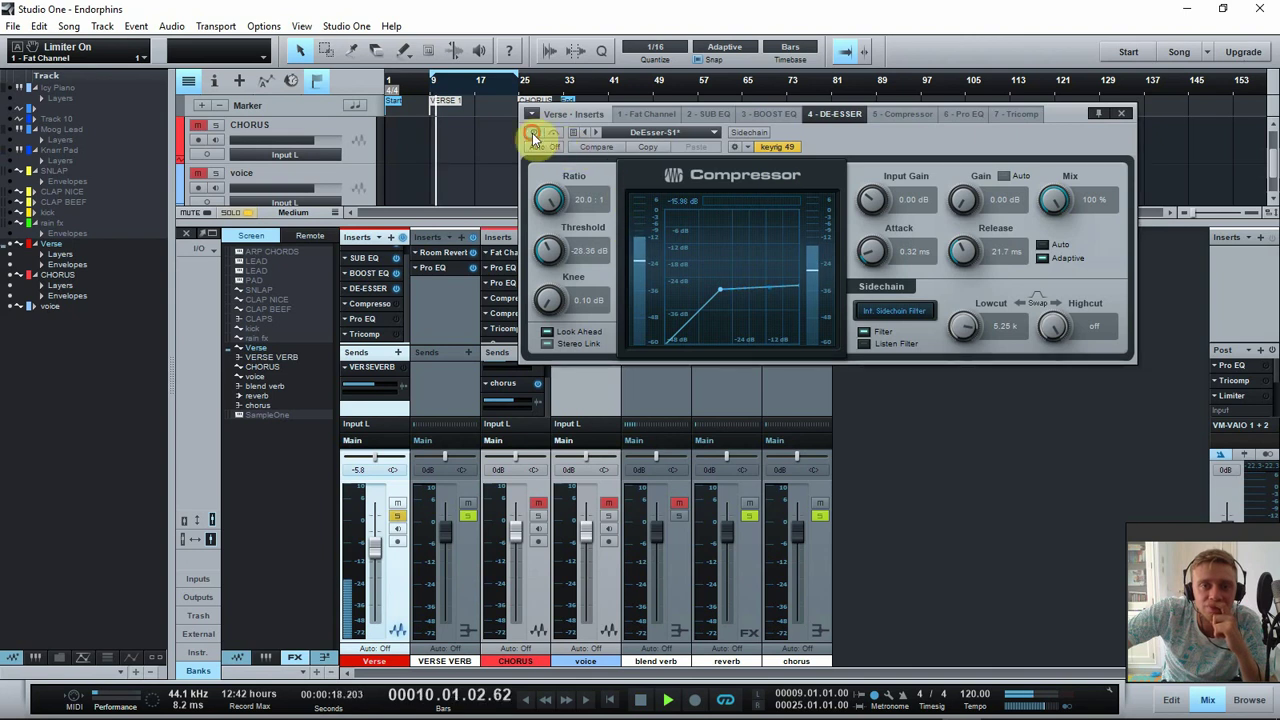
left_click(535, 134)
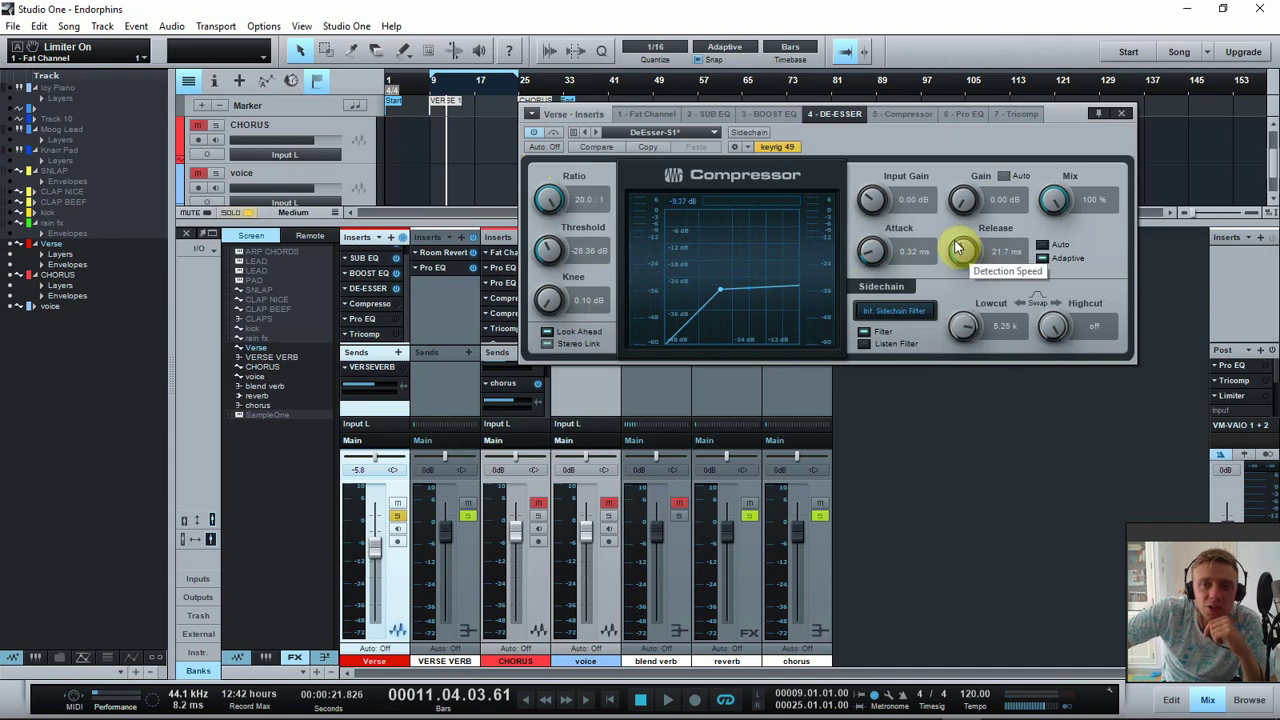
Monitor the de-esser's sidechain filter during playback, set its Lowcut to 4.15 k, and turn Listen Filter off.
left_click(435, 86)
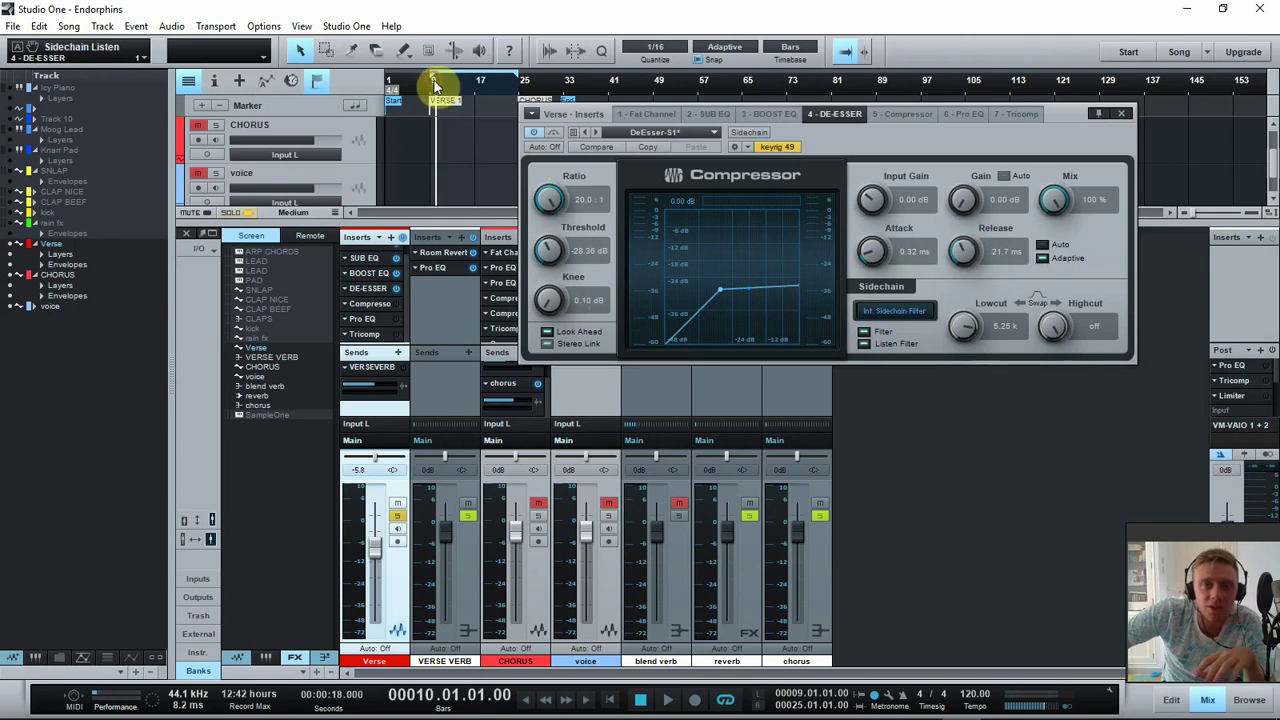
key("space")
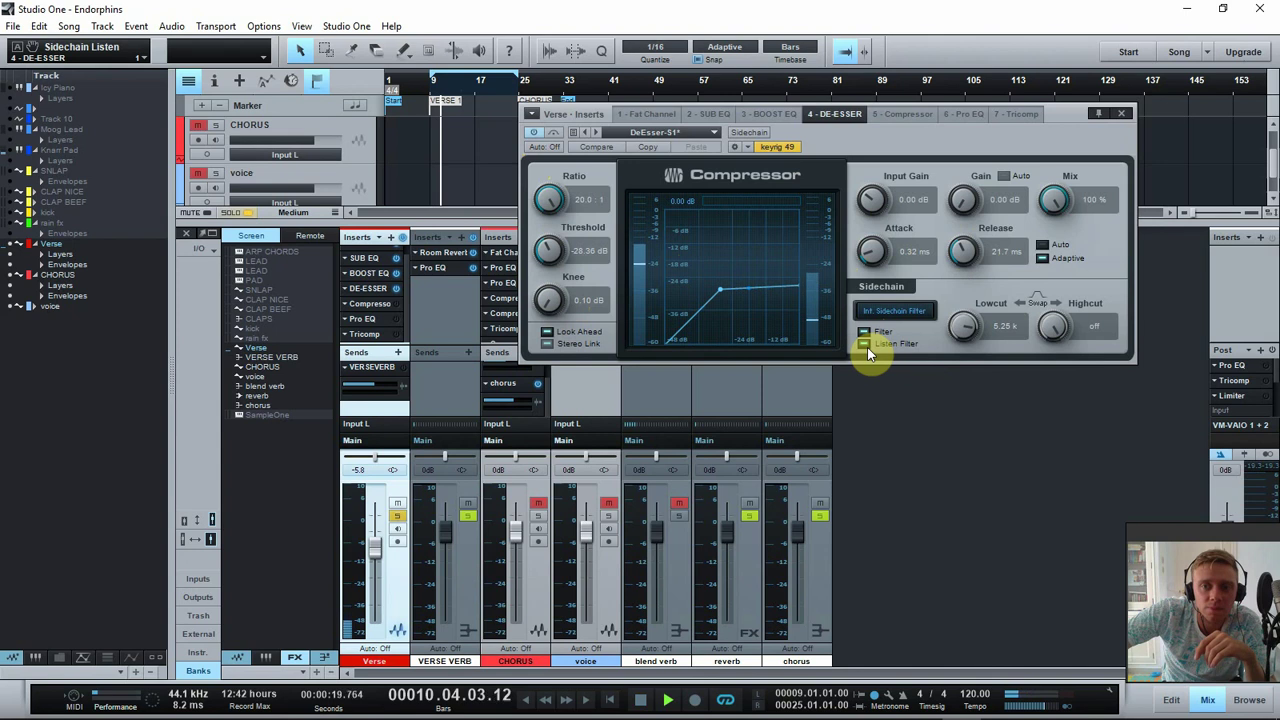
mouse_move(961, 322)
left_mouse_down()
mouse_move(957, 333)
mouse_move(956, 318)
left_mouse_up()
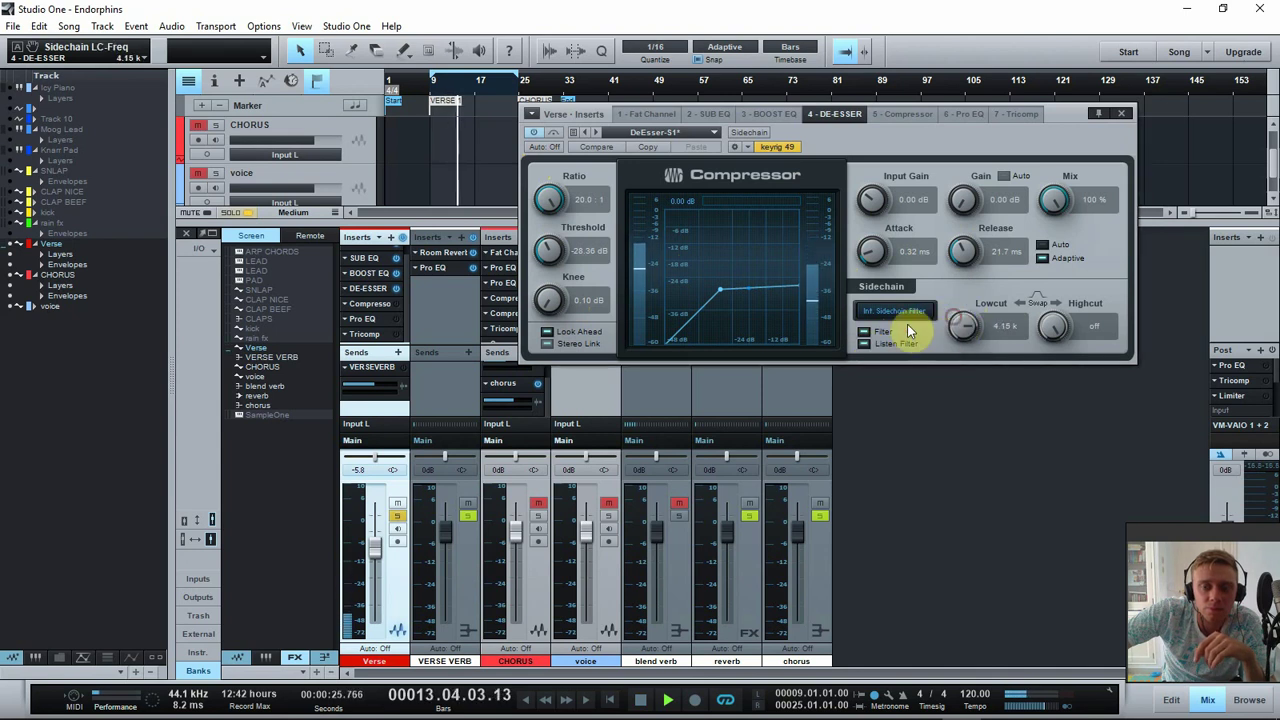
left_click(867, 343)
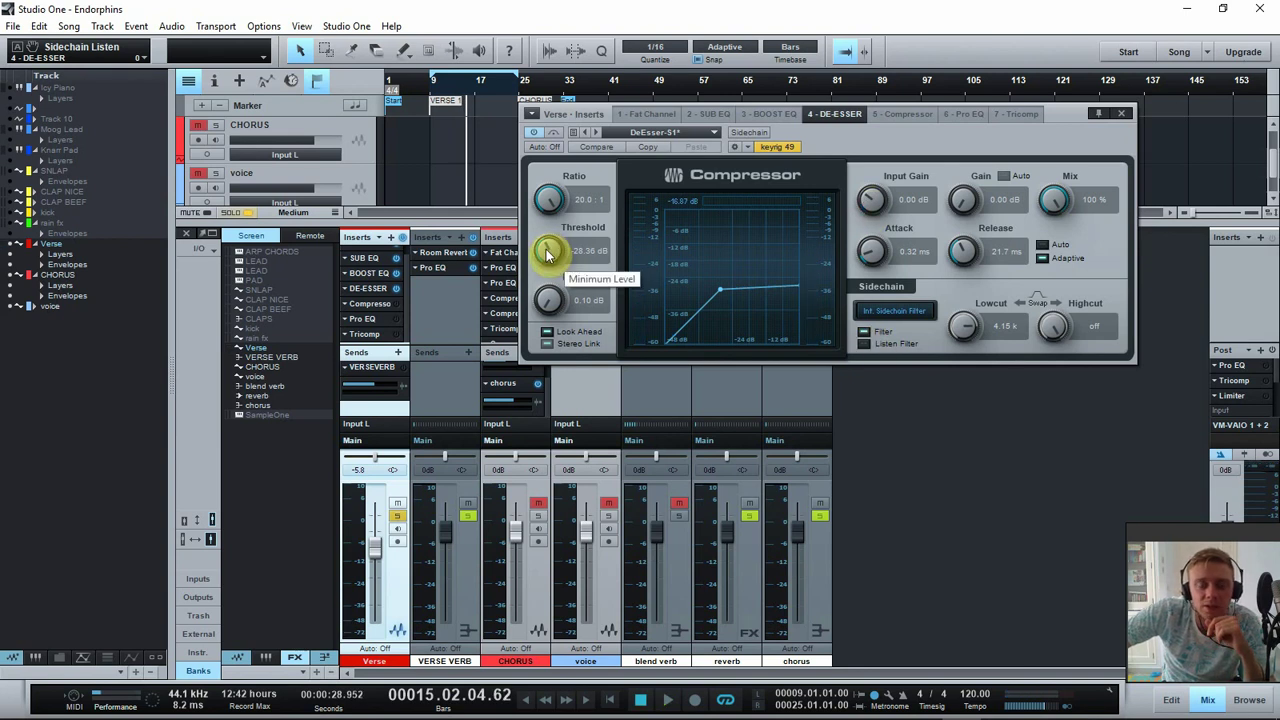
Set the de-esser's threshold to -29.08 dB while listening to the verse.
left_click_drag(547, 254, 549, 247)
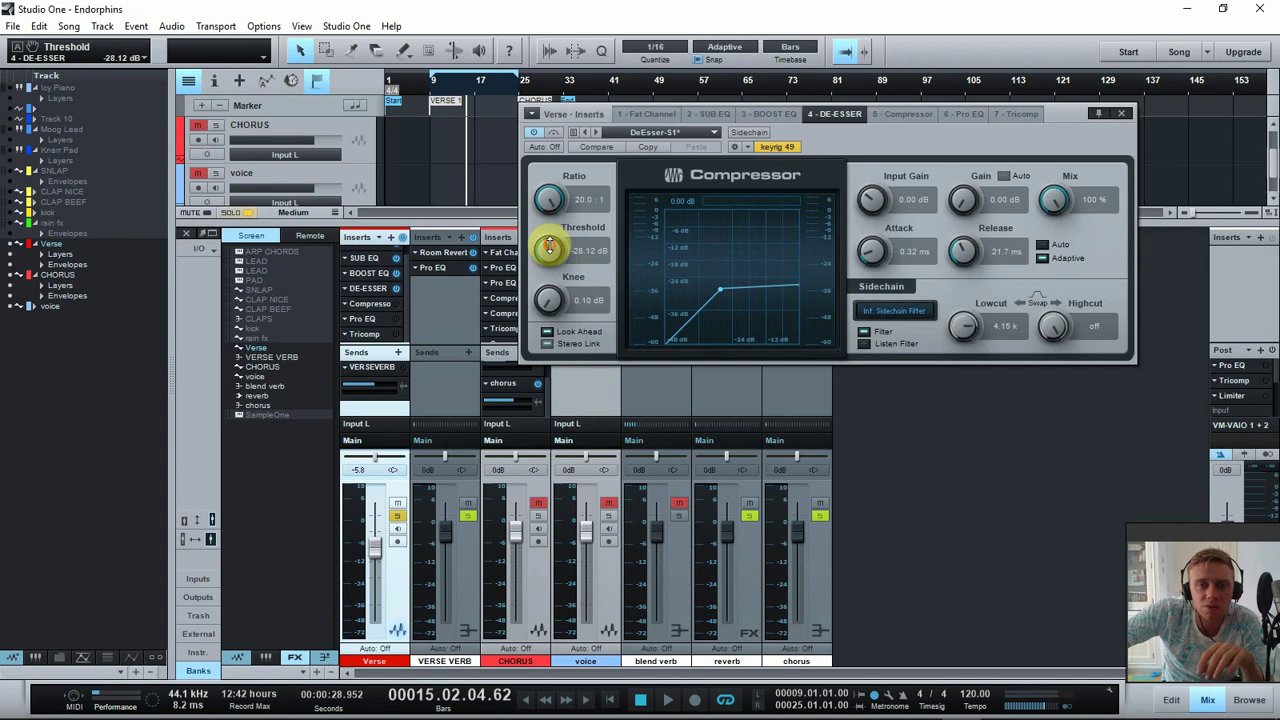
left_click(437, 84)
key("space")
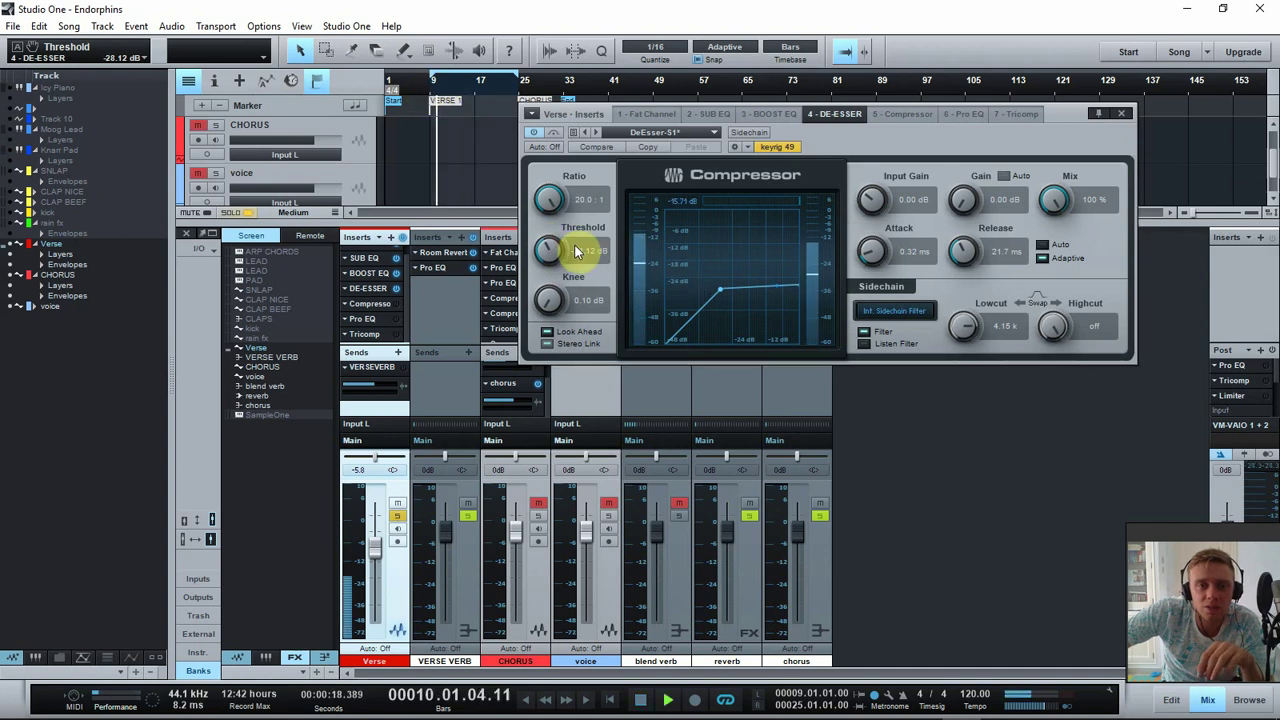
mouse_move(576, 252)
left_mouse_down()
mouse_move(560, 262)
mouse_move(556, 297)
mouse_move(560, 256)
left_mouse_up()
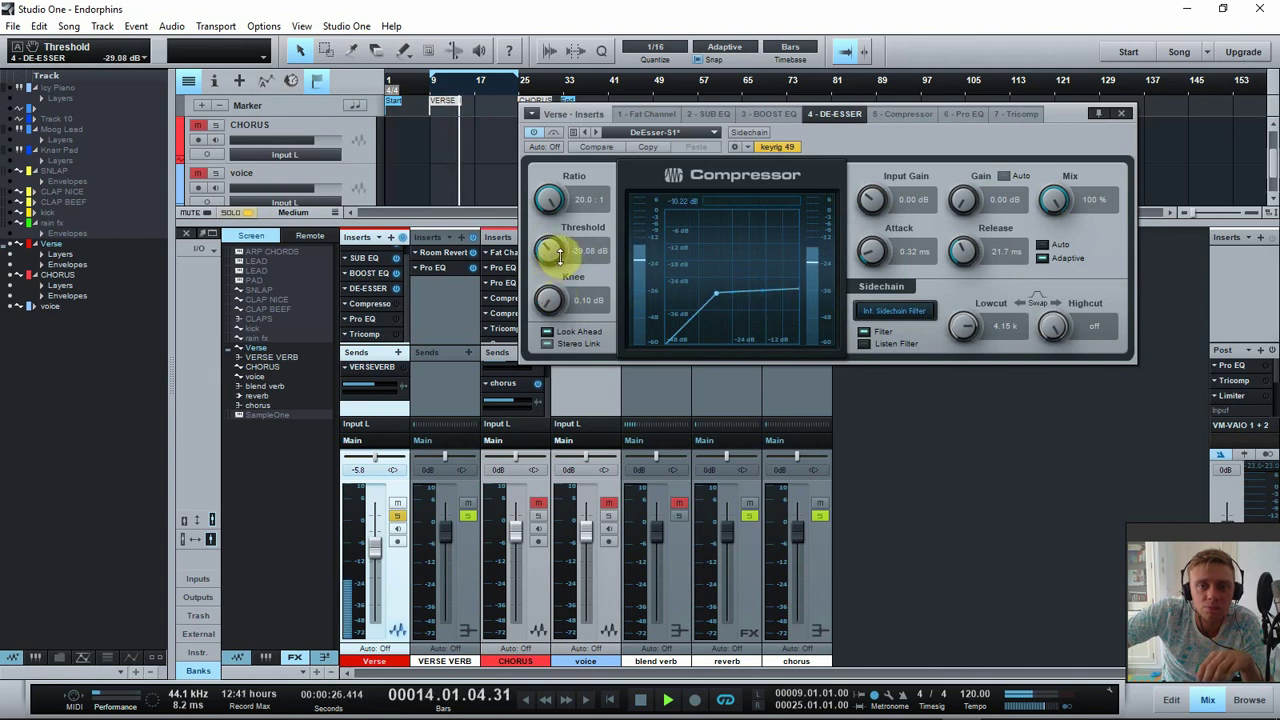
key("space")
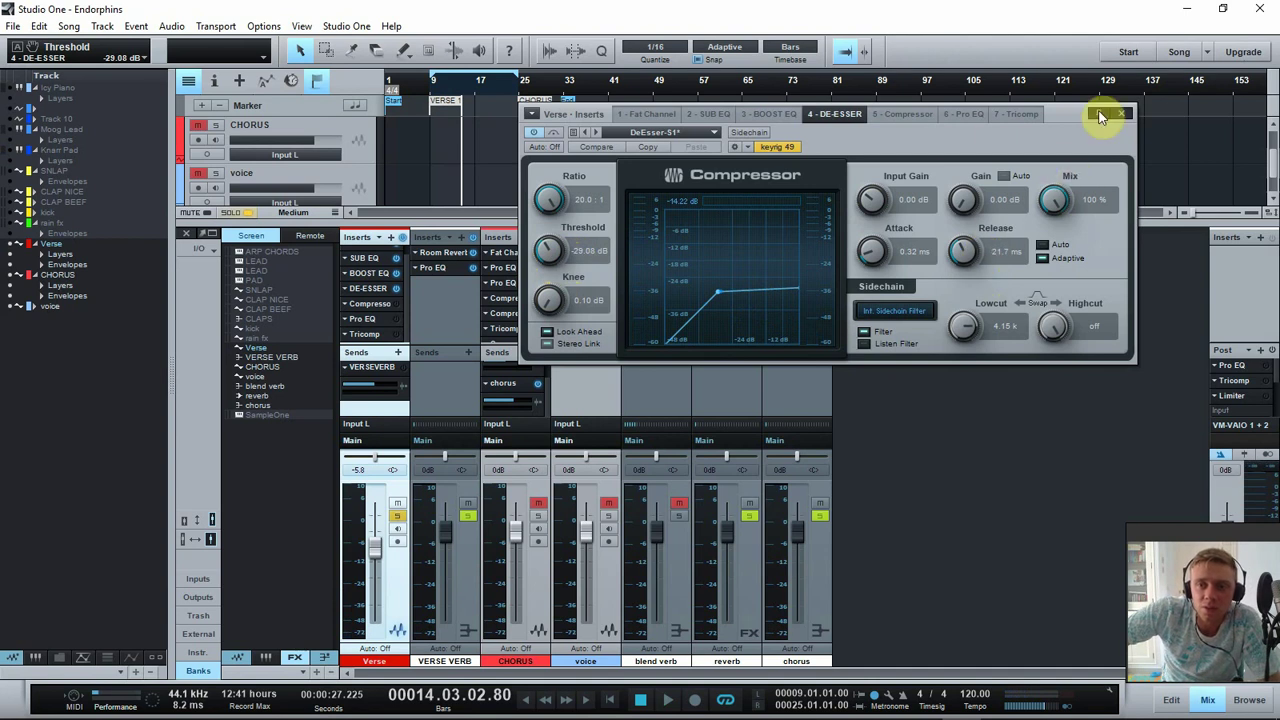
Open the fifth insert, the Compressor, and turn it on during verse playback to hear its effect.
left_click(908, 115)
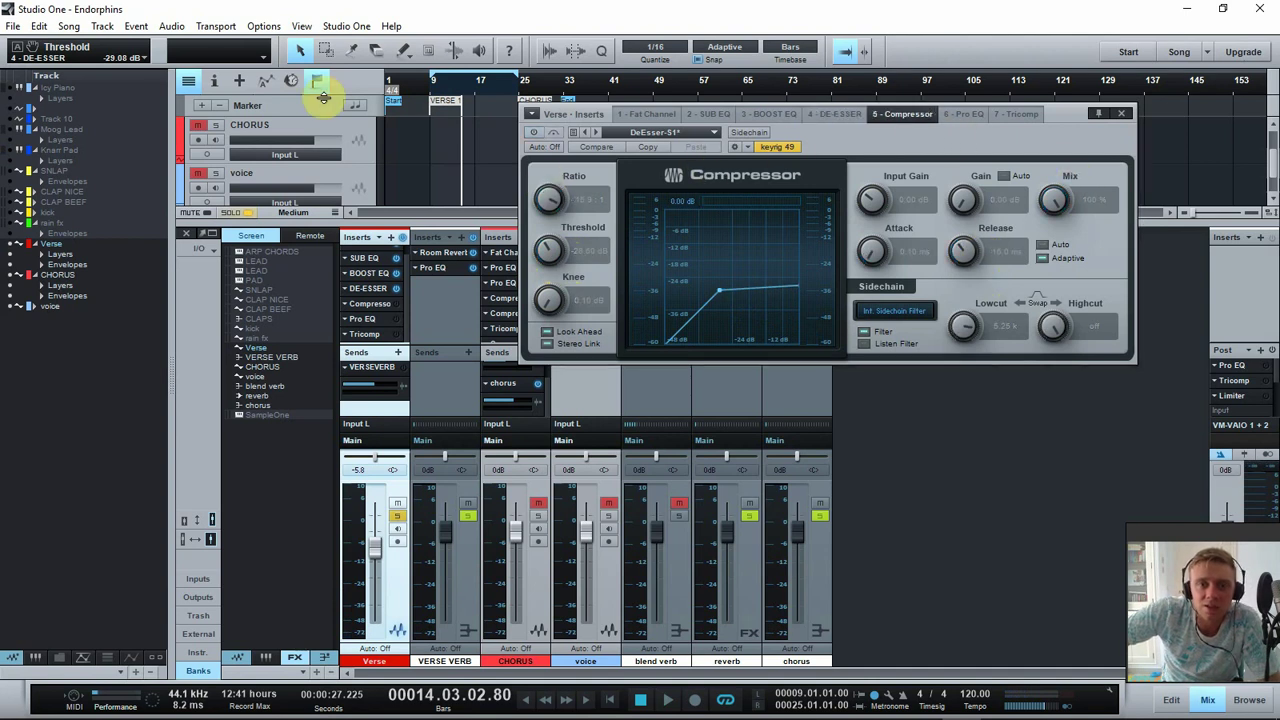
left_click(432, 82)
key("space")
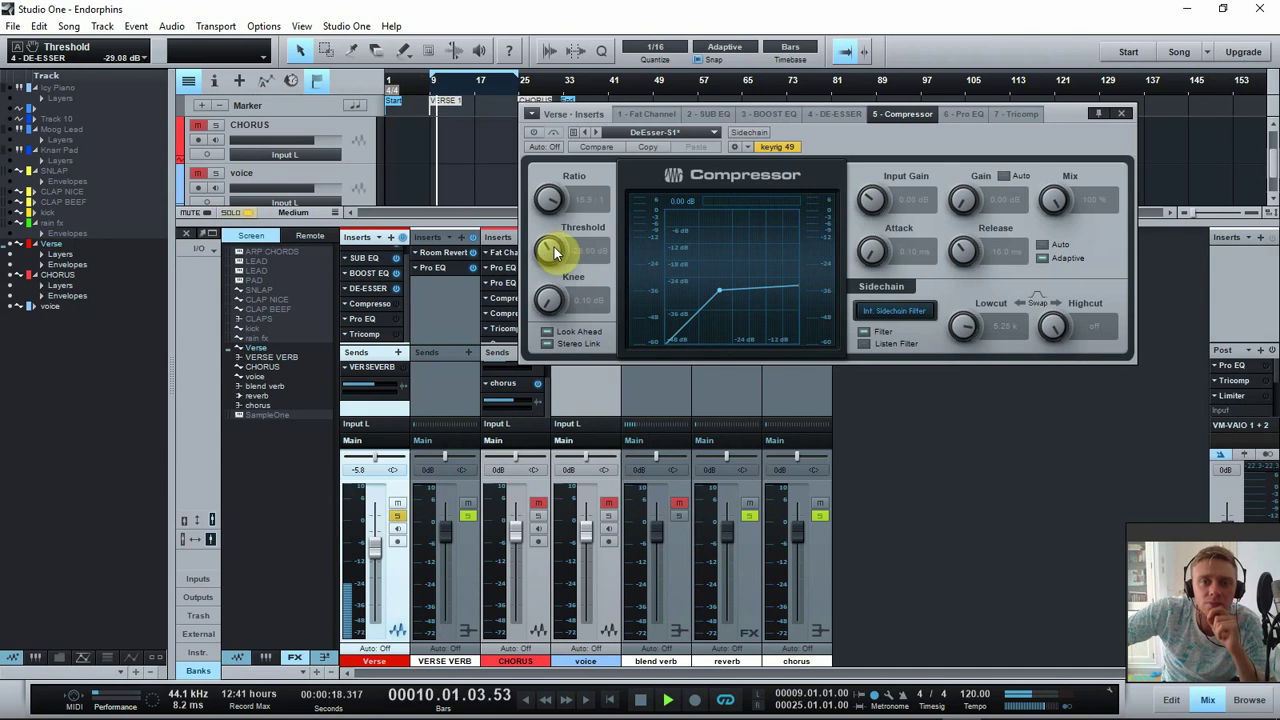
left_click(535, 132)
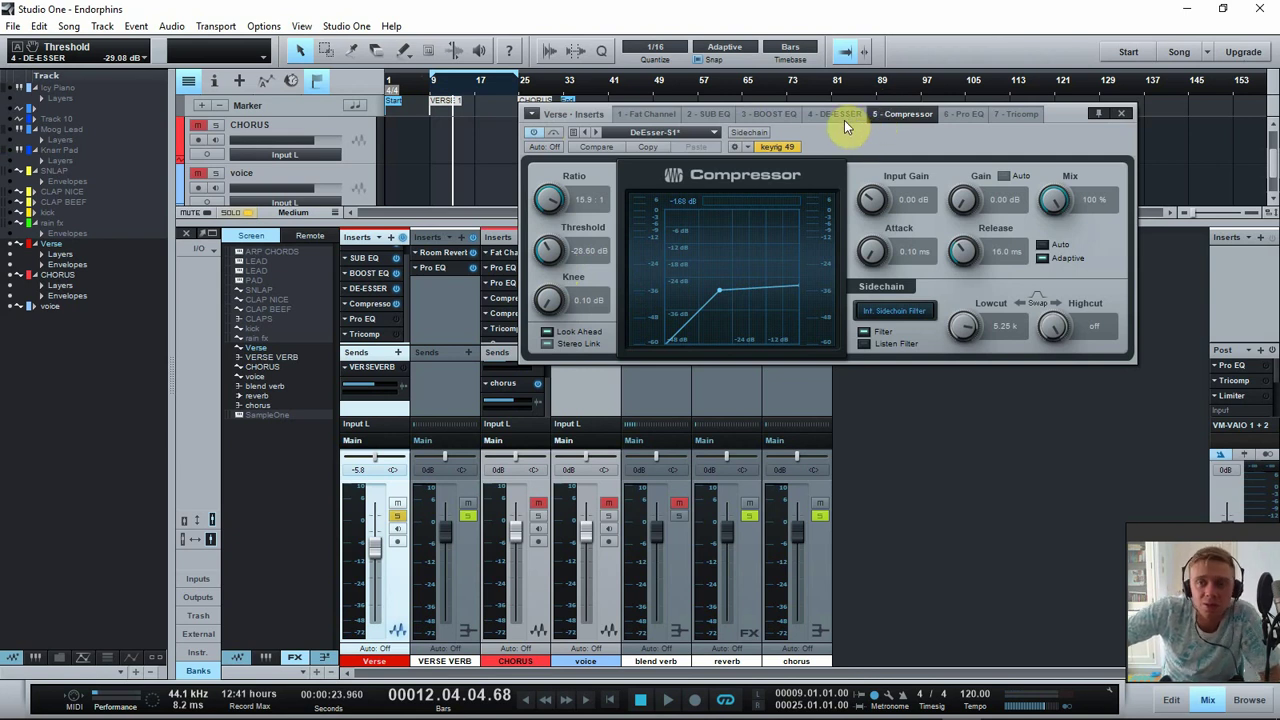
Turn on the sixth insert, the Pro EQ, and toggle its bypass while playing the verse to compare the sound.
left_click(955, 116)
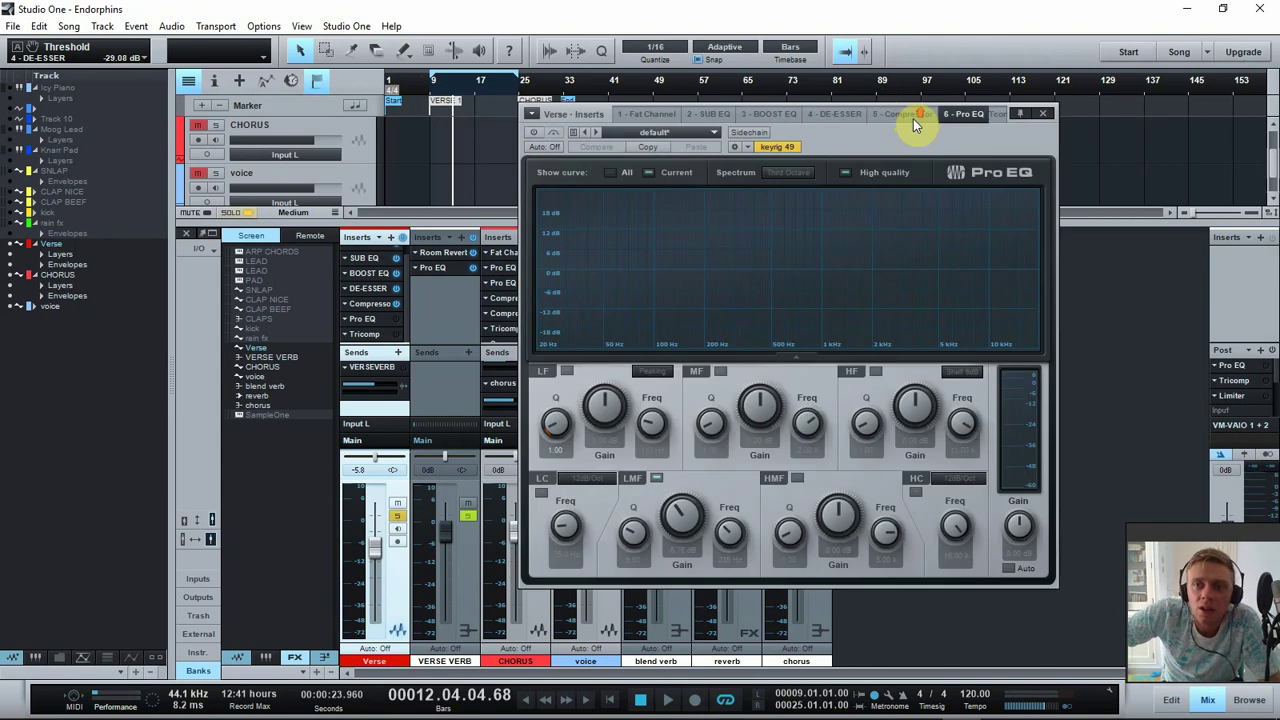
left_click(541, 137)
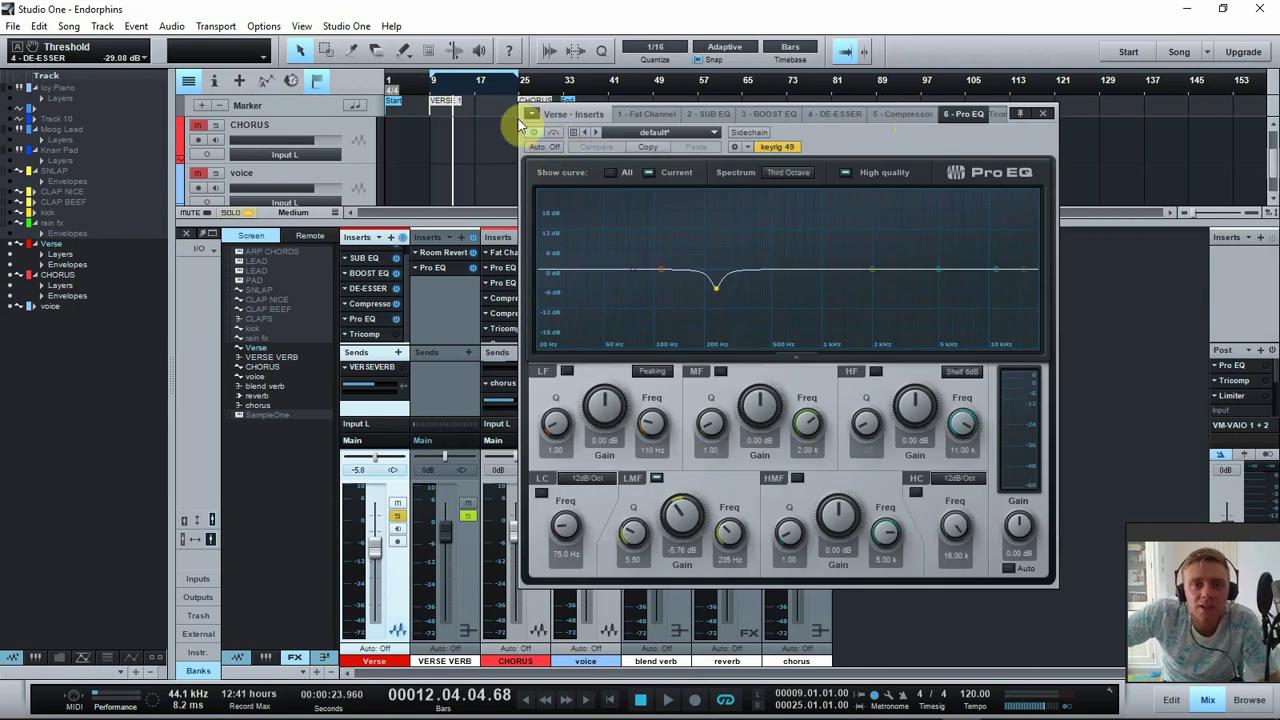
left_click(445, 101)
key("space")
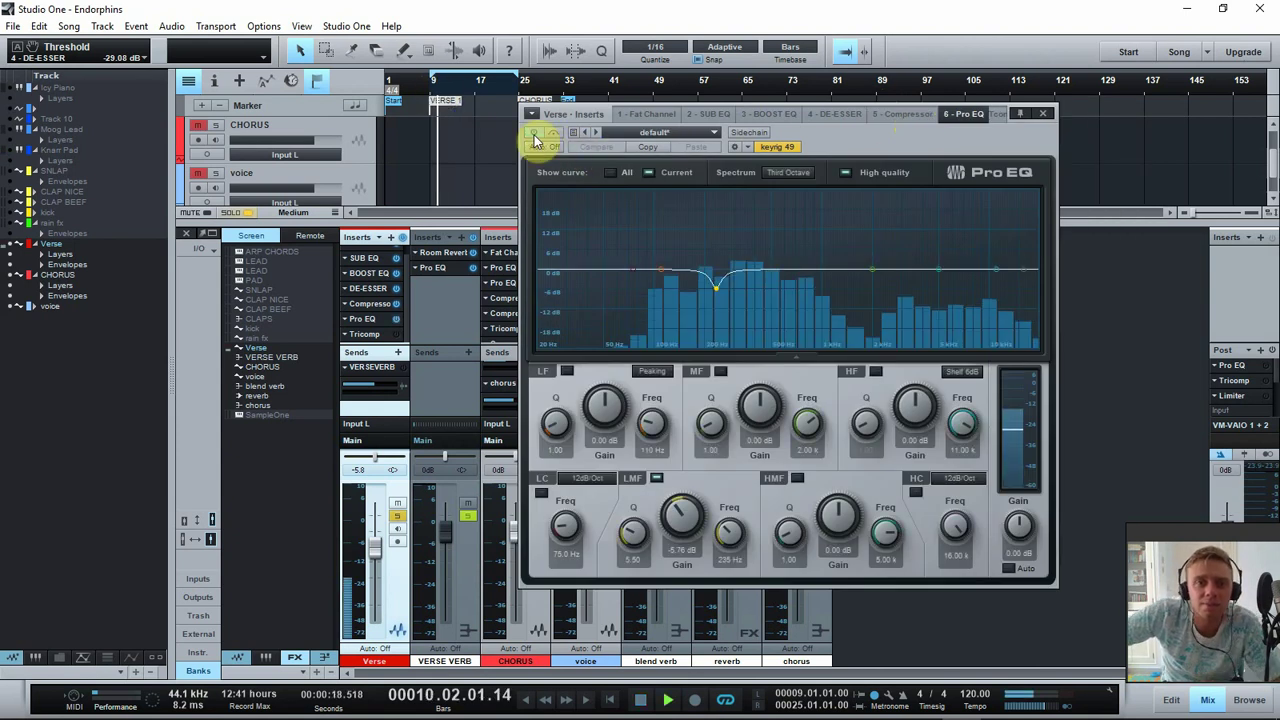
left_click(534, 134)
left_click(533, 135)
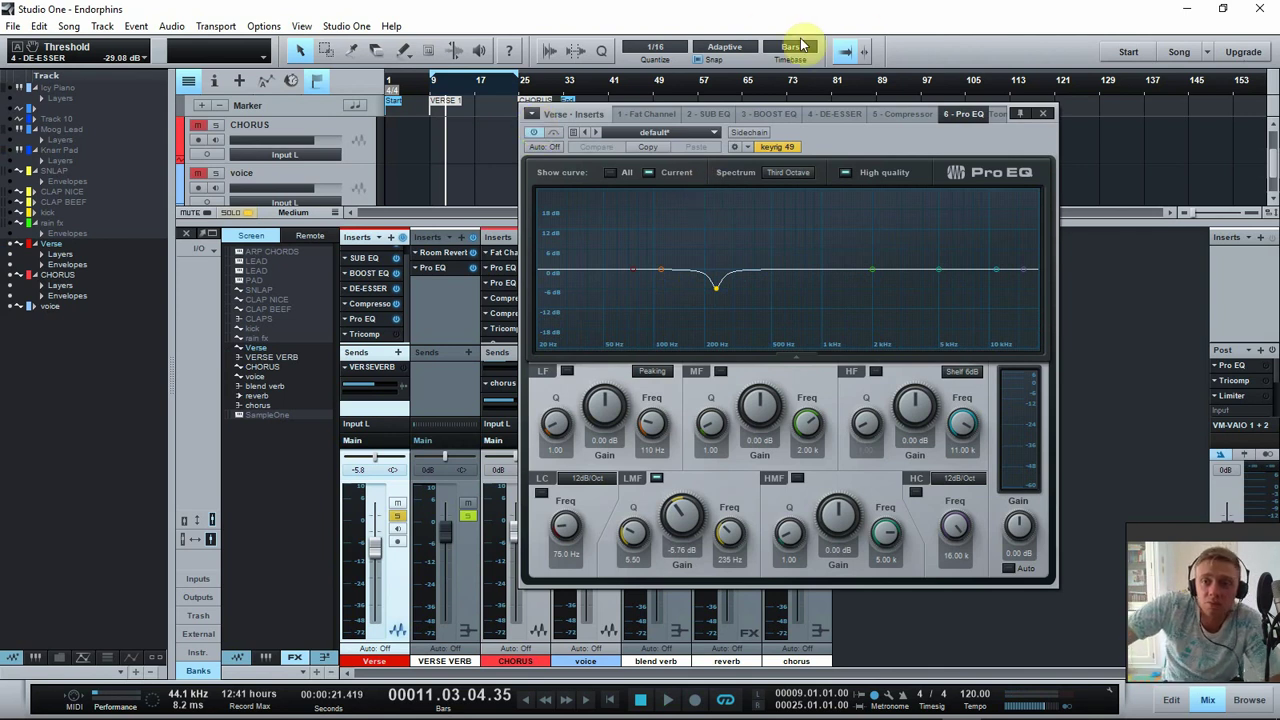
Open the Verse channel's Tricomp insert, return the playhead near the verse start and turn the Tricomp on.
left_click(990, 114)
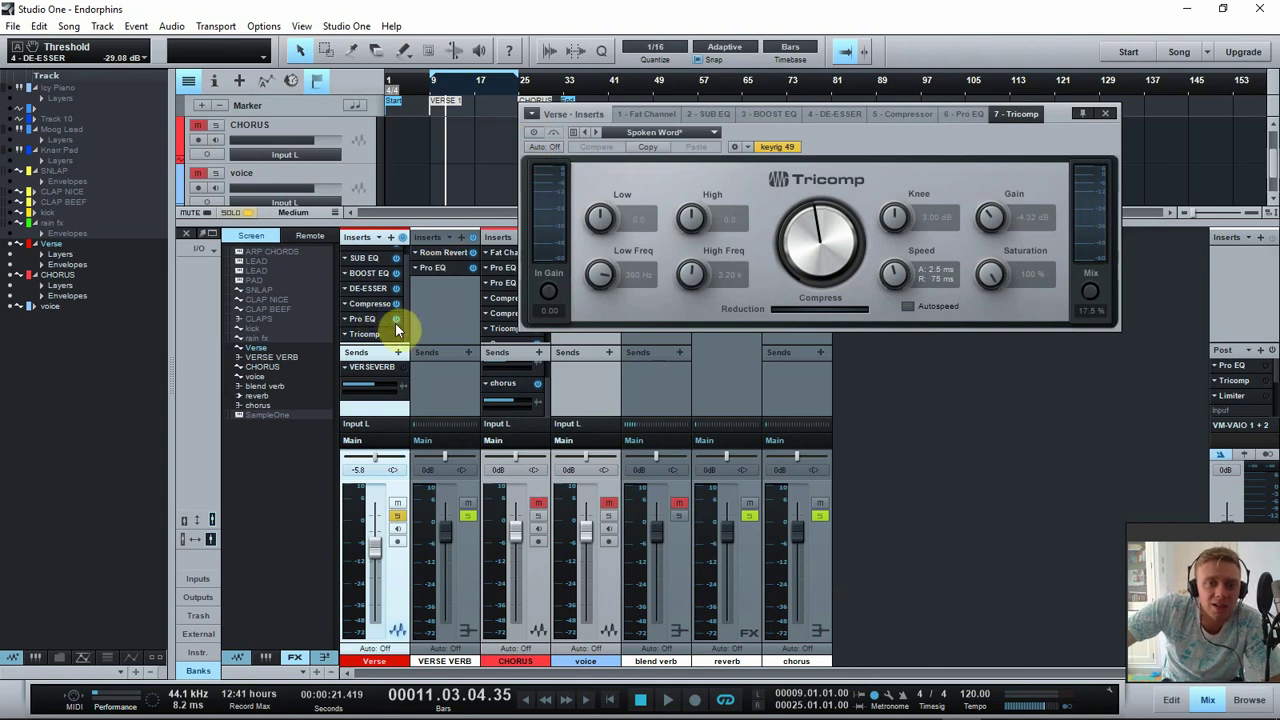
left_click(440, 82)
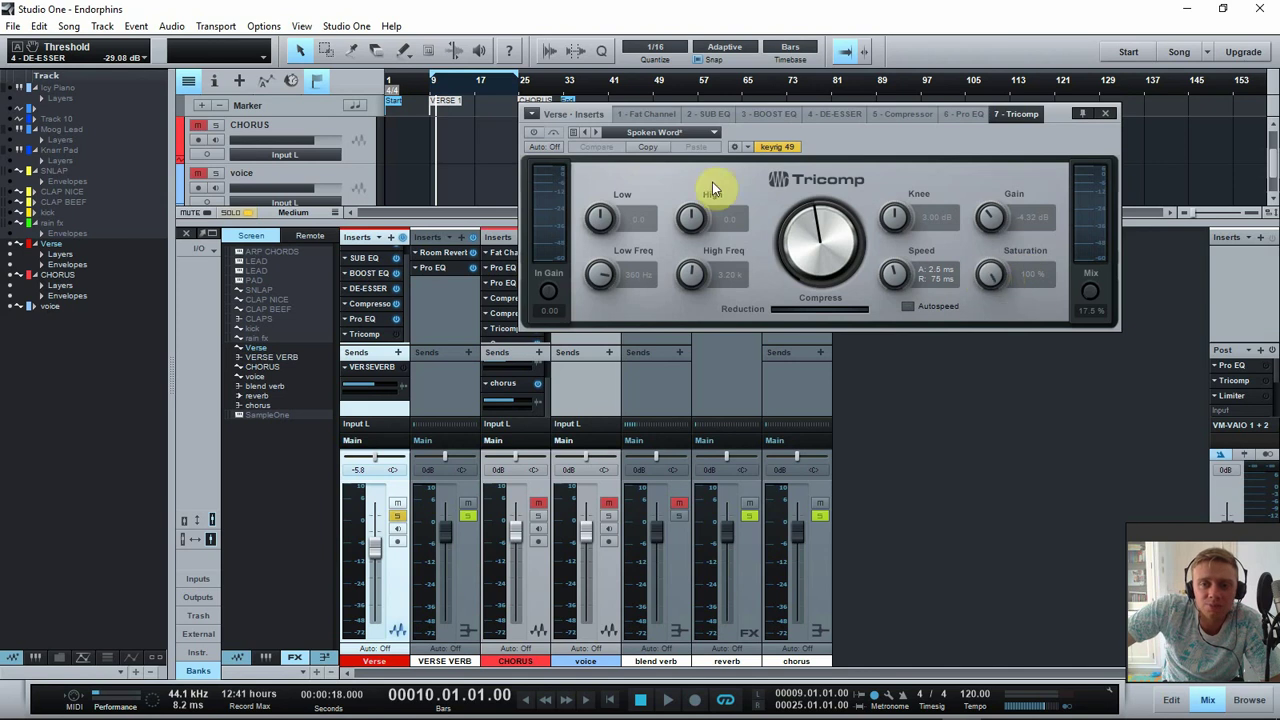
left_click(534, 132)
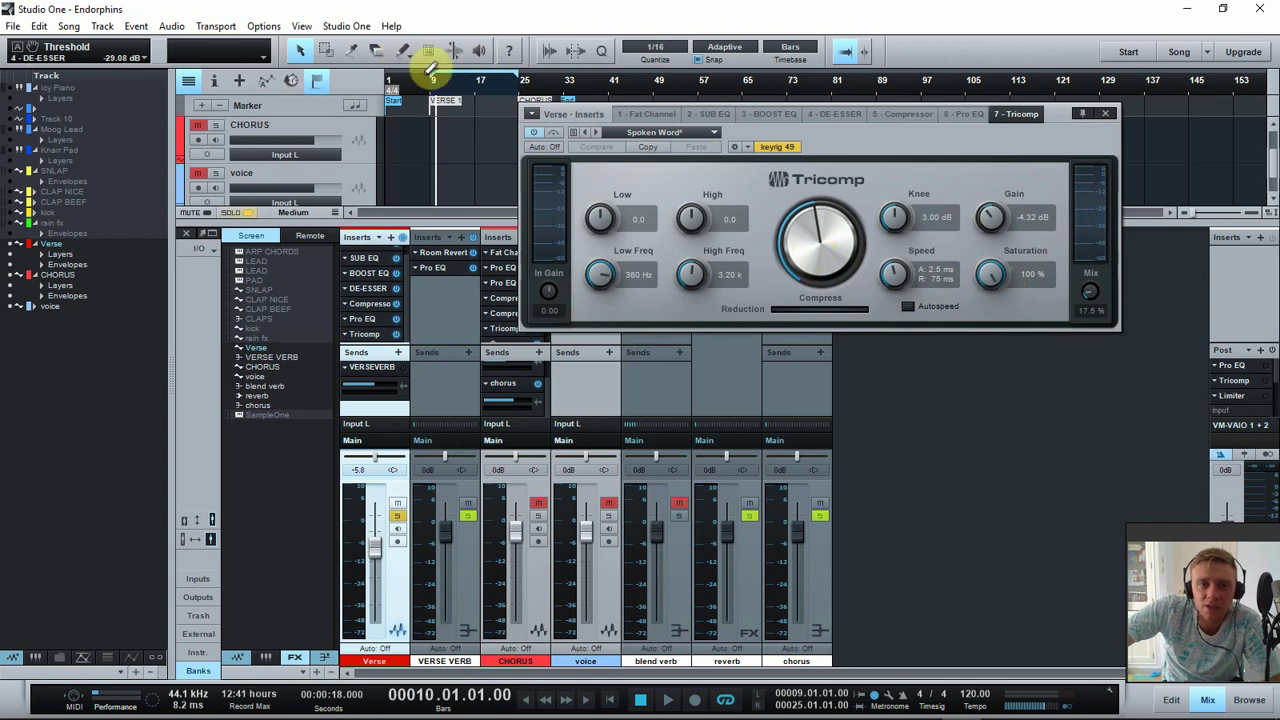
Play the verse while bypassing and re-enabling the Tricomp to compare the sound, stop playback and close the plug-in window.
key("space")
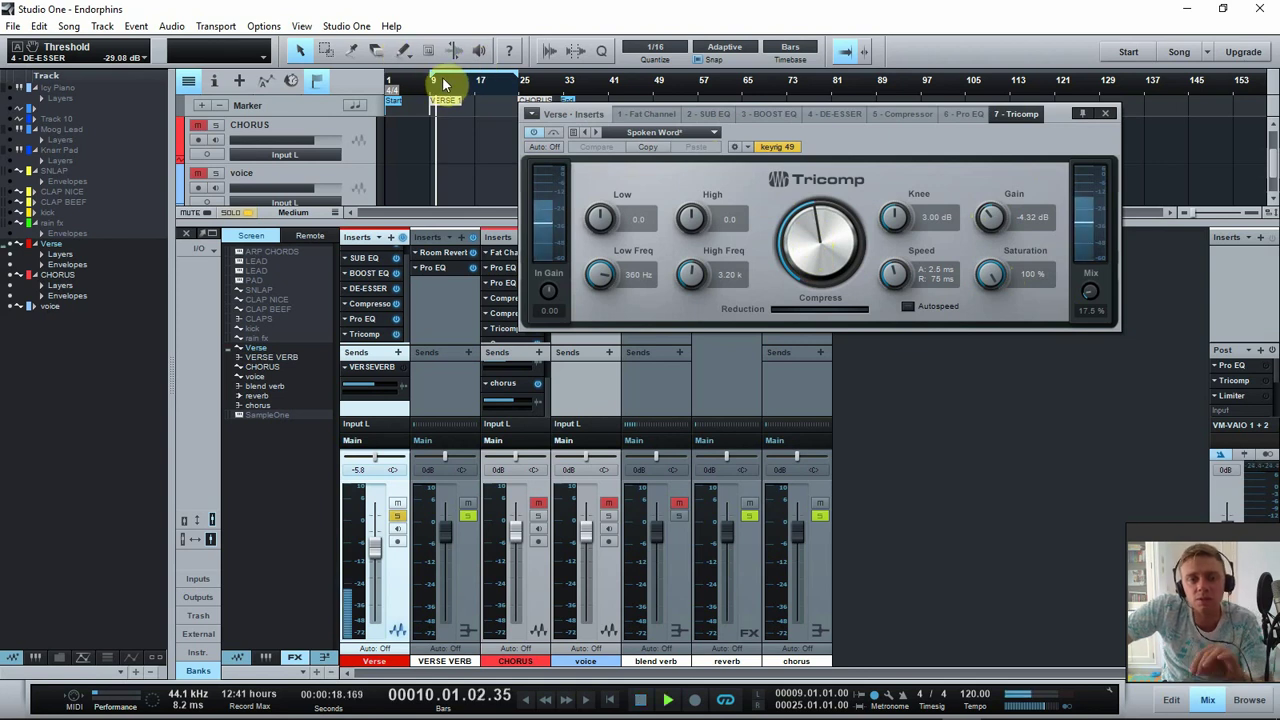
left_click(397, 334)
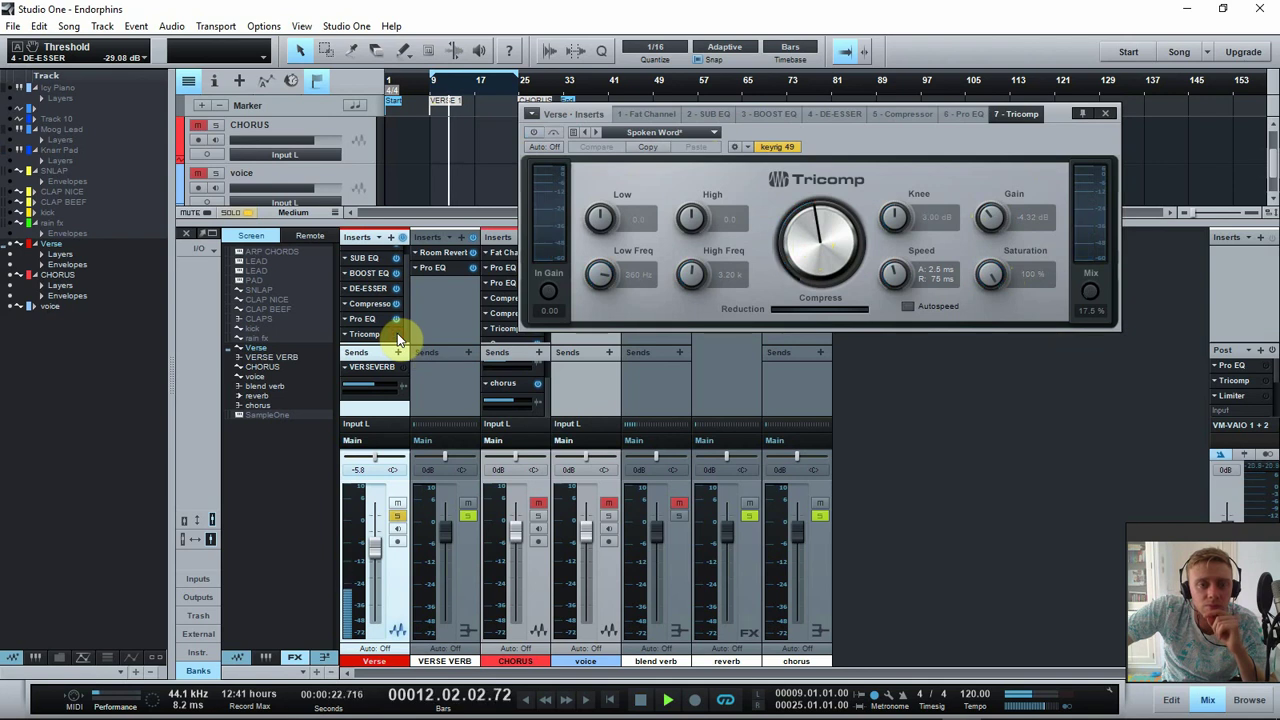
left_click(397, 334)
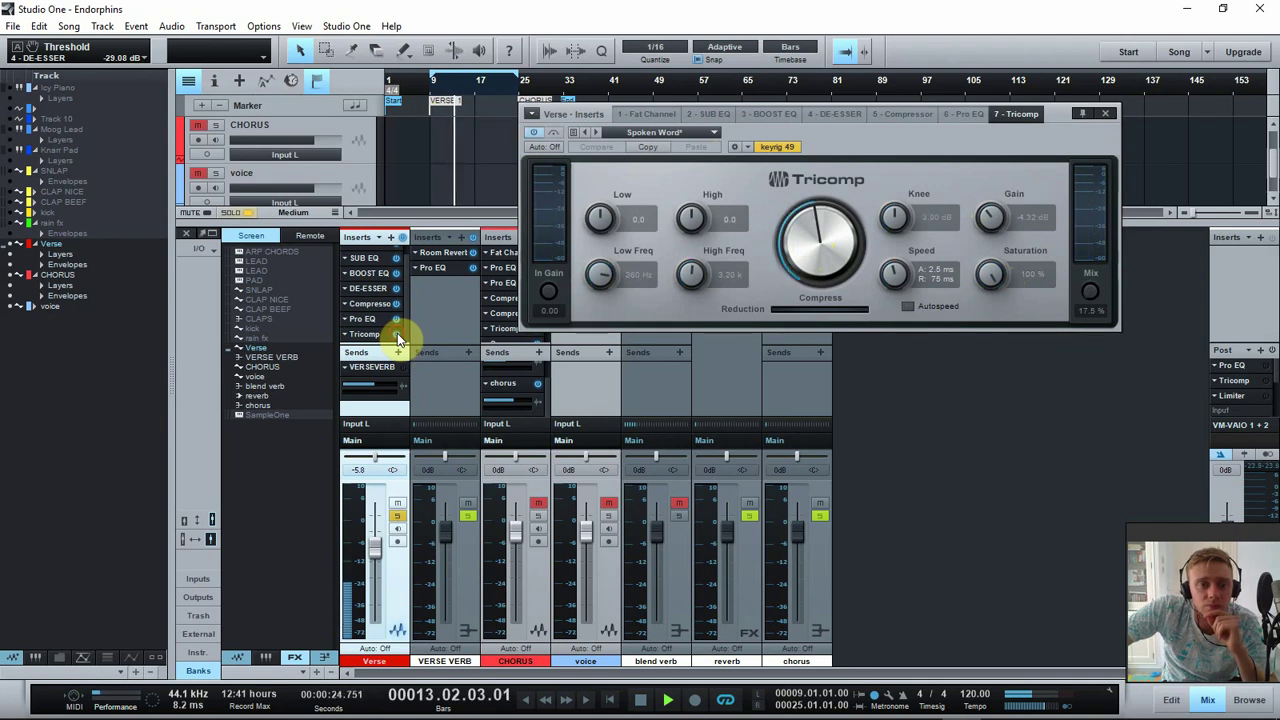
key("space")
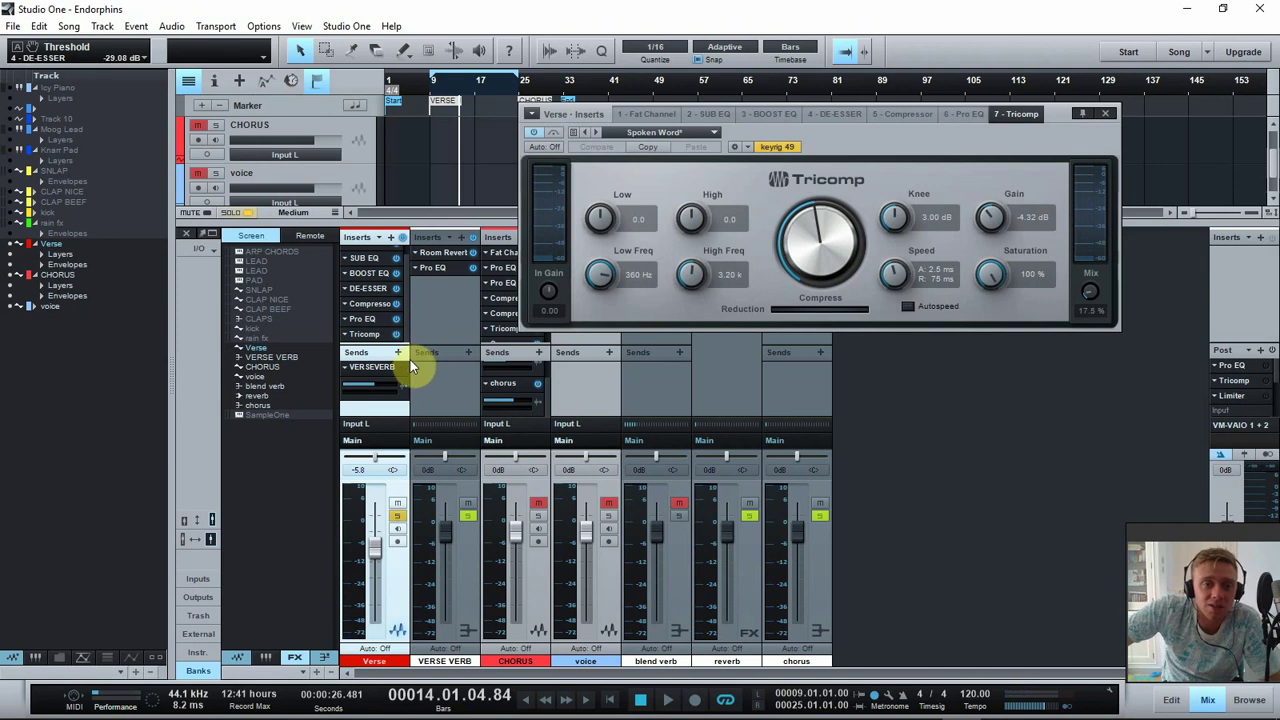
left_click(1108, 114)
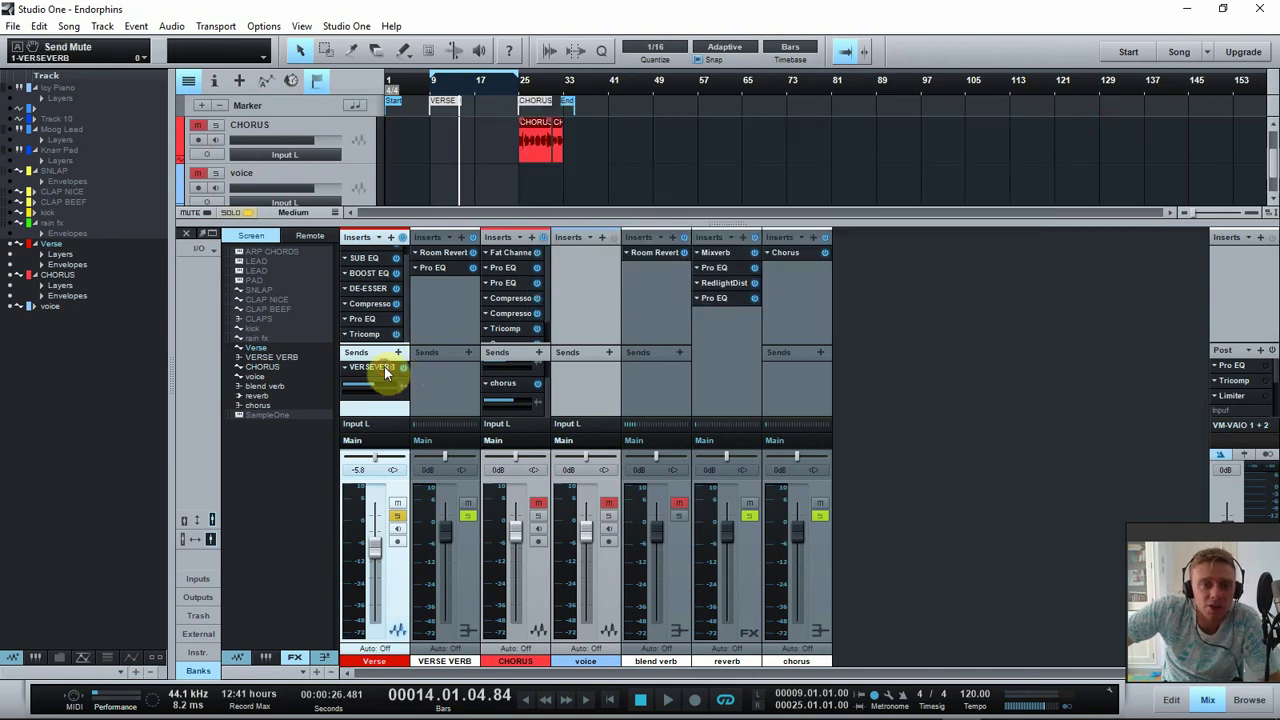
Open the VERSEVERB send's effects, examine the Room Reverb and Pro EQ settings, and close the window.
left_click(384, 368)
left_click_drag(886, 100, 795, 322)
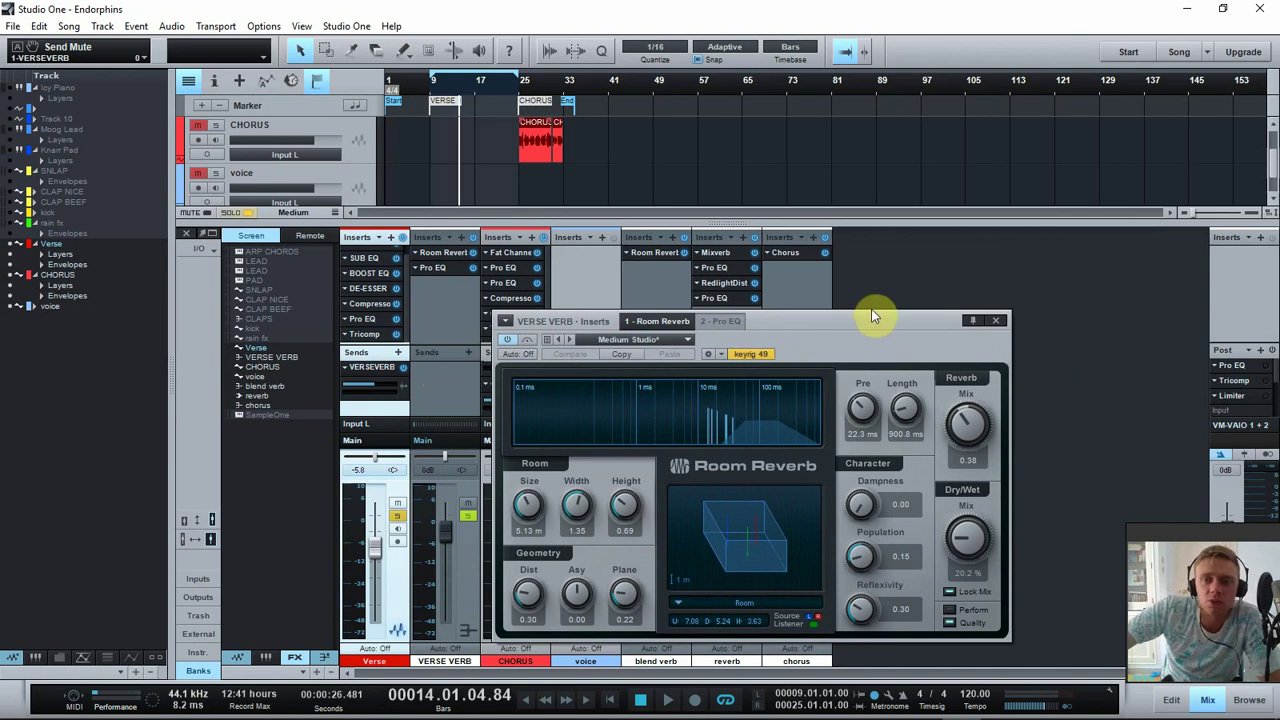
left_click_drag(863, 320, 876, 278)
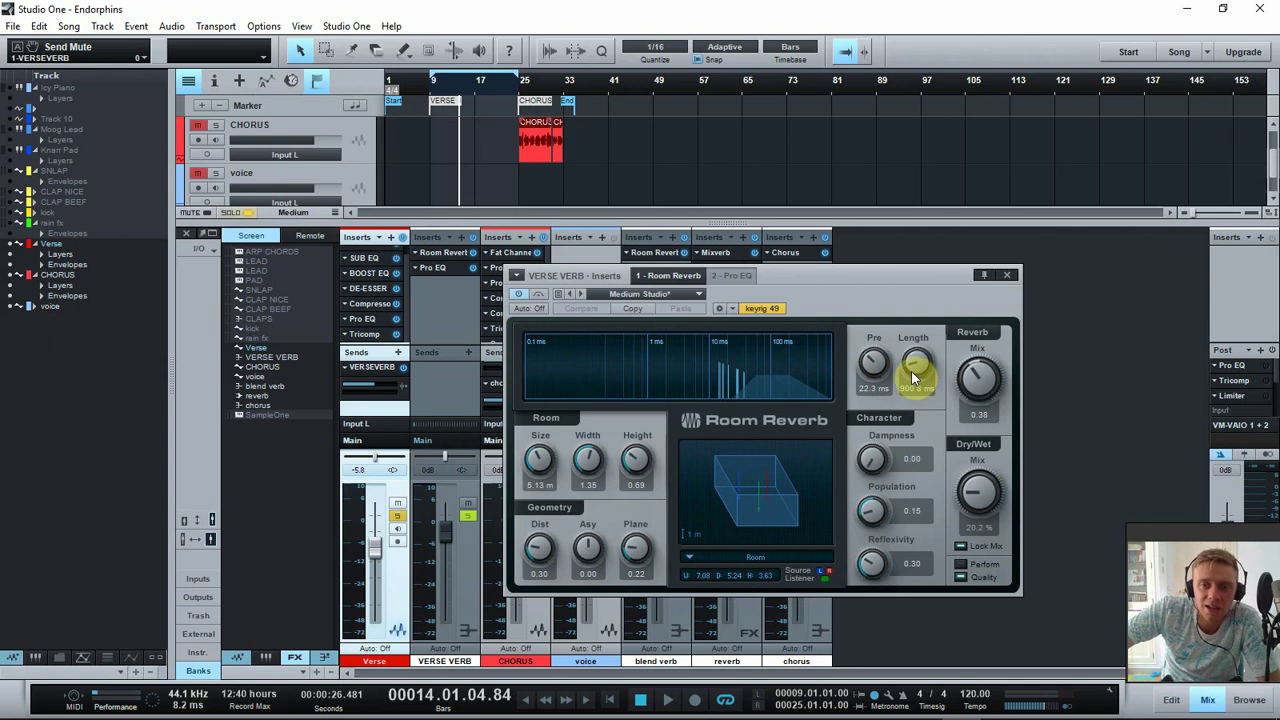
left_click(986, 378)
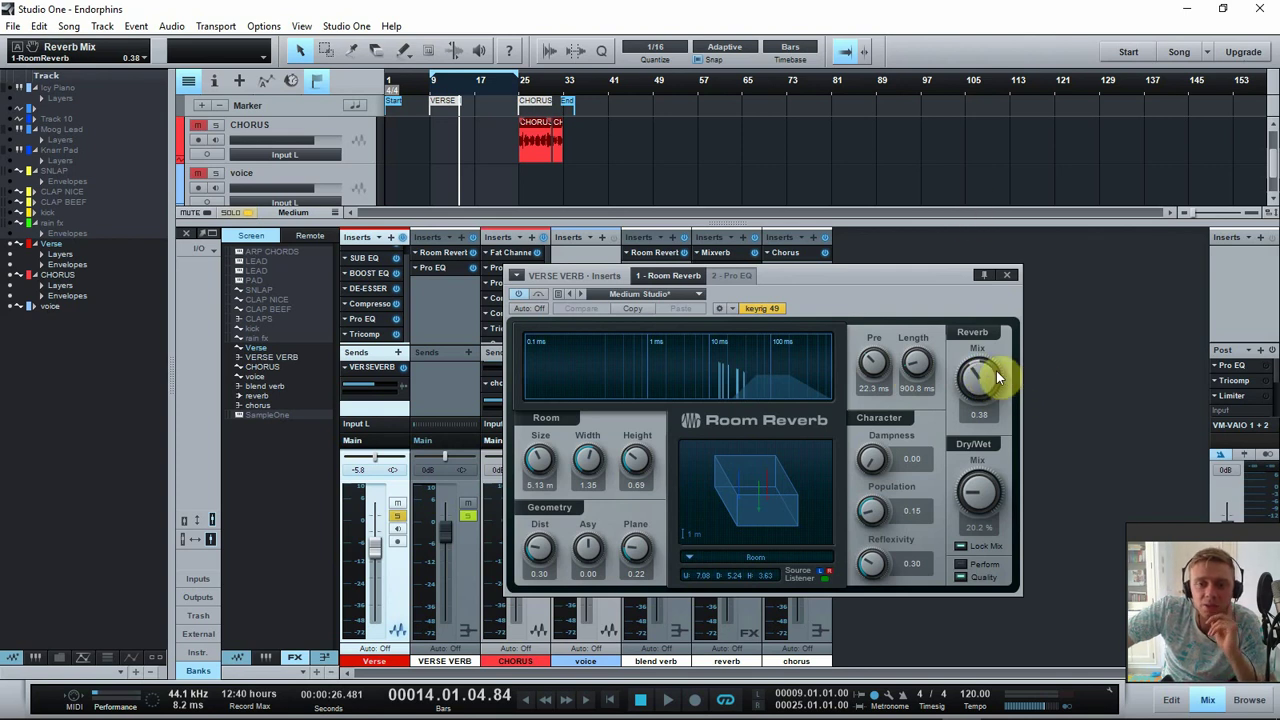
left_click(729, 275)
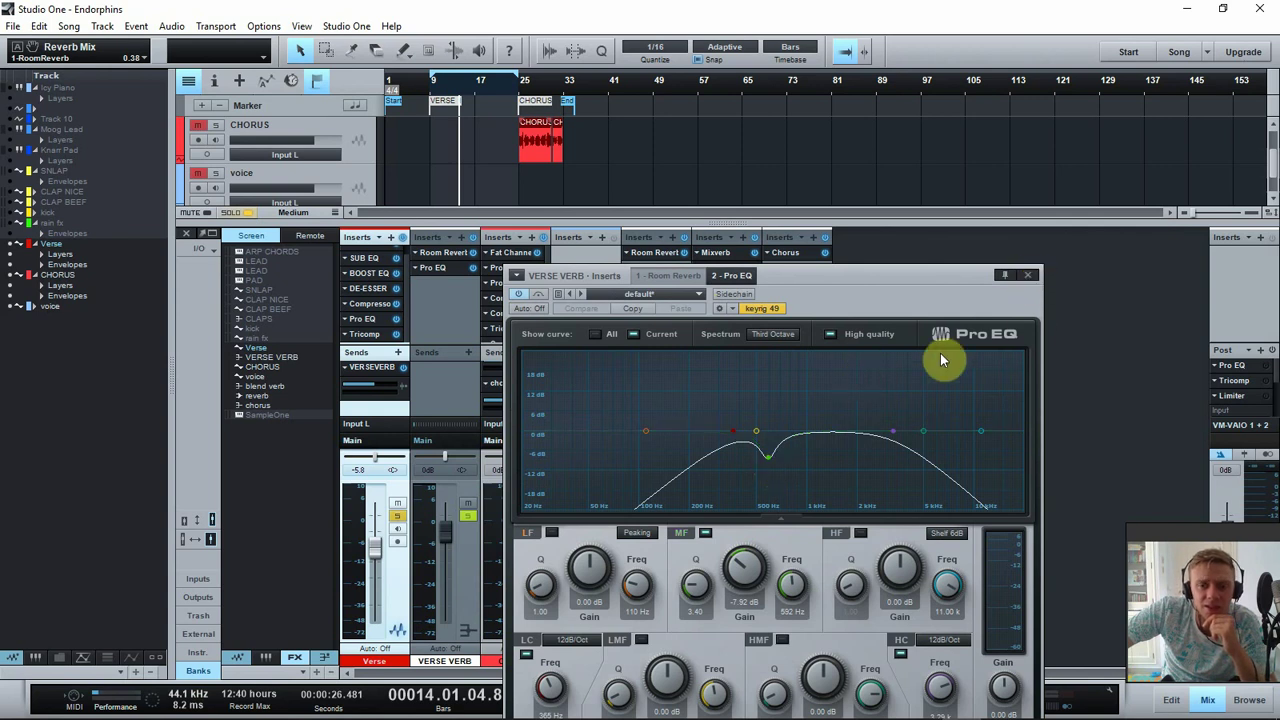
left_click(1031, 275)
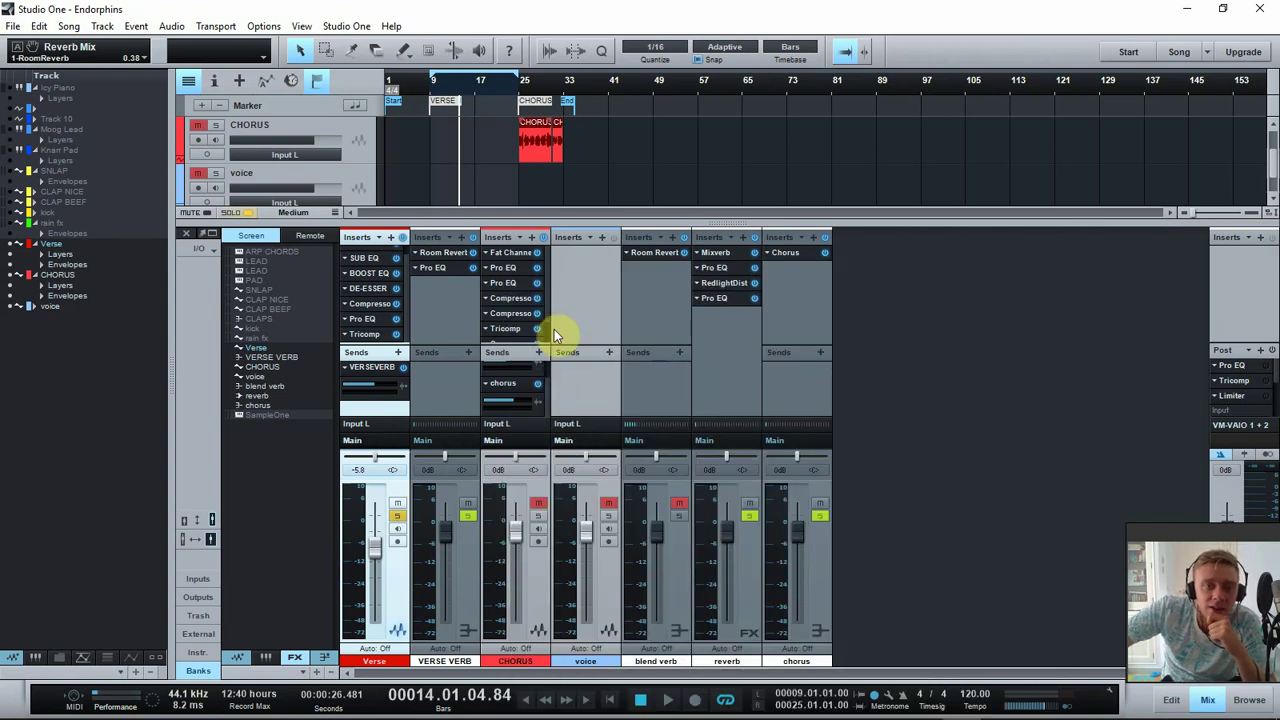
Play the verse from bar 9 and compare the Verse channel with its whole insert chain bypassed and re-enabled.
left_click(432, 84)
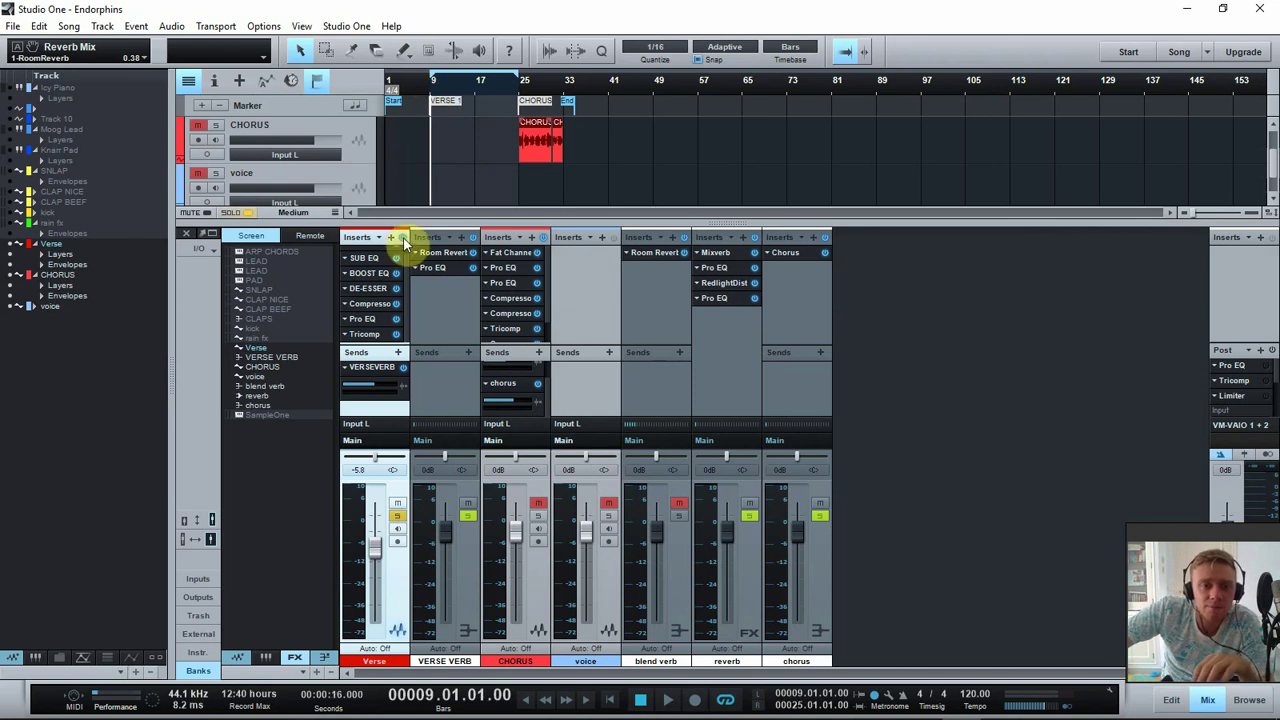
key("space")
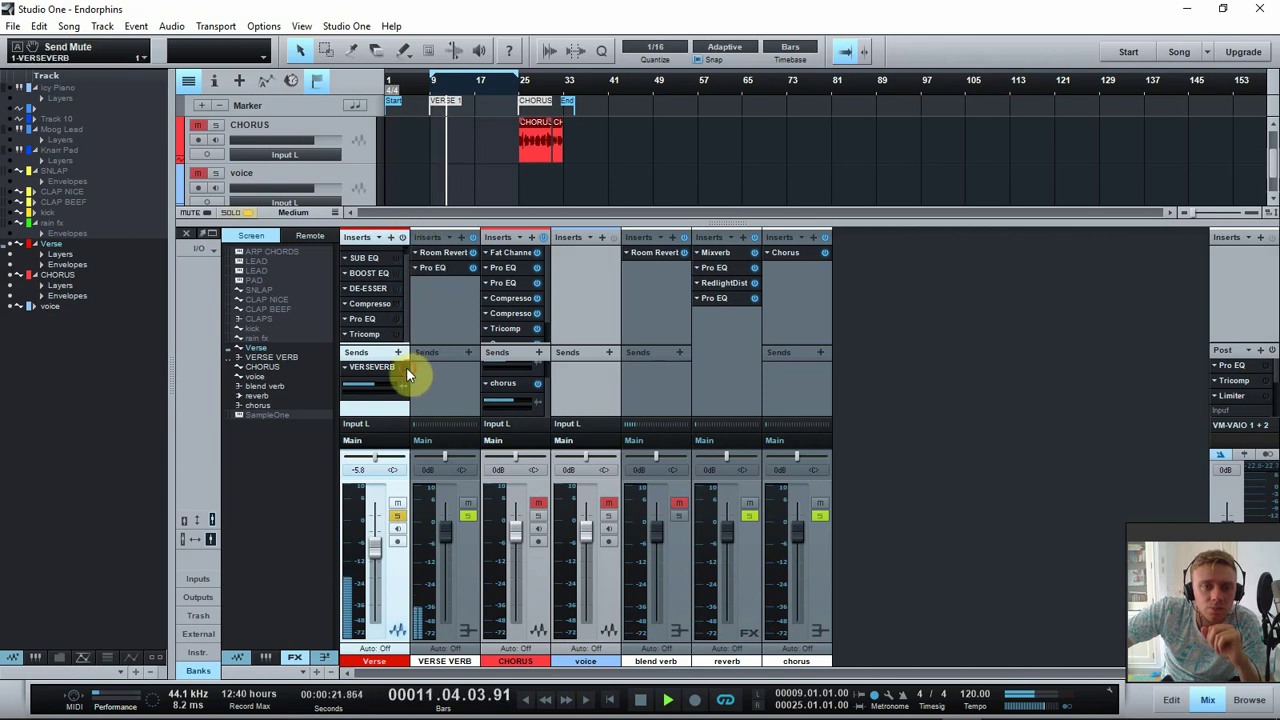
left_click(402, 237)
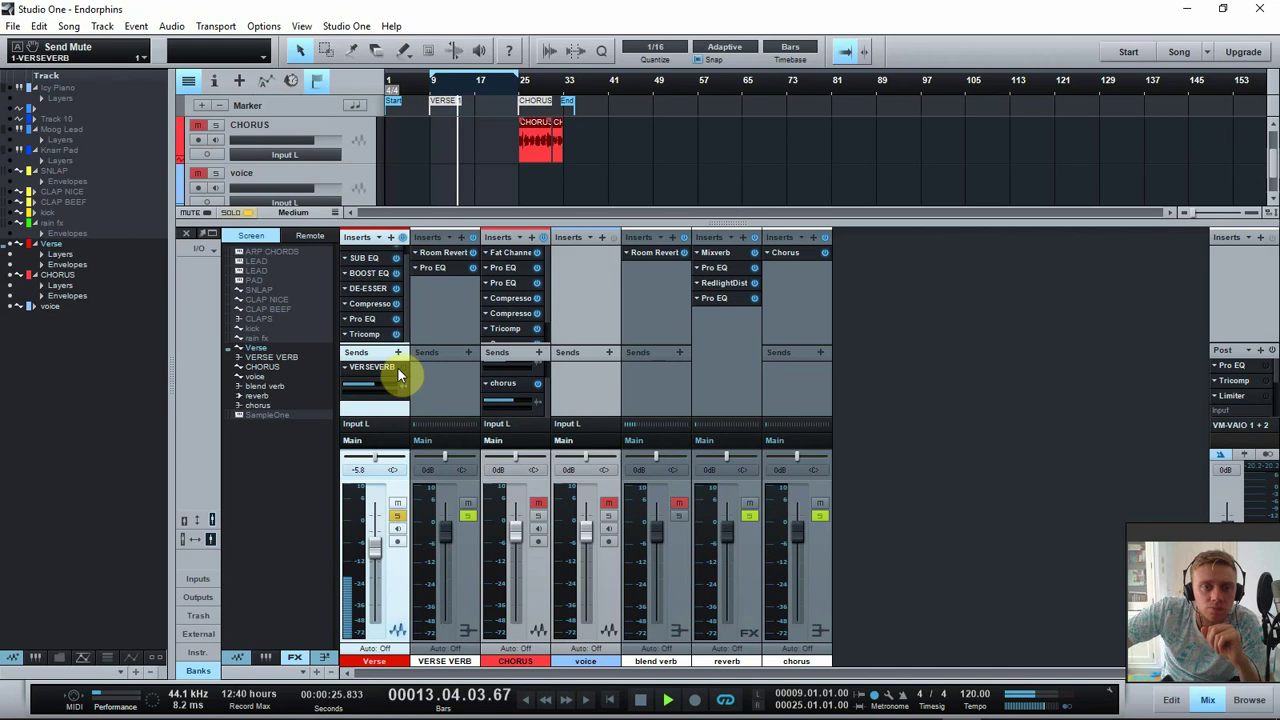
Set the Verse channel's VERSEVERB send level to -7.2 during playback, toggling the send to compare dry and reverberated sound.
left_click(400, 370)
mouse_move(383, 386)
left_mouse_down()
mouse_move(397, 388)
mouse_move(380, 389)
left_mouse_up()
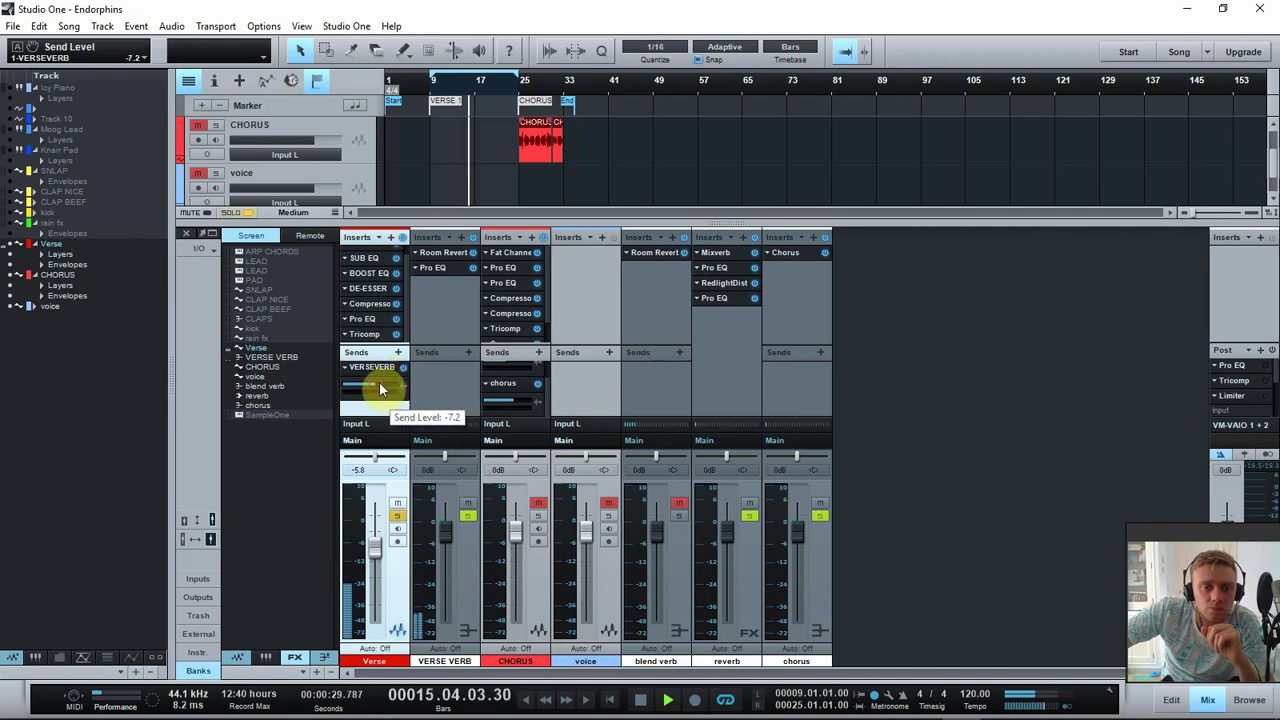
left_click(404, 369)
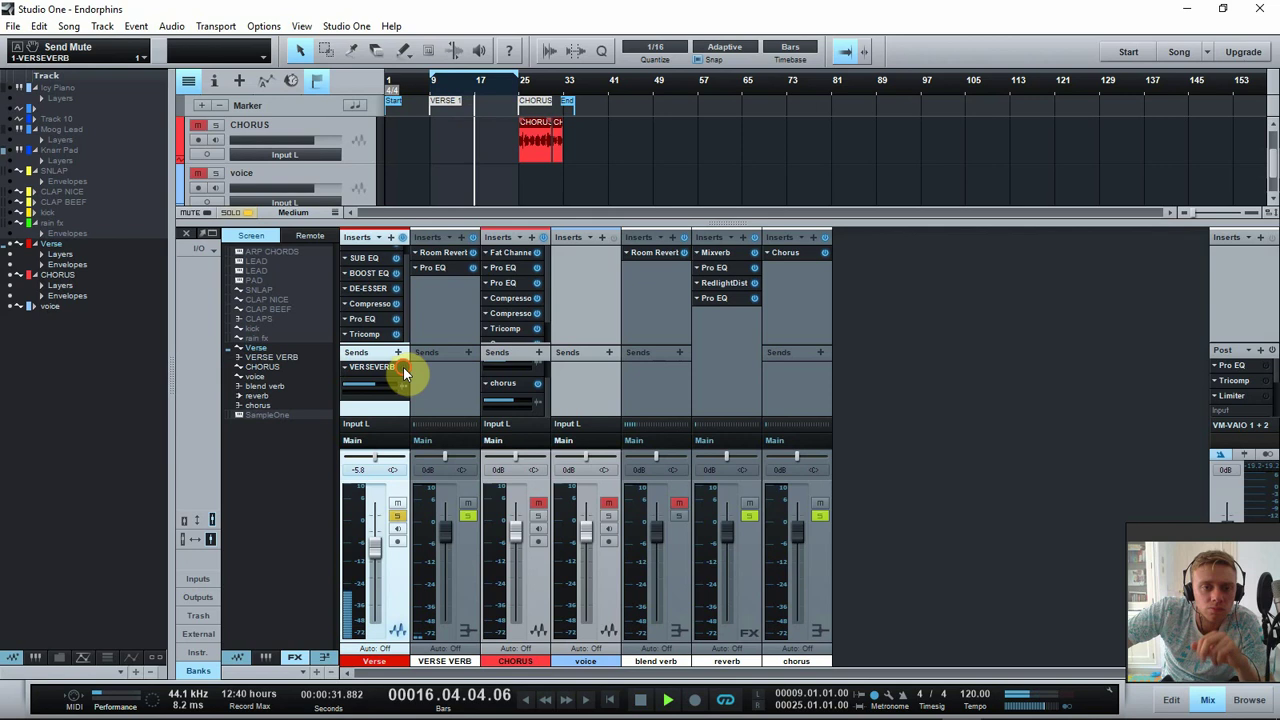
left_click(404, 370)
key("space")
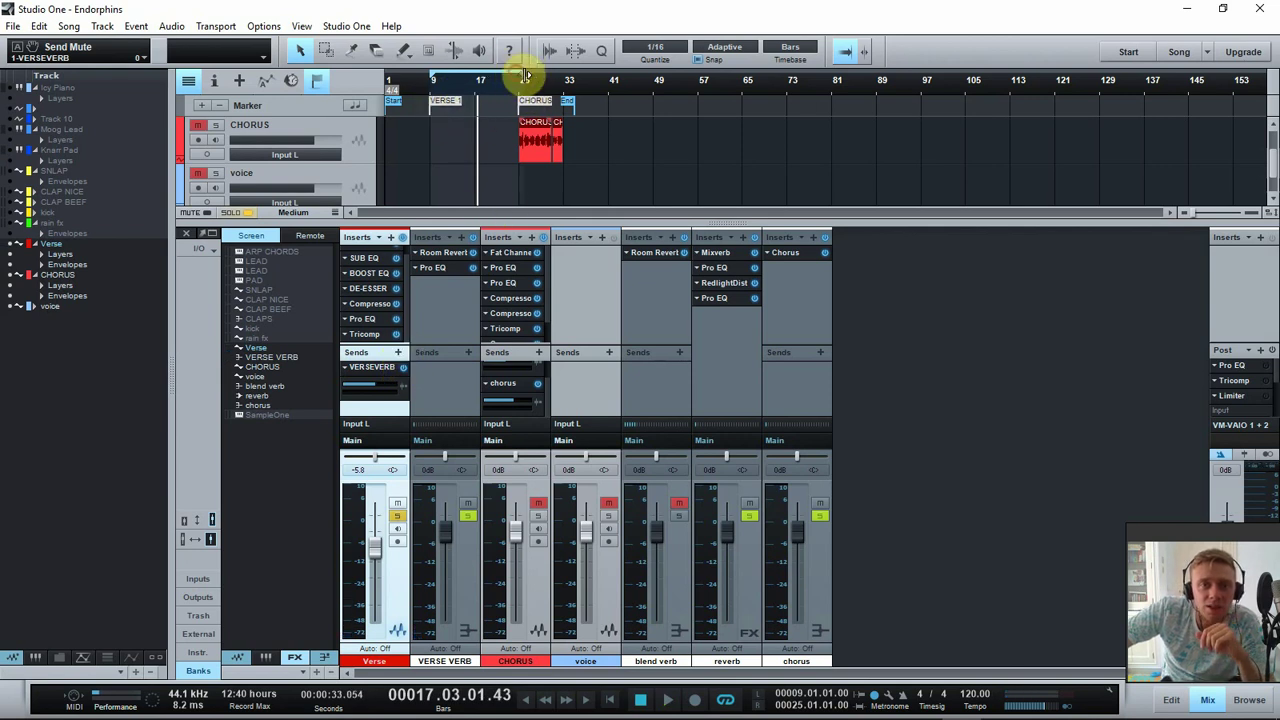
Move the loop range to the chorus, from bar 25 to bar 33.
left_click_drag(525, 75, 566, 75)
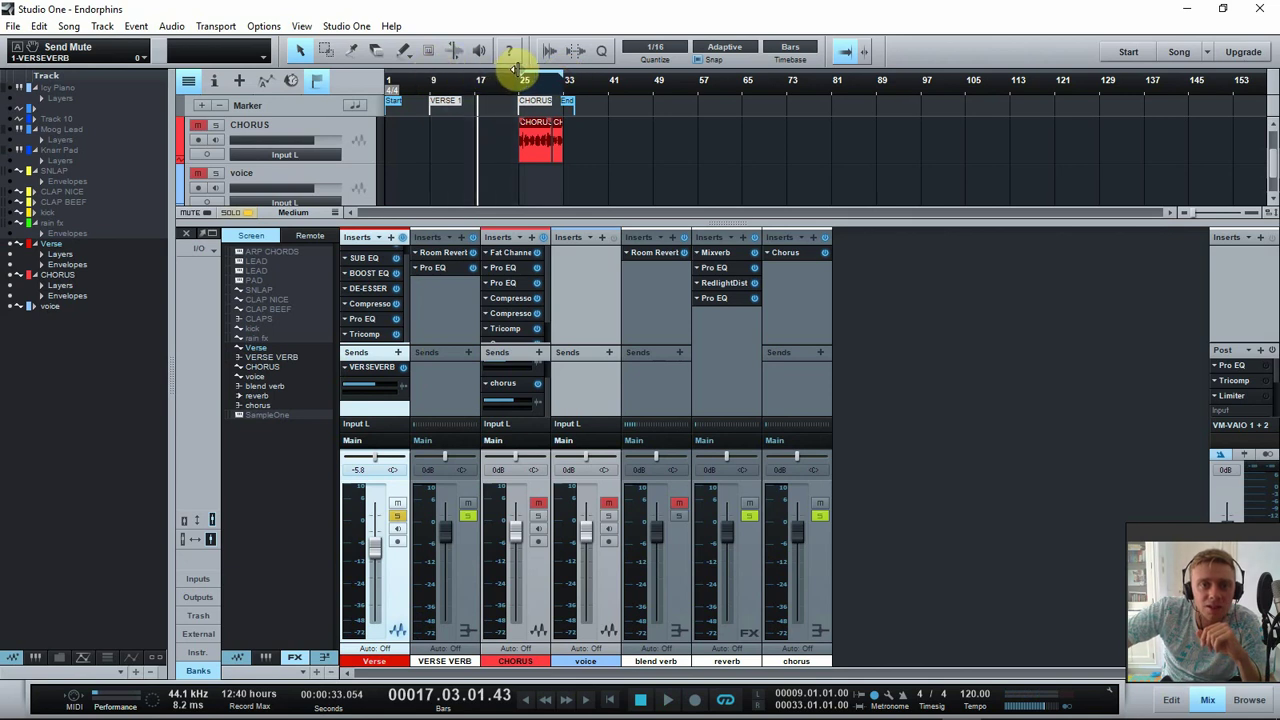
left_click_drag(515, 68, 521, 68)
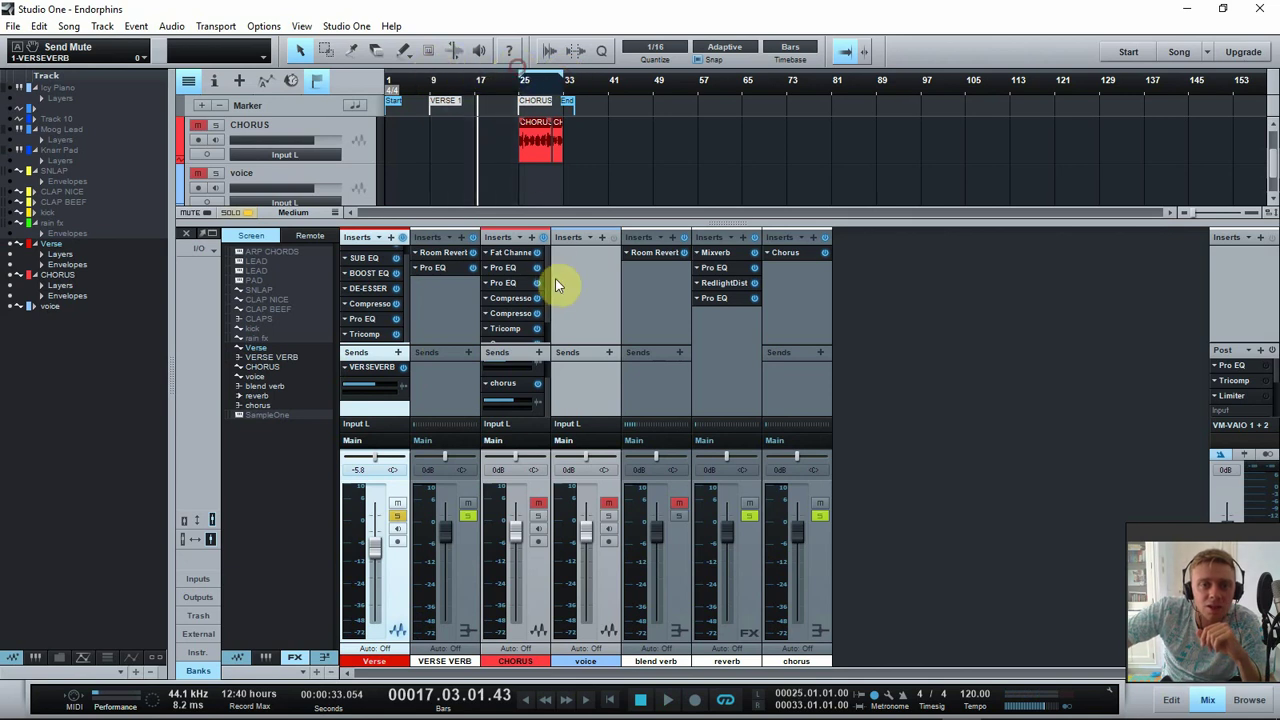
Look at the Verse channel's FX chain presets and its insert list.
left_click(379, 238)
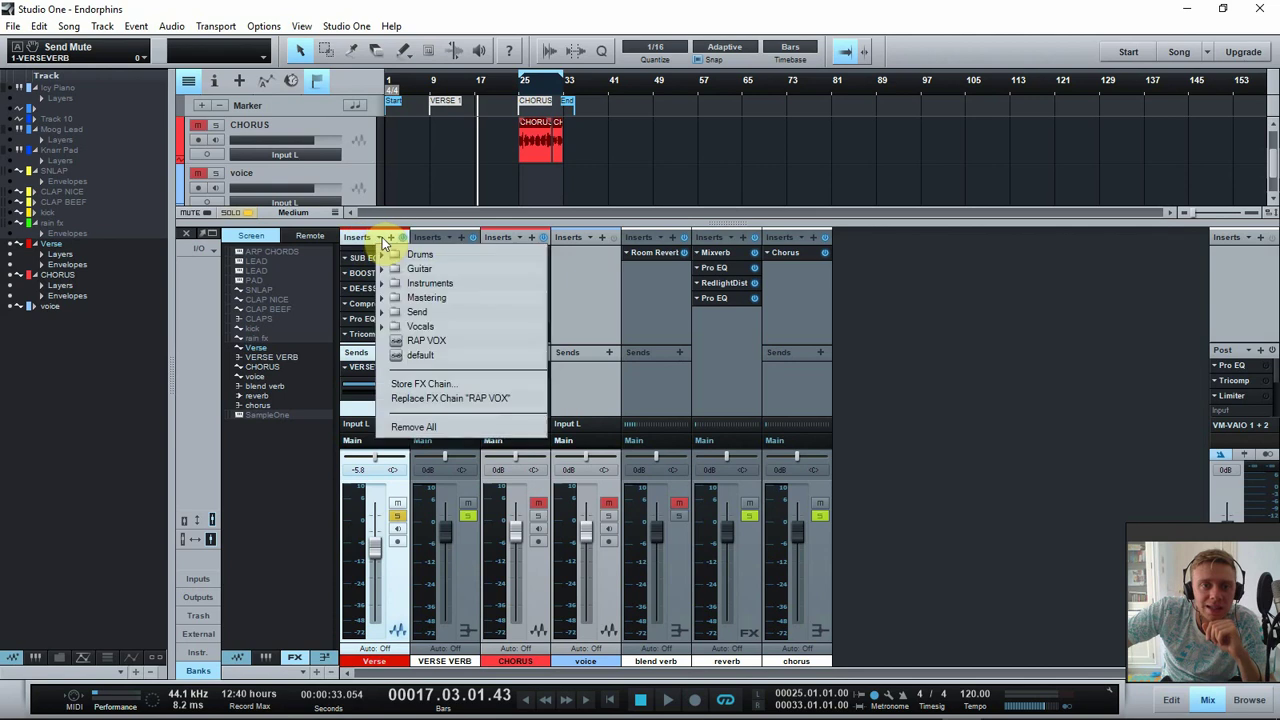
left_click(384, 235)
left_click(379, 238)
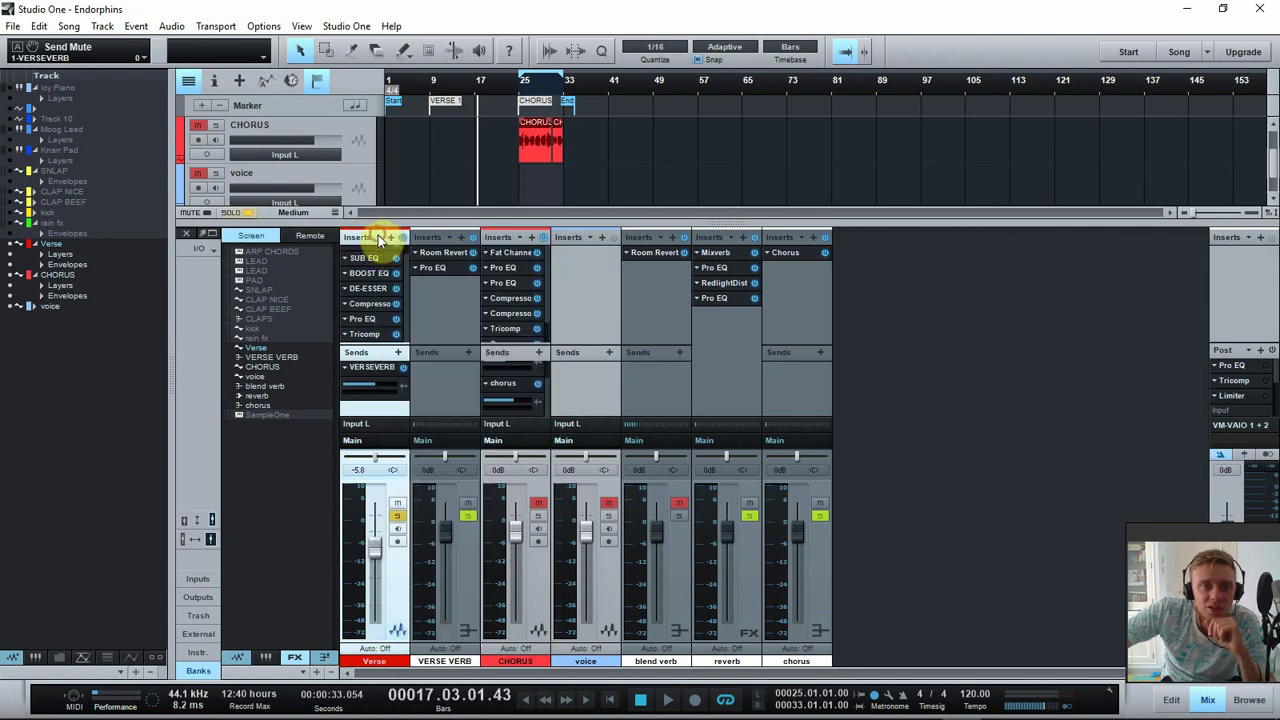
left_click_drag(407, 310, 407, 288)
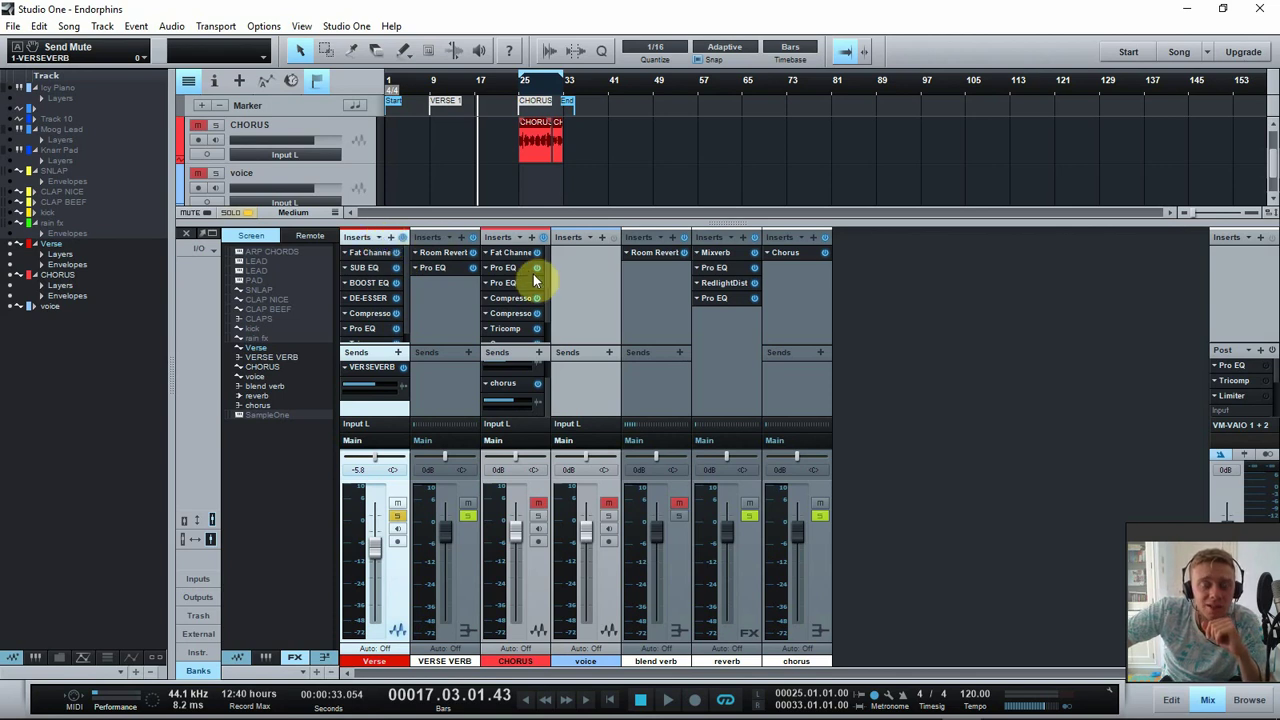
Look through the CHORUS channel's inserts and sends, and examine its Fat Channel settings before closing the window.
left_click_drag(548, 286, 553, 320)
left_click(552, 294)
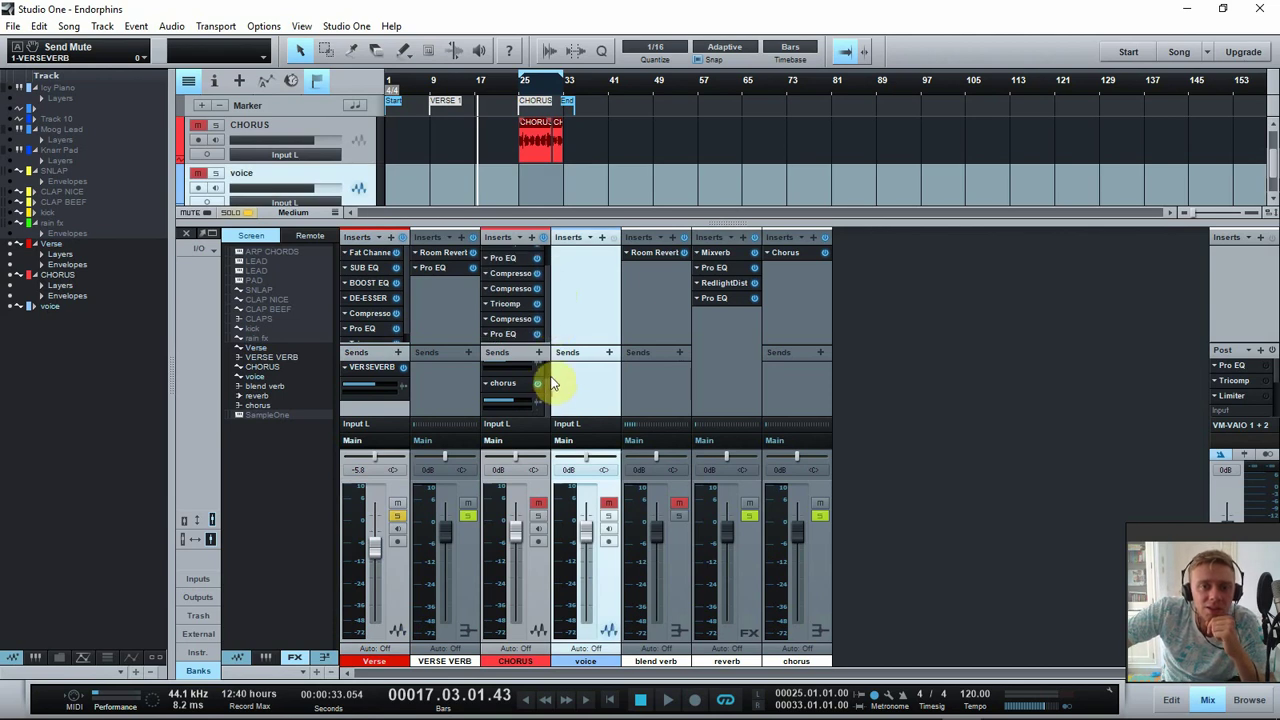
scroll(550, 369, "up", 1)
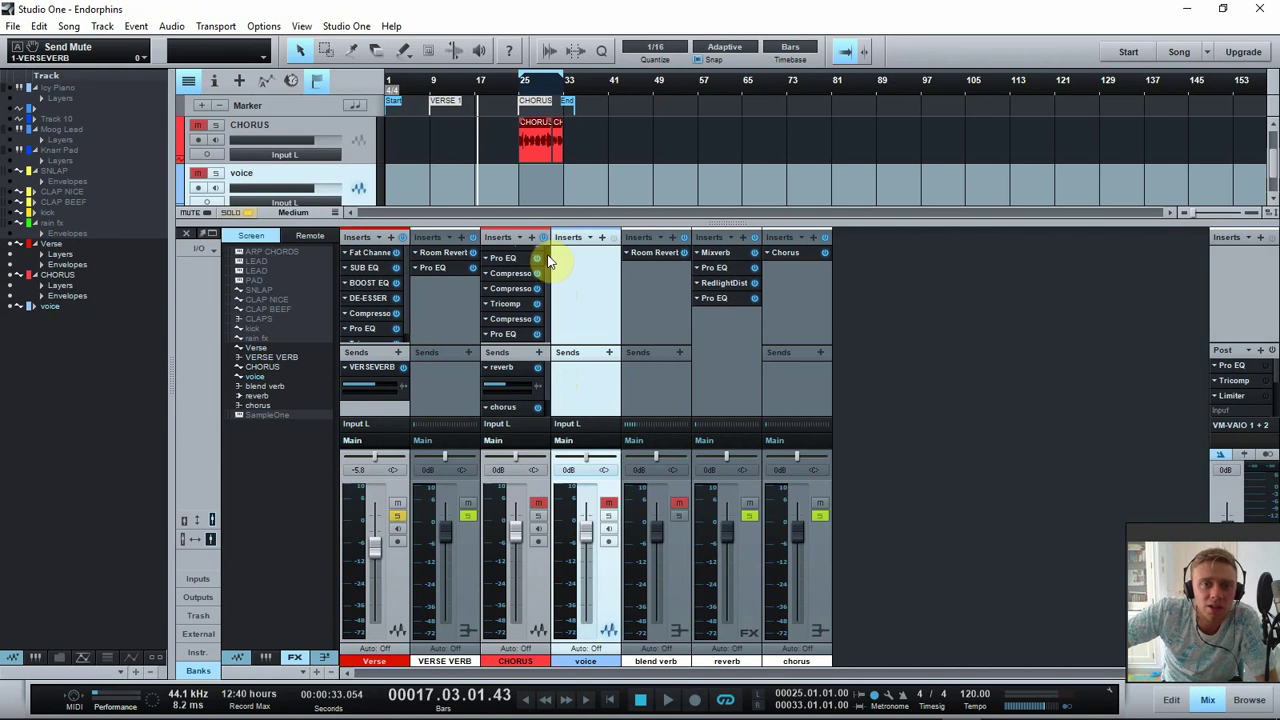
scroll(548, 262, "up", 2)
left_click(514, 260)
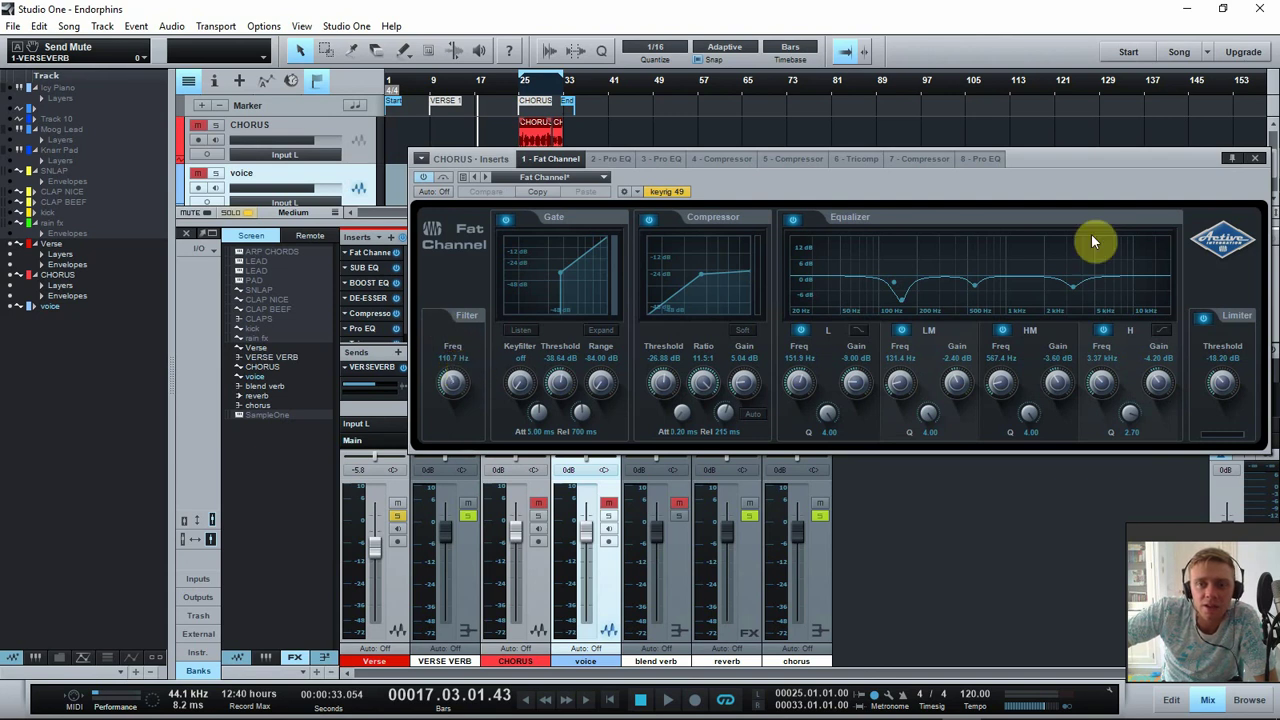
left_click(1255, 159)
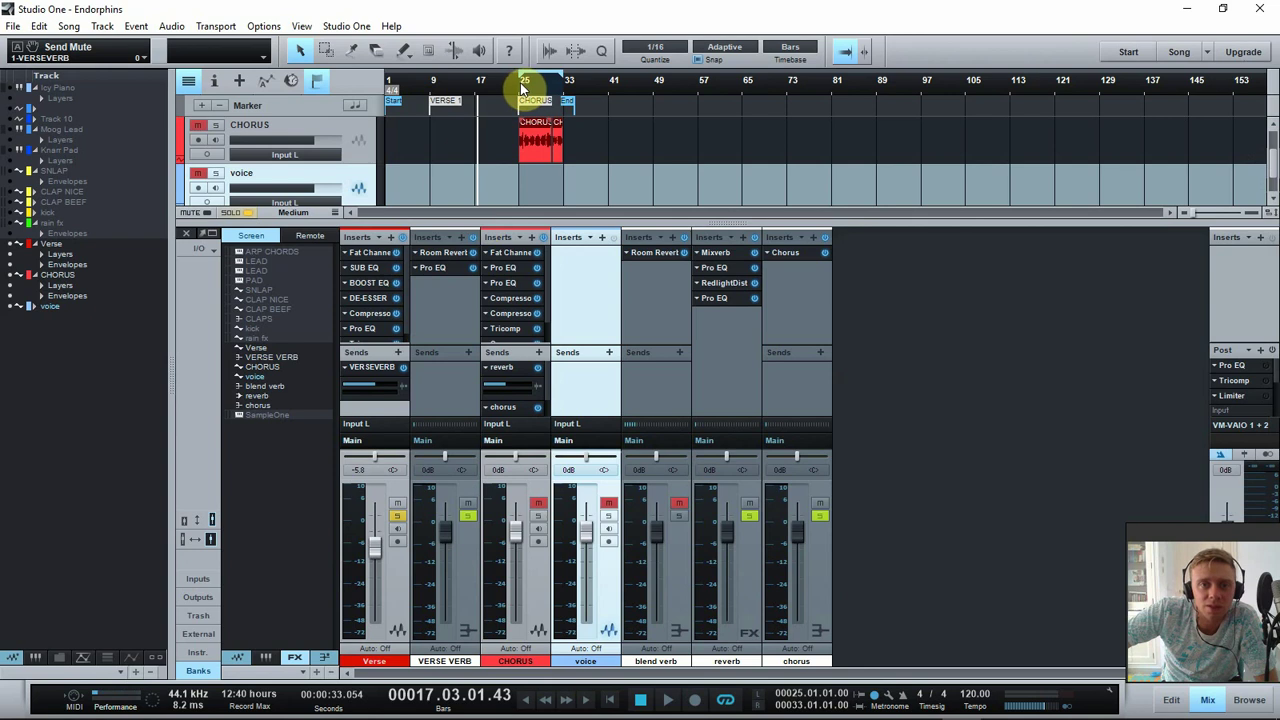
Play the song from bar 25 and solo the CHORUS channel.
key("space")
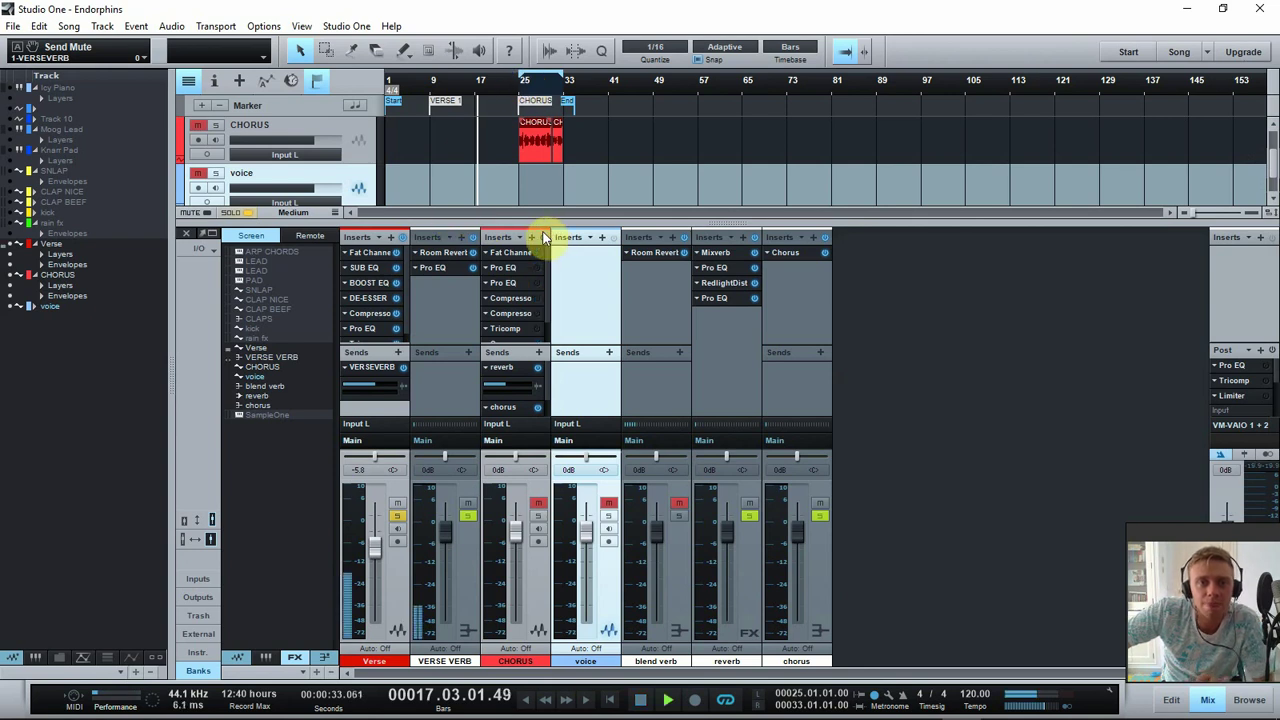
left_click(521, 80)
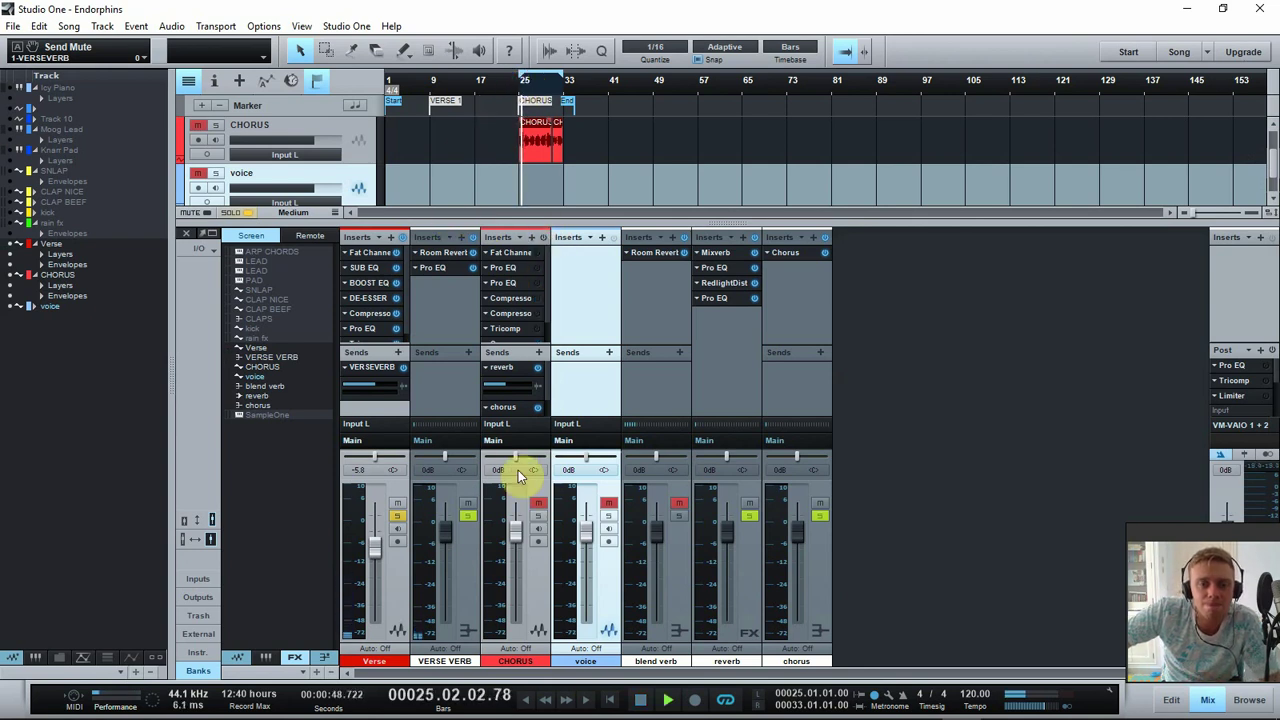
left_click(538, 516)
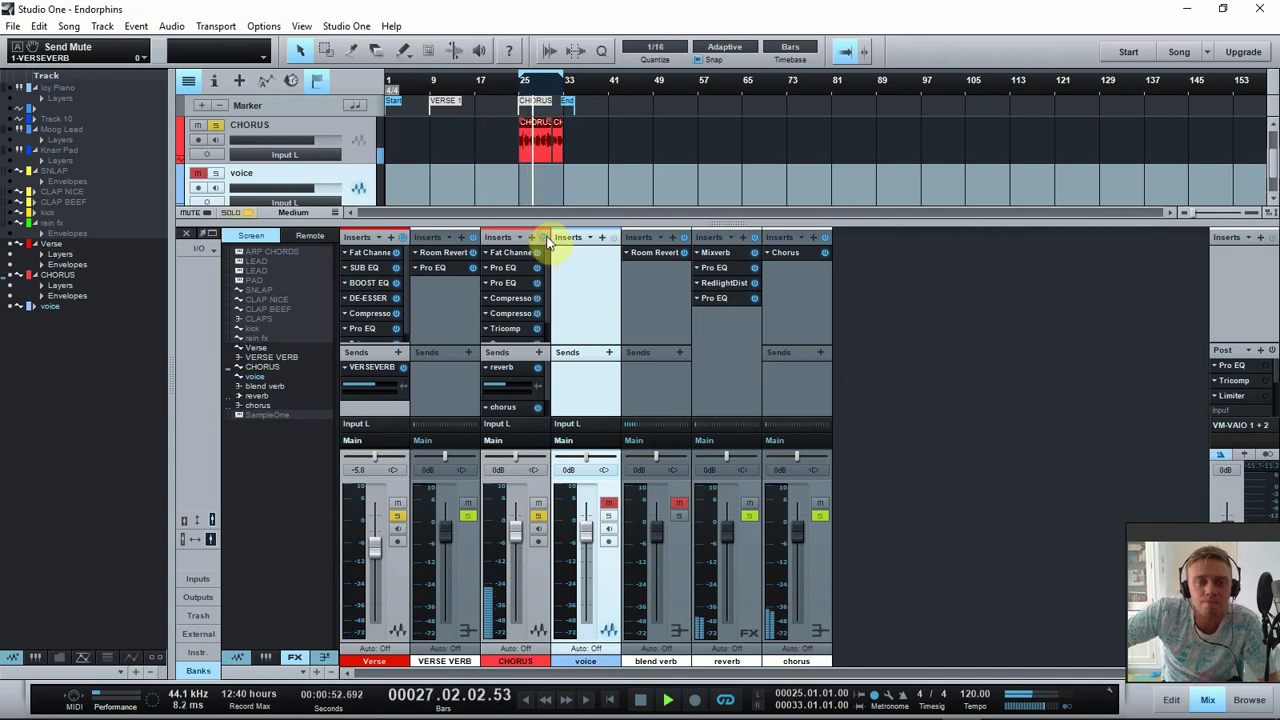
Toggle the CHORUS channel's reverb and chorus sends and its insert chain during playback to compare the sound, then stop.
left_click(538, 369)
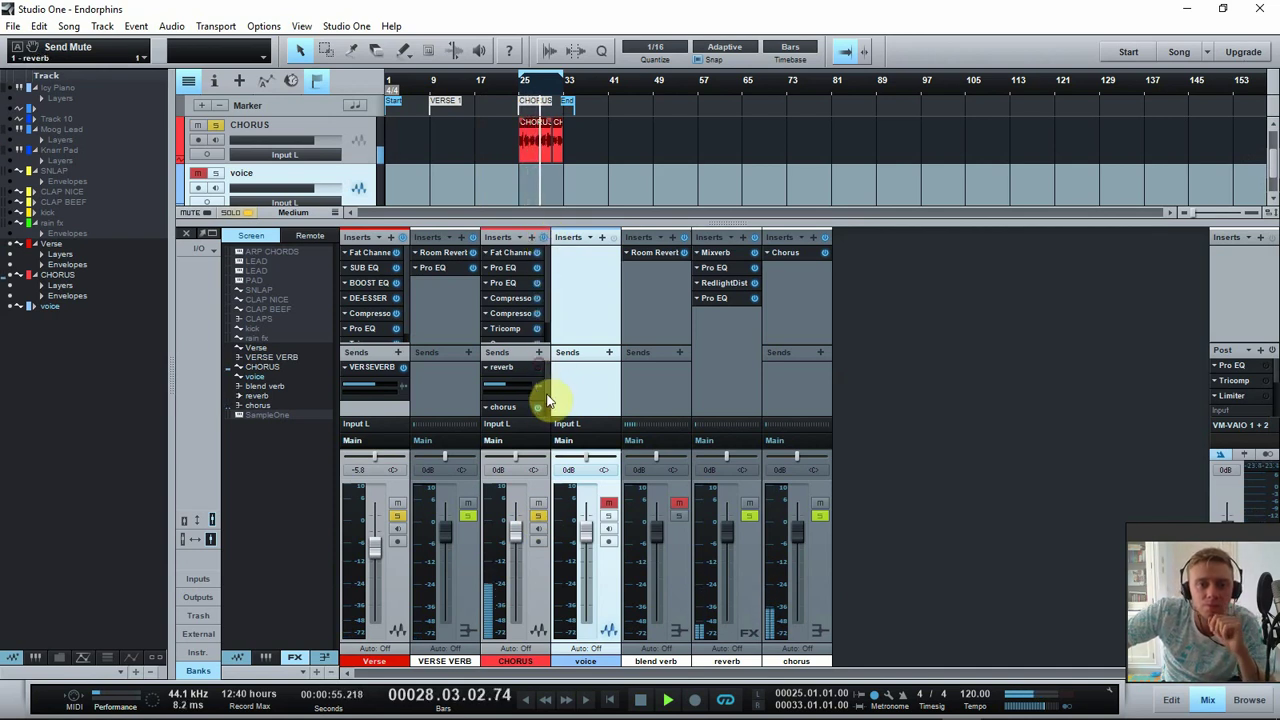
left_click(544, 237)
left_click(544, 237)
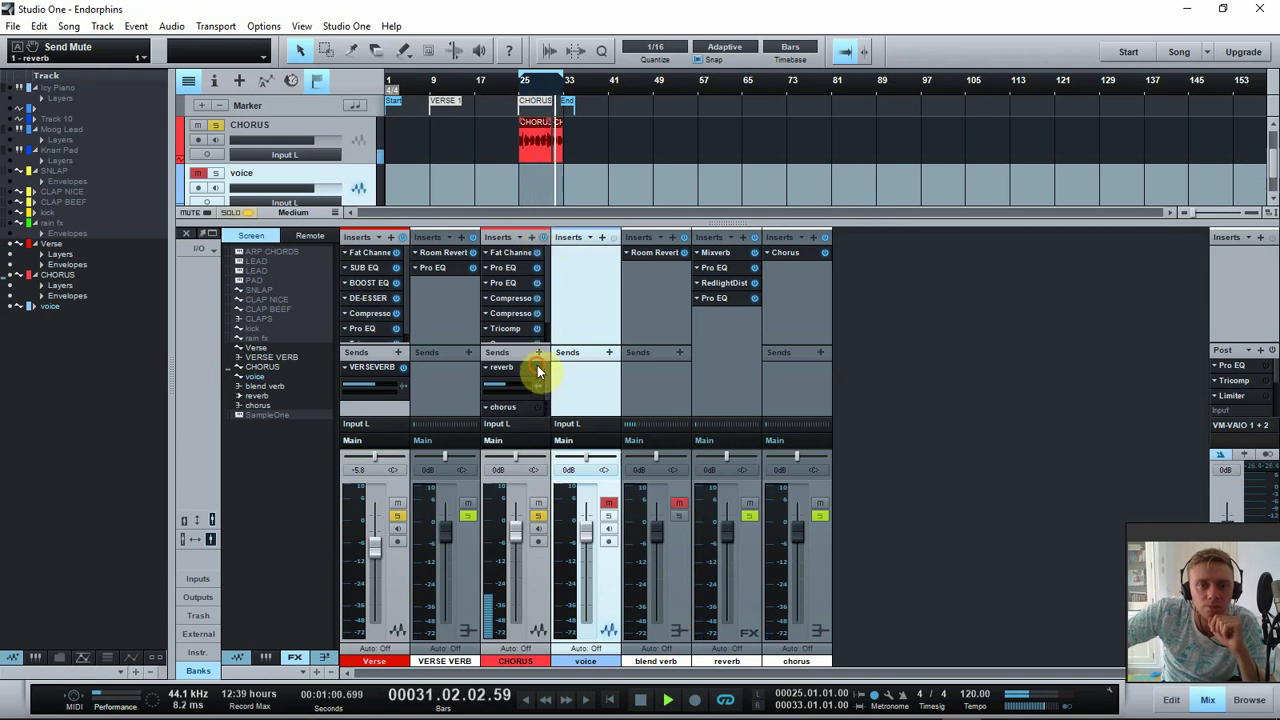
left_click(539, 407)
key("space")
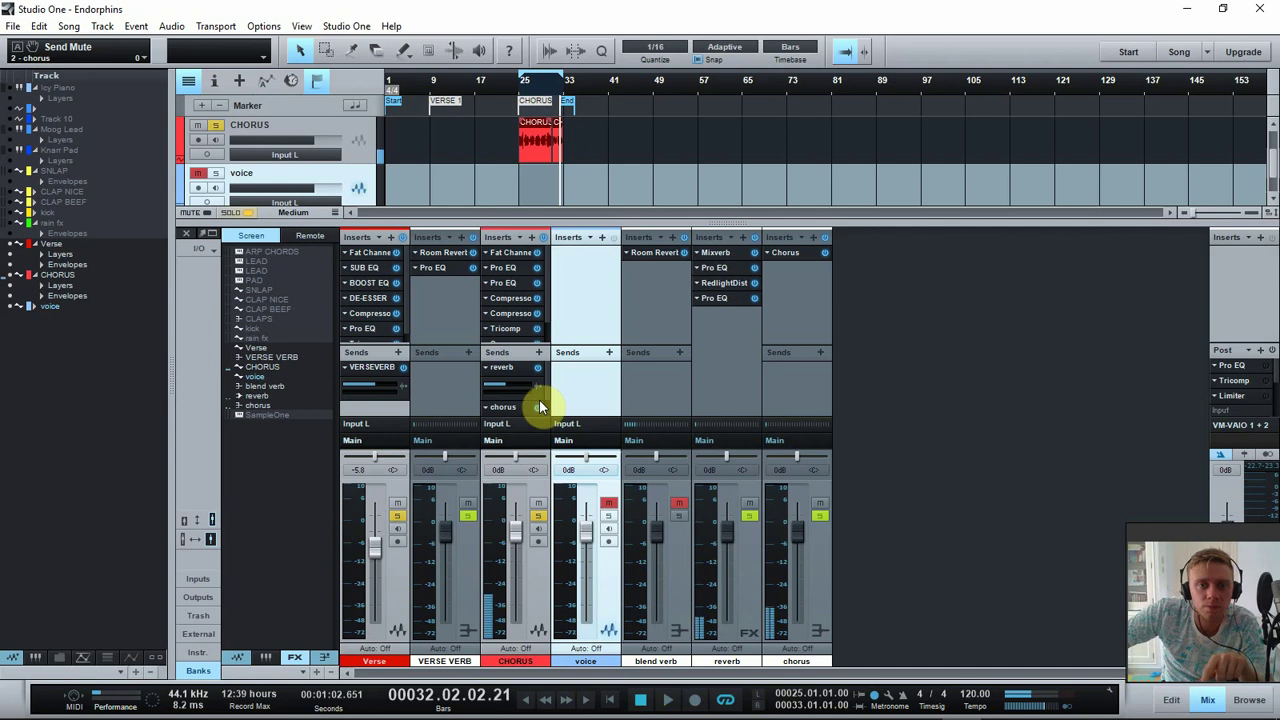
Examine the reverb send's effect chain on the CHORUS channel: Mixverb, both Pro EQs and RedlightDist.
left_click(520, 86)
scroll(548, 315, "down", 2)
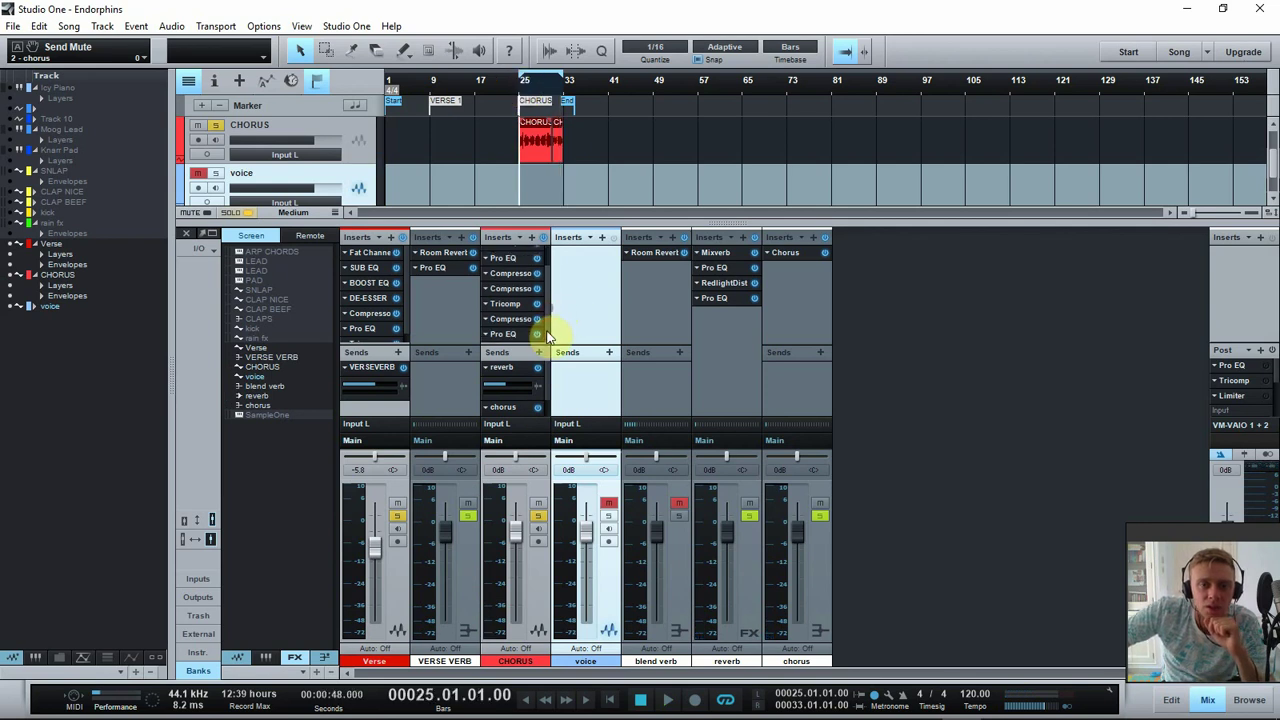
left_click(516, 369)
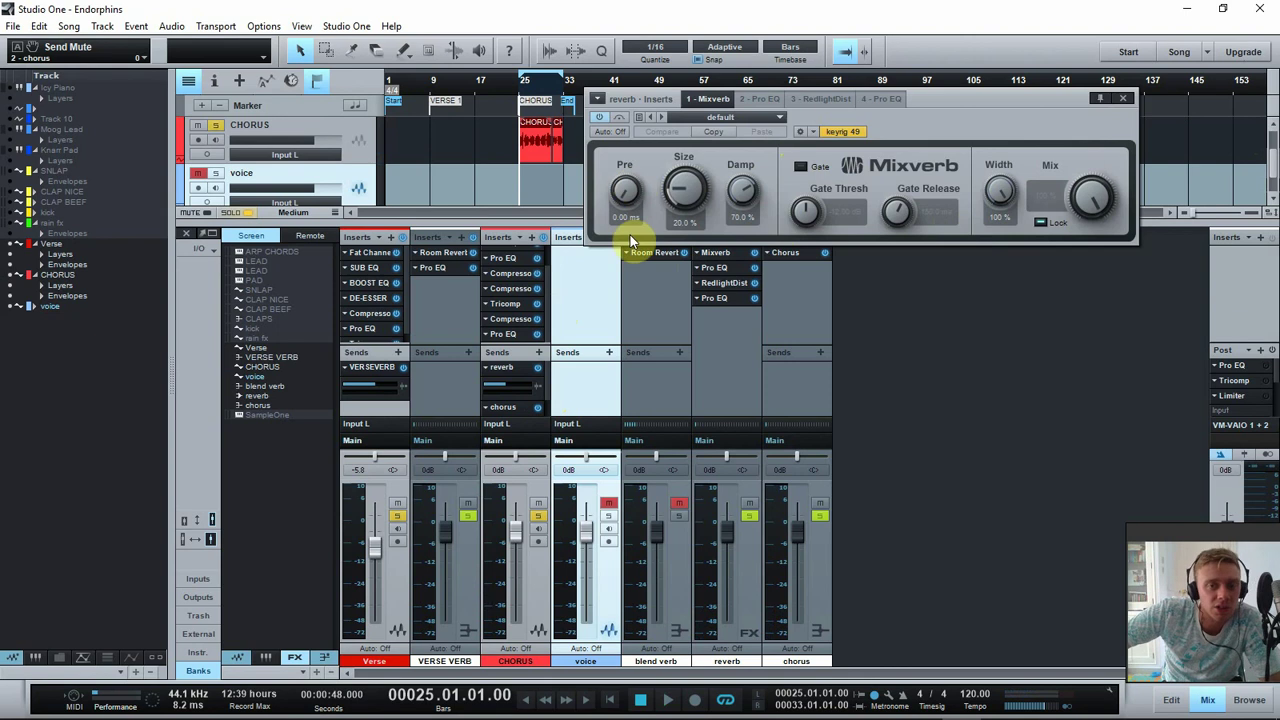
left_click(764, 102)
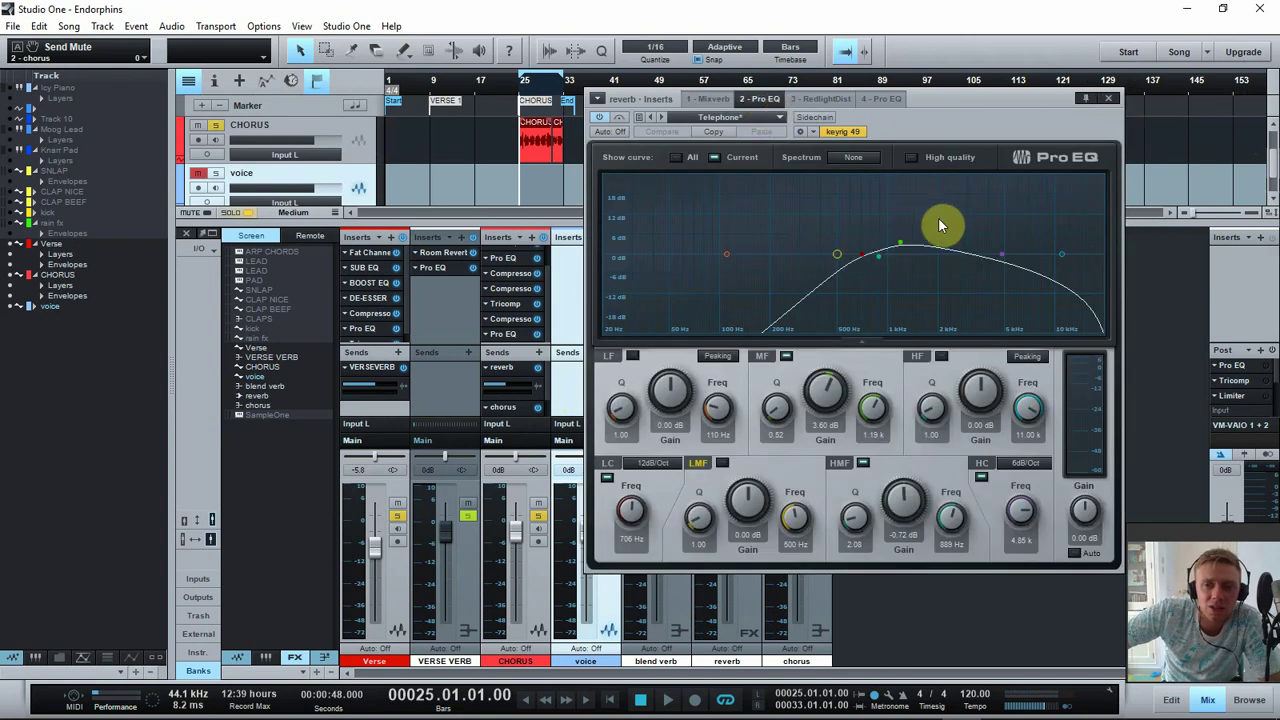
left_click(800, 99)
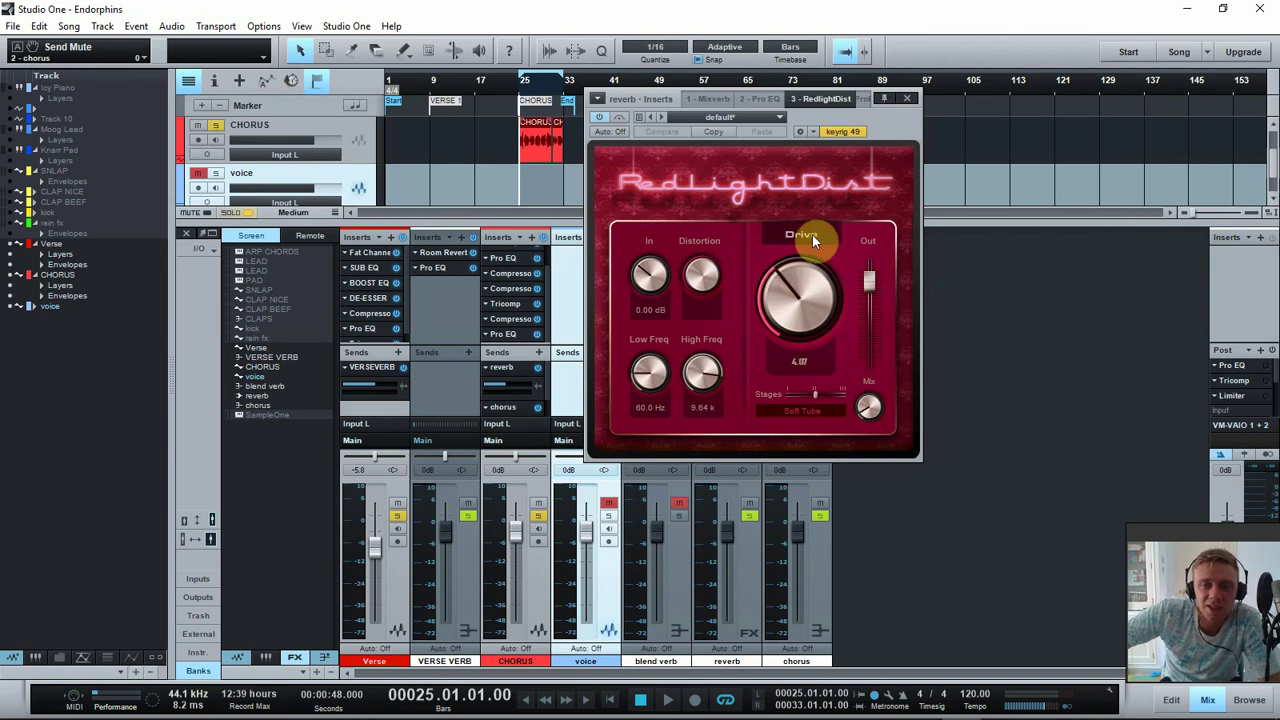
left_click(814, 100)
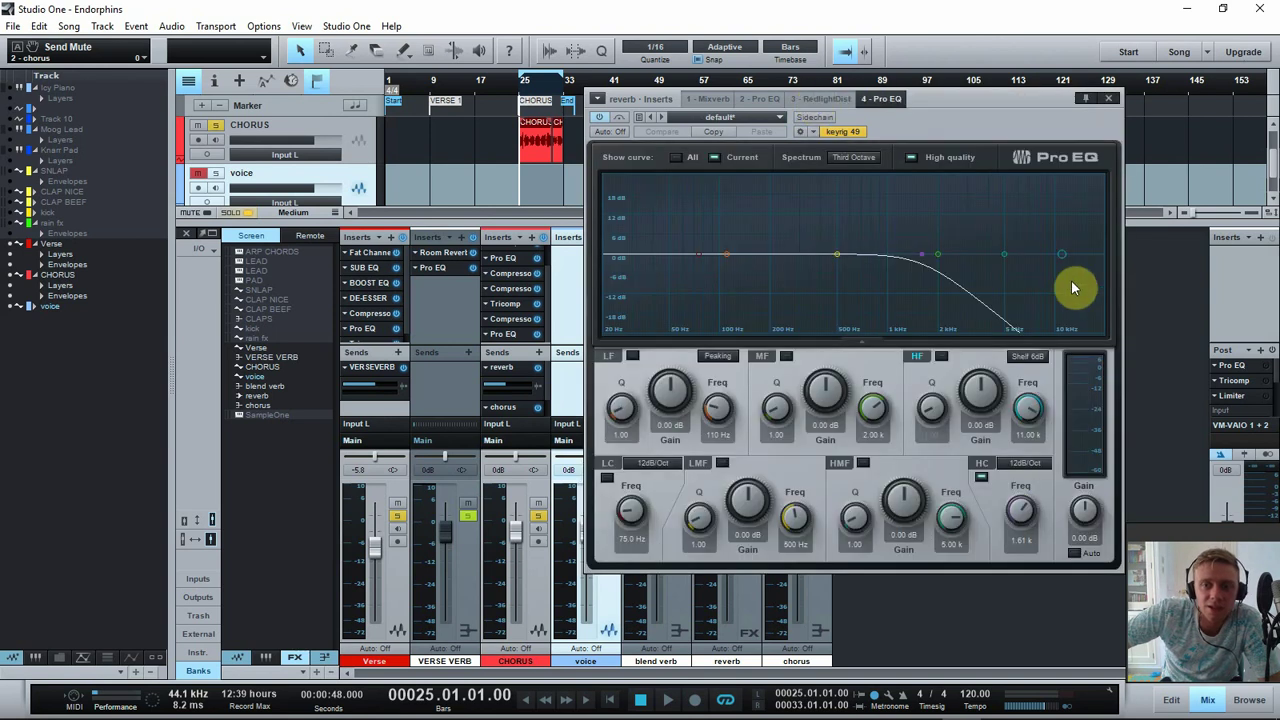
left_click(1108, 98)
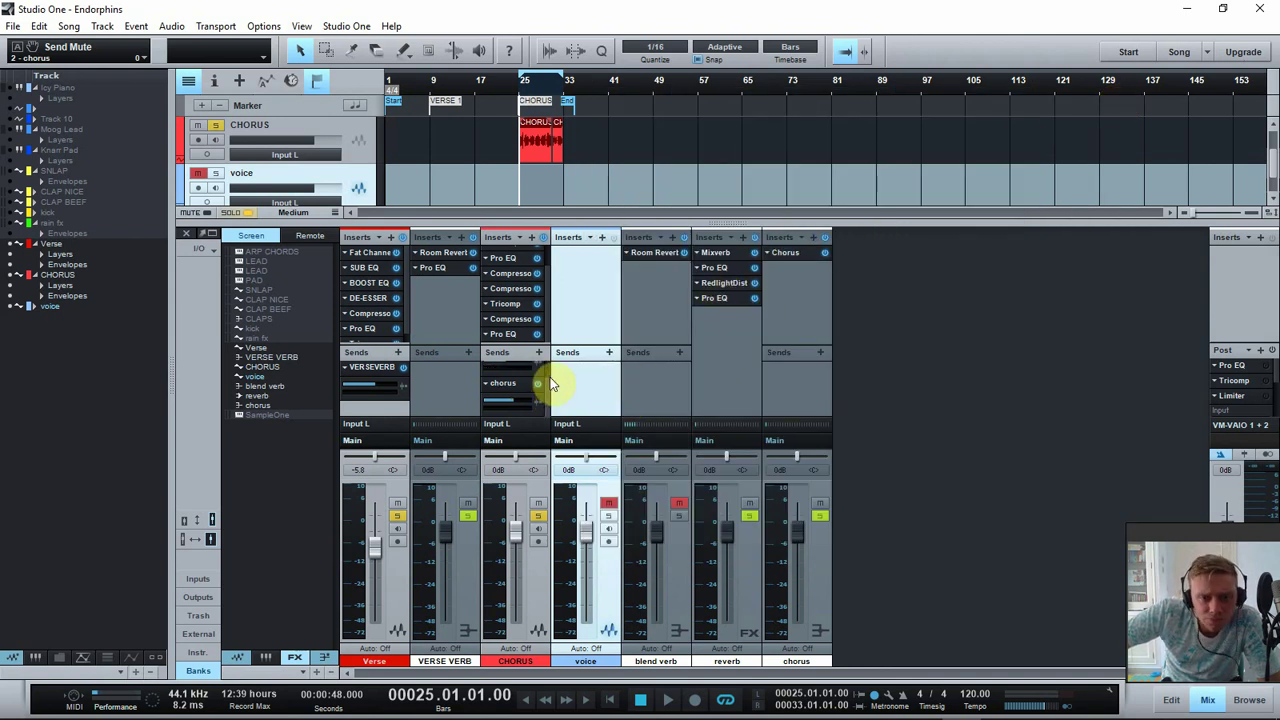
Recheck the Mixverb settings and play from bar 25 to compare the CHORUS channel with and without its reverb send.
left_click(525, 366)
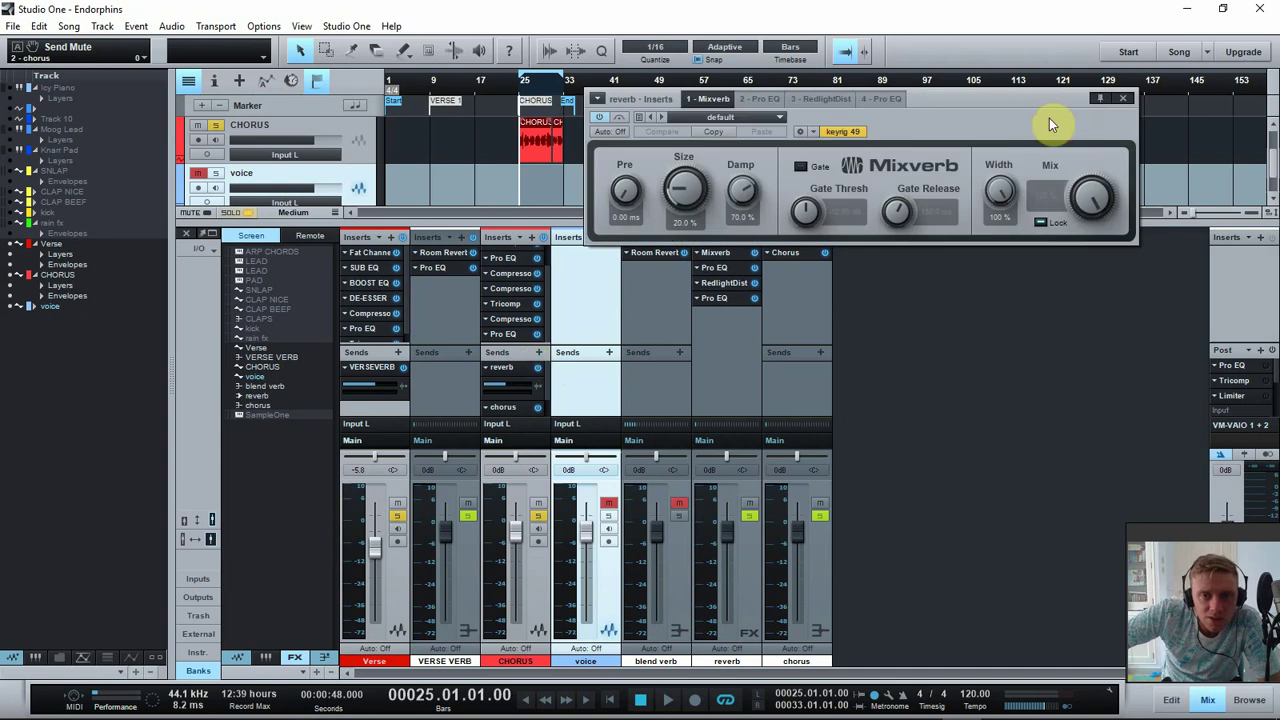
left_click(1123, 98)
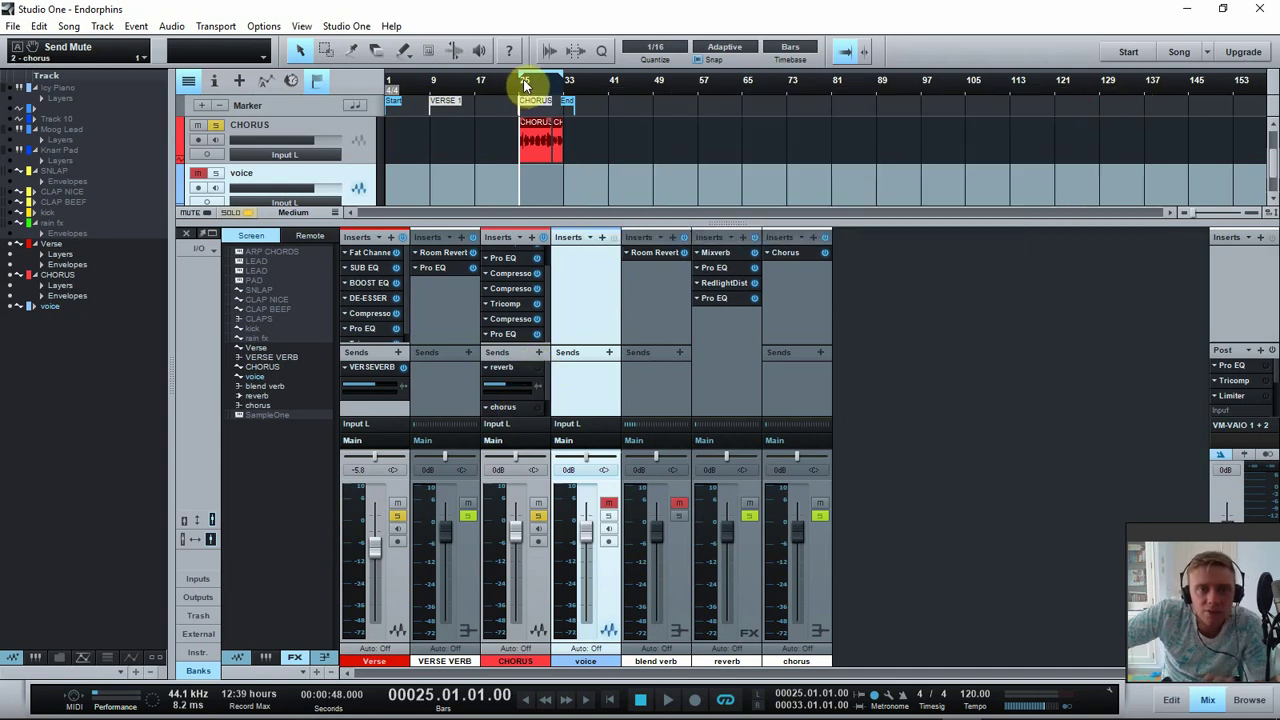
key("space")
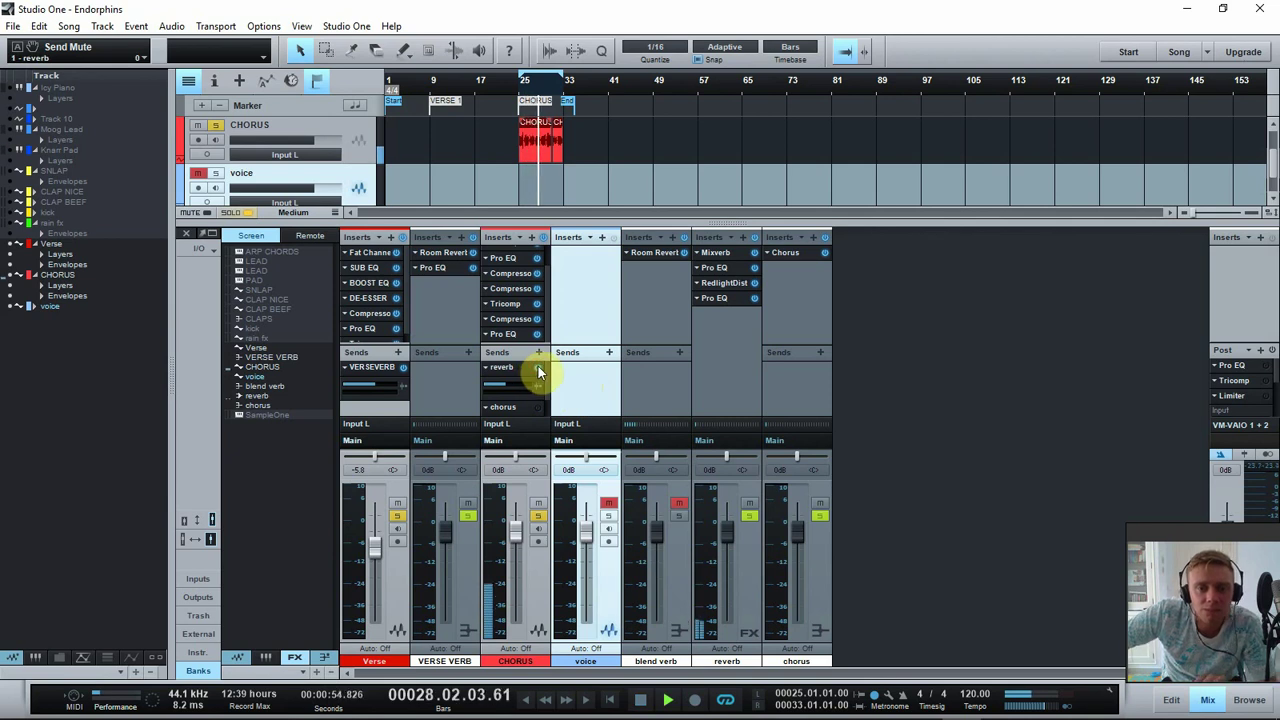
key("space")
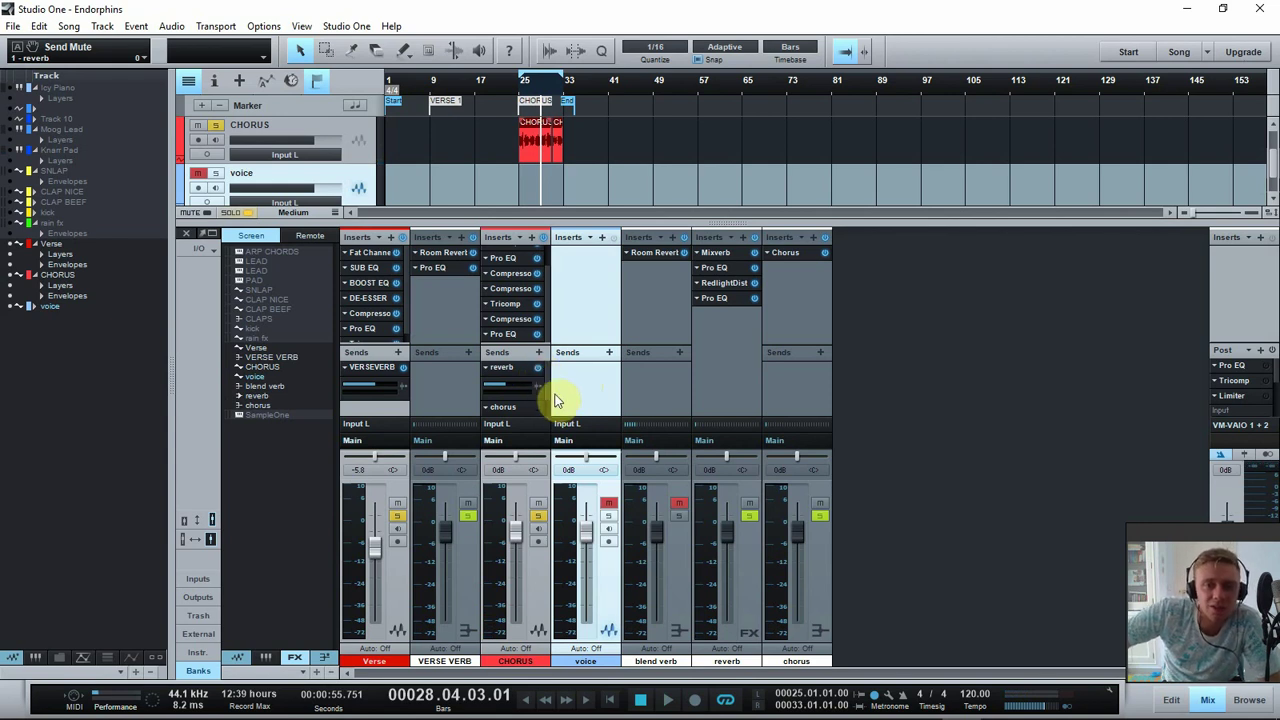
View the chorus send's Chorus effect settings and compare the CHORUS channel with and without that send while playing from bar 25.
scroll(534, 382, "down", 1)
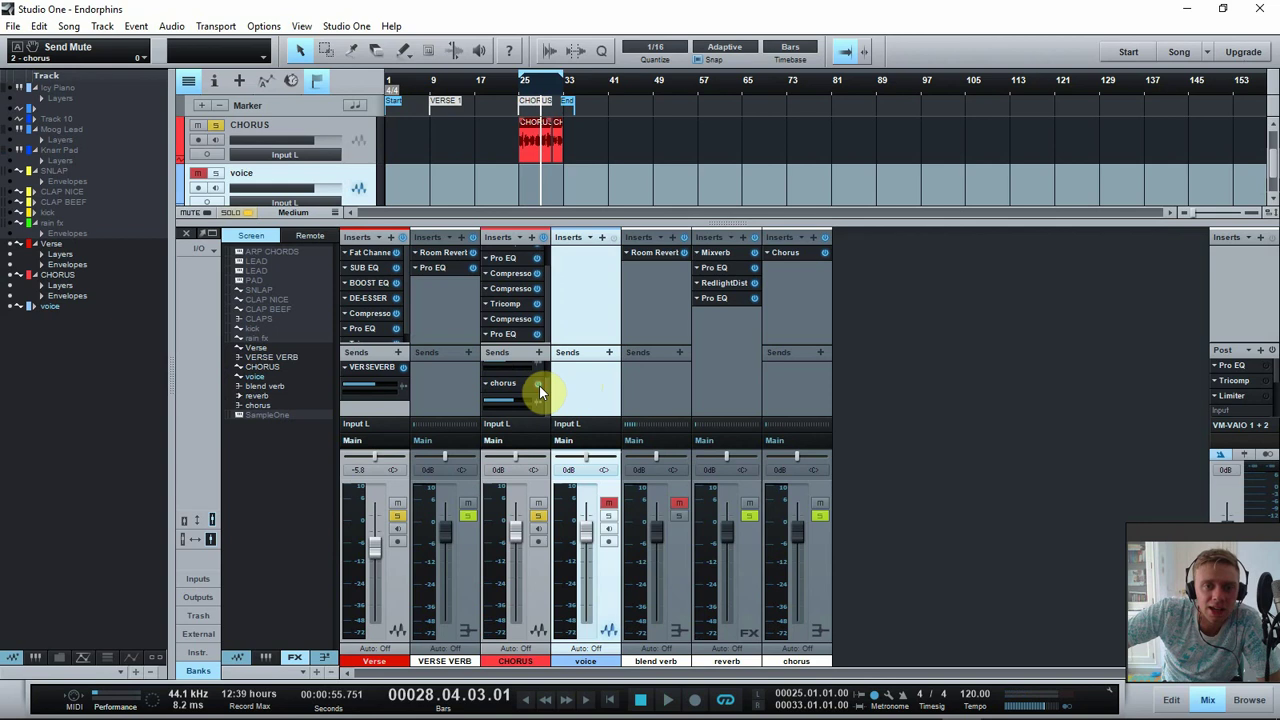
double_click(522, 384)
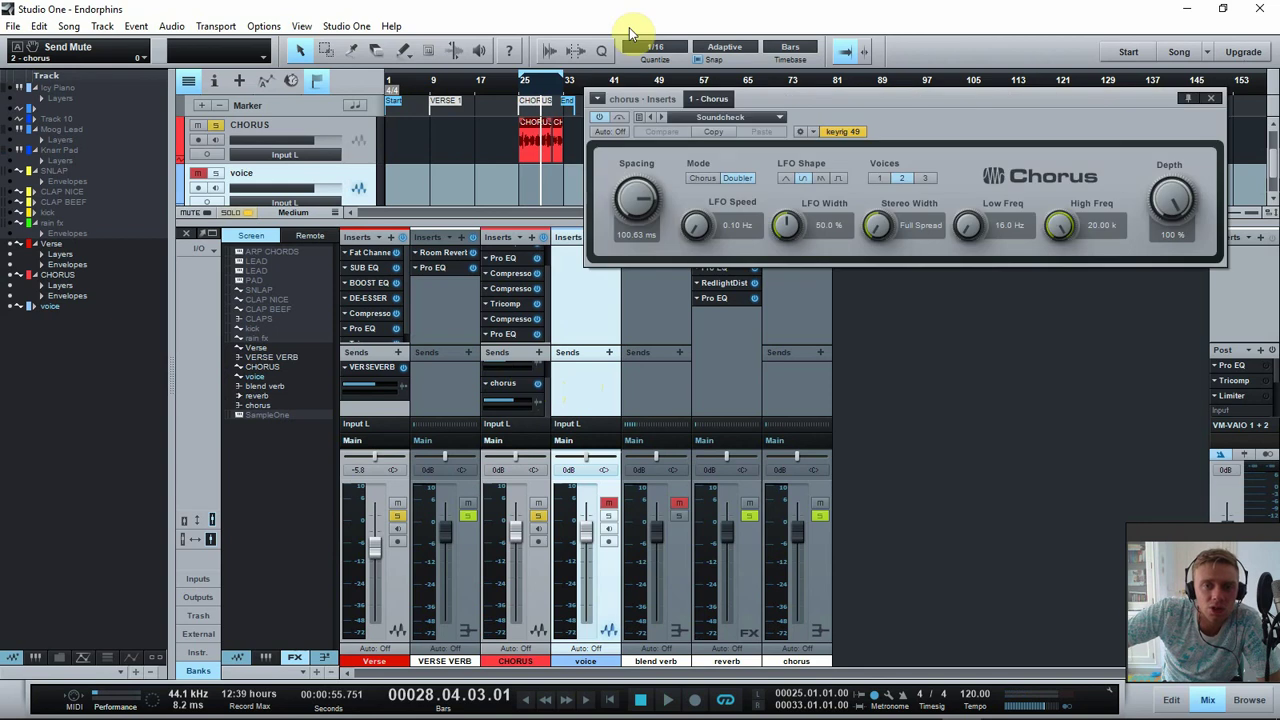
left_click(527, 96)
key("space")
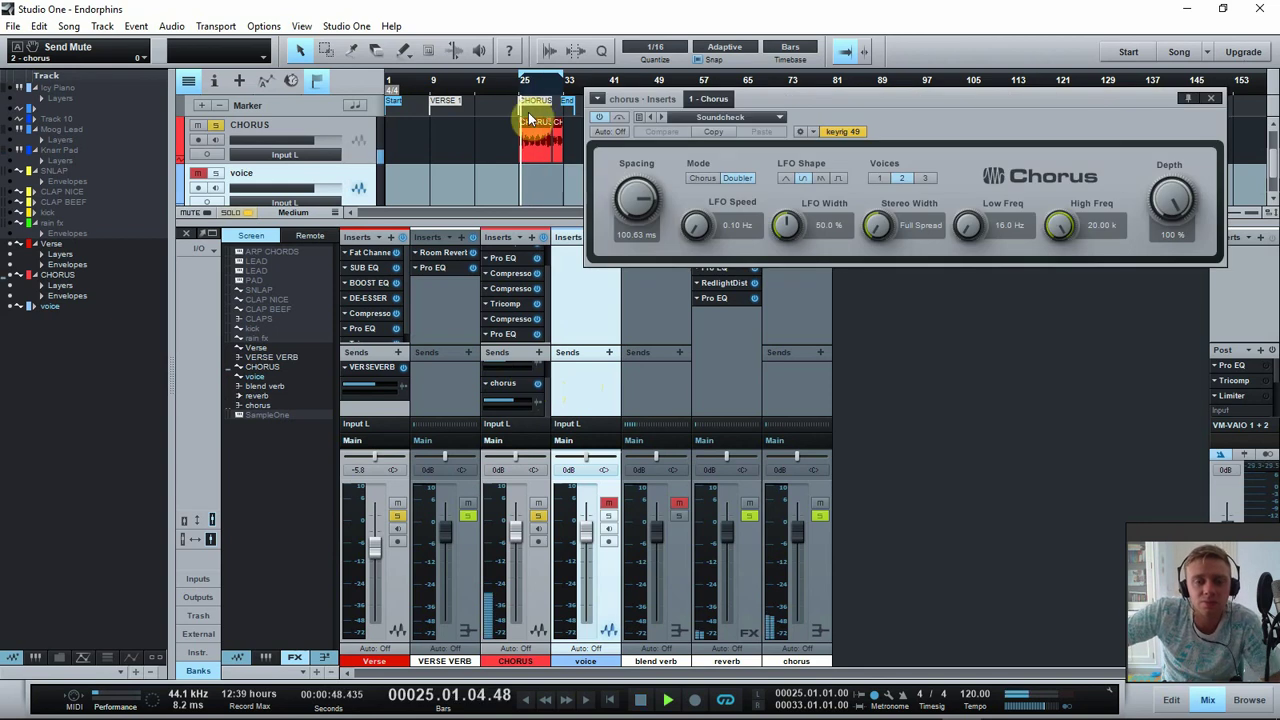
left_click(538, 386)
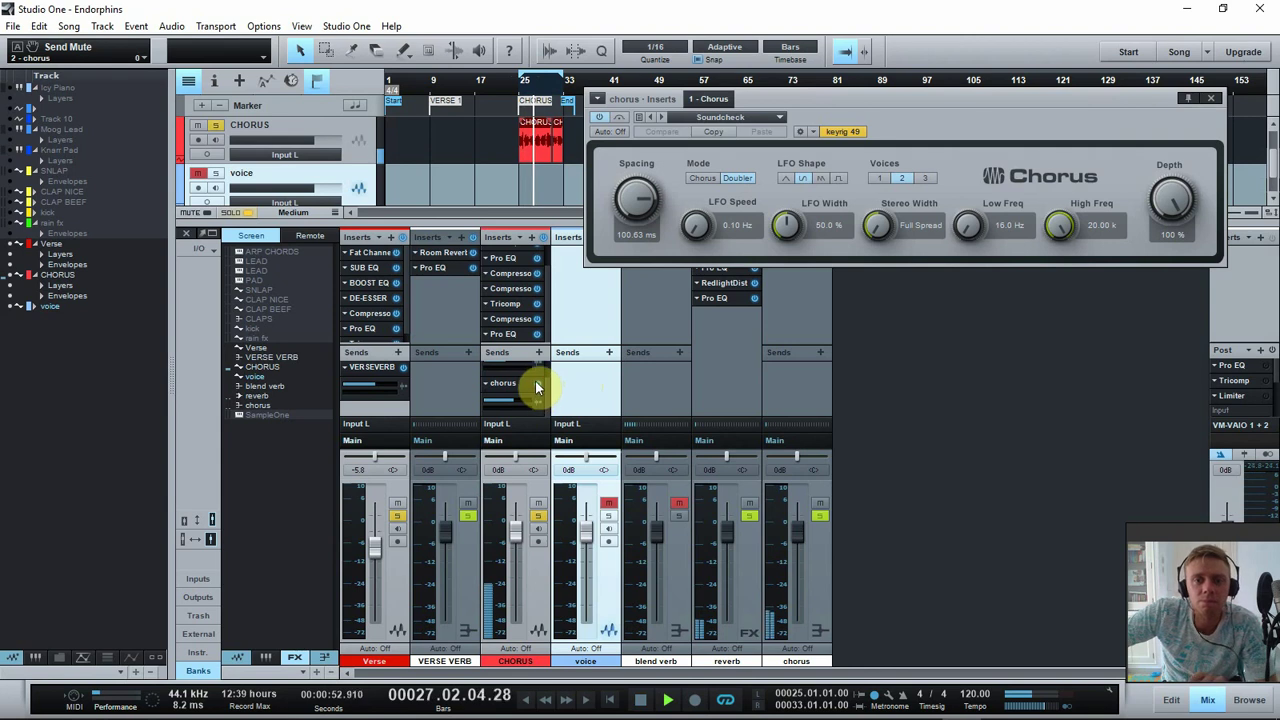
left_click(537, 386)
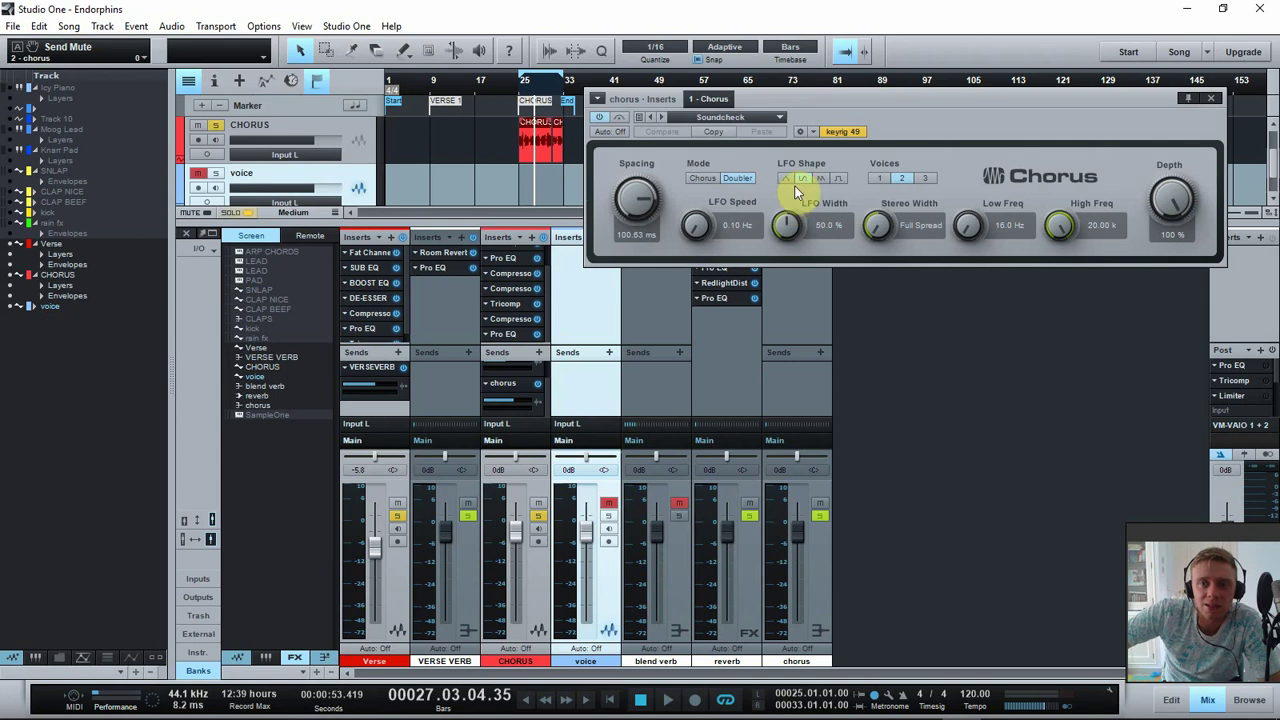
left_click(1211, 100)
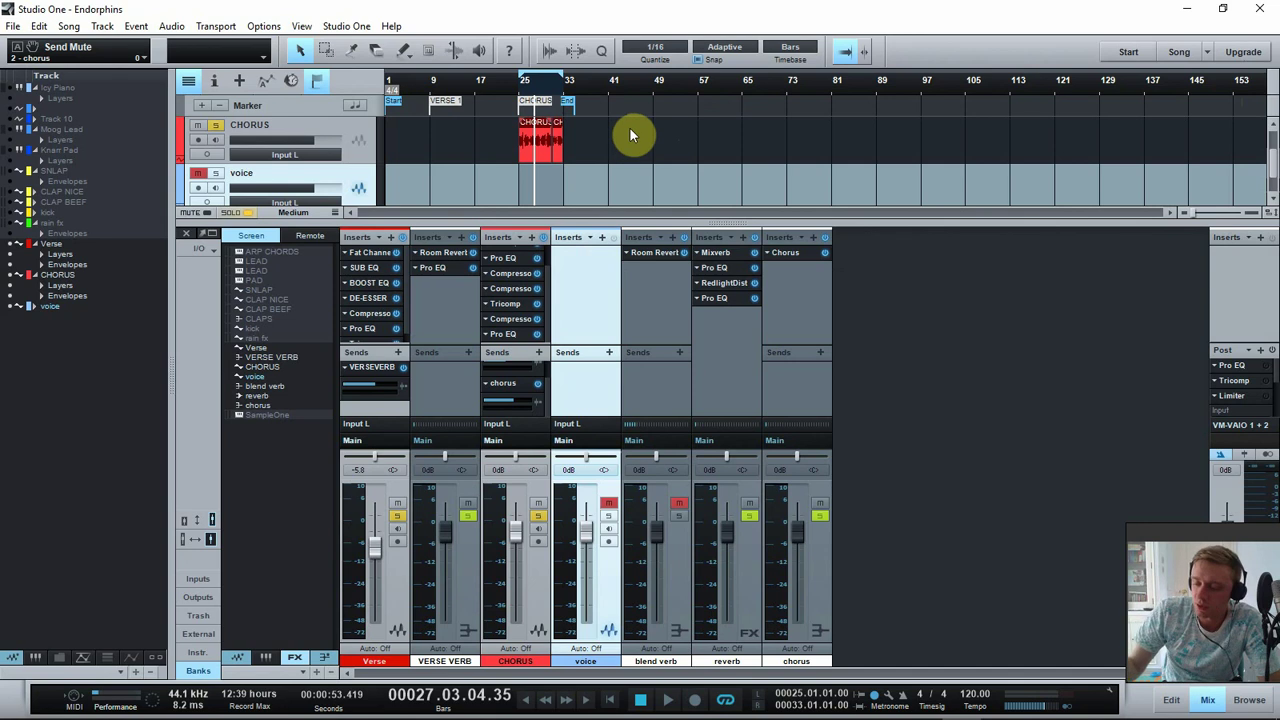
Return to the song start and examine each Verse insert from Fat Channel through the EQs, de-esser and Compressor to Tricomp.
key("comma")
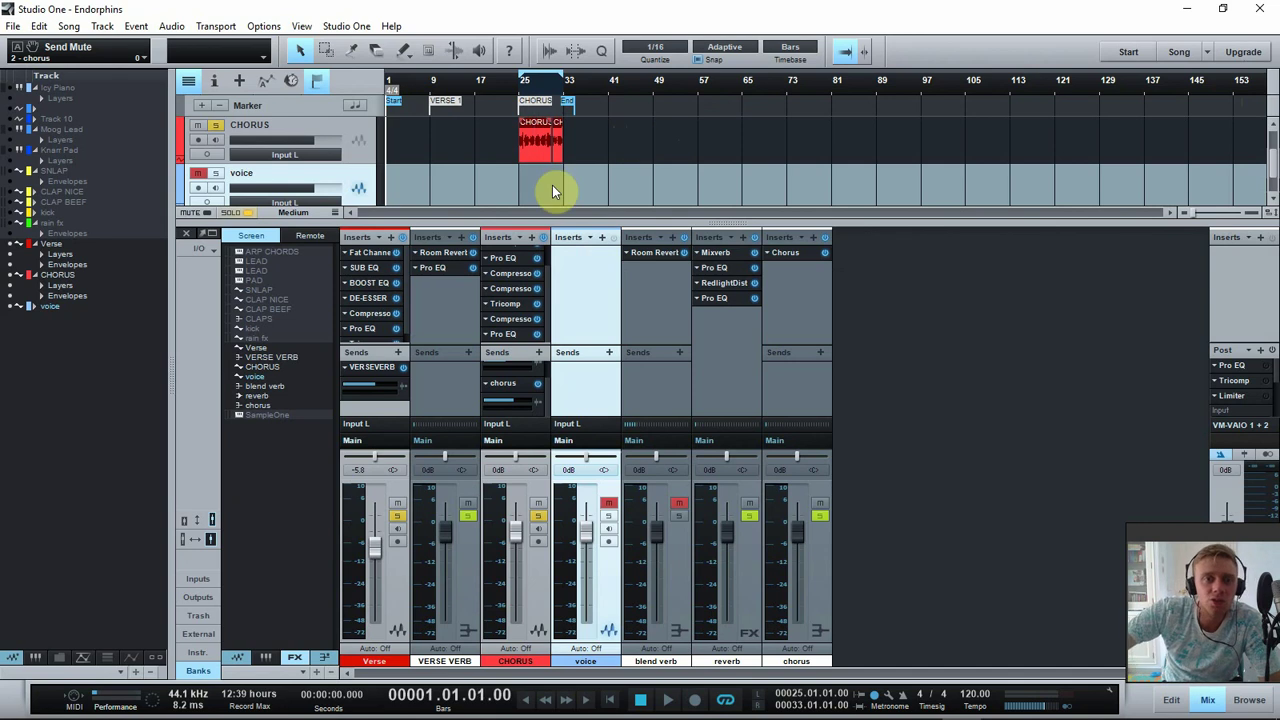
left_click(369, 251)
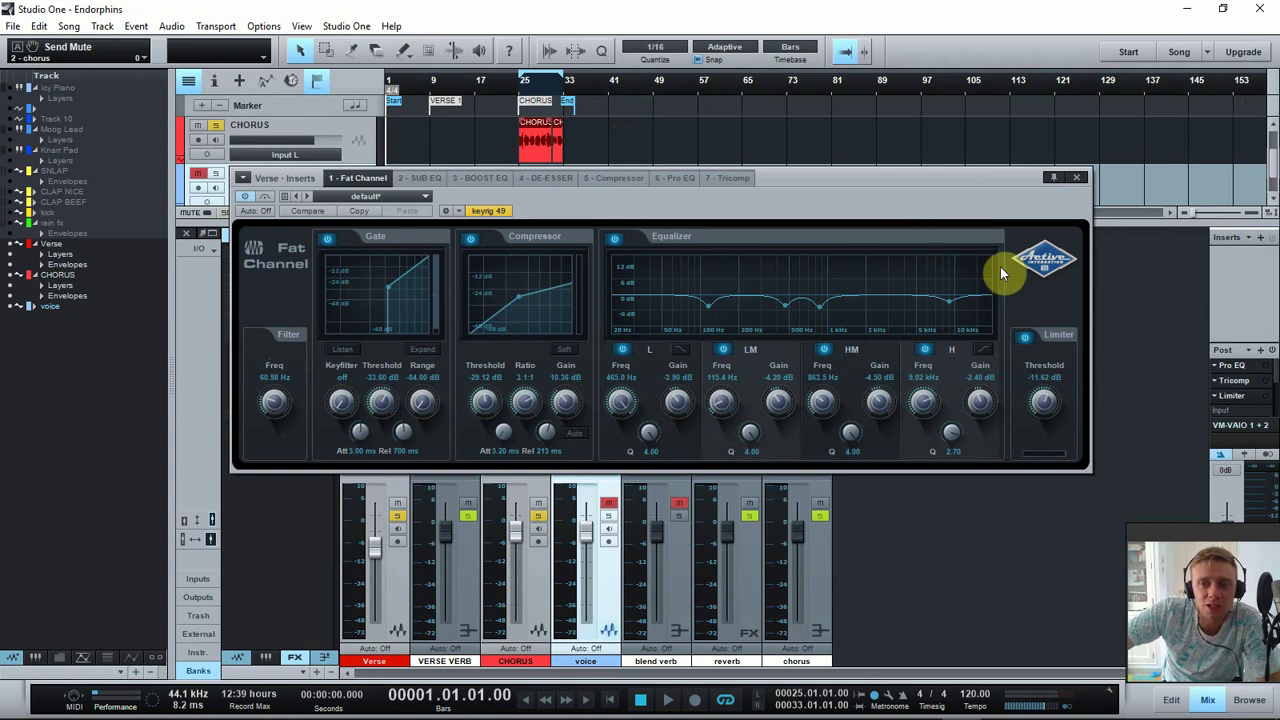
left_click(427, 178)
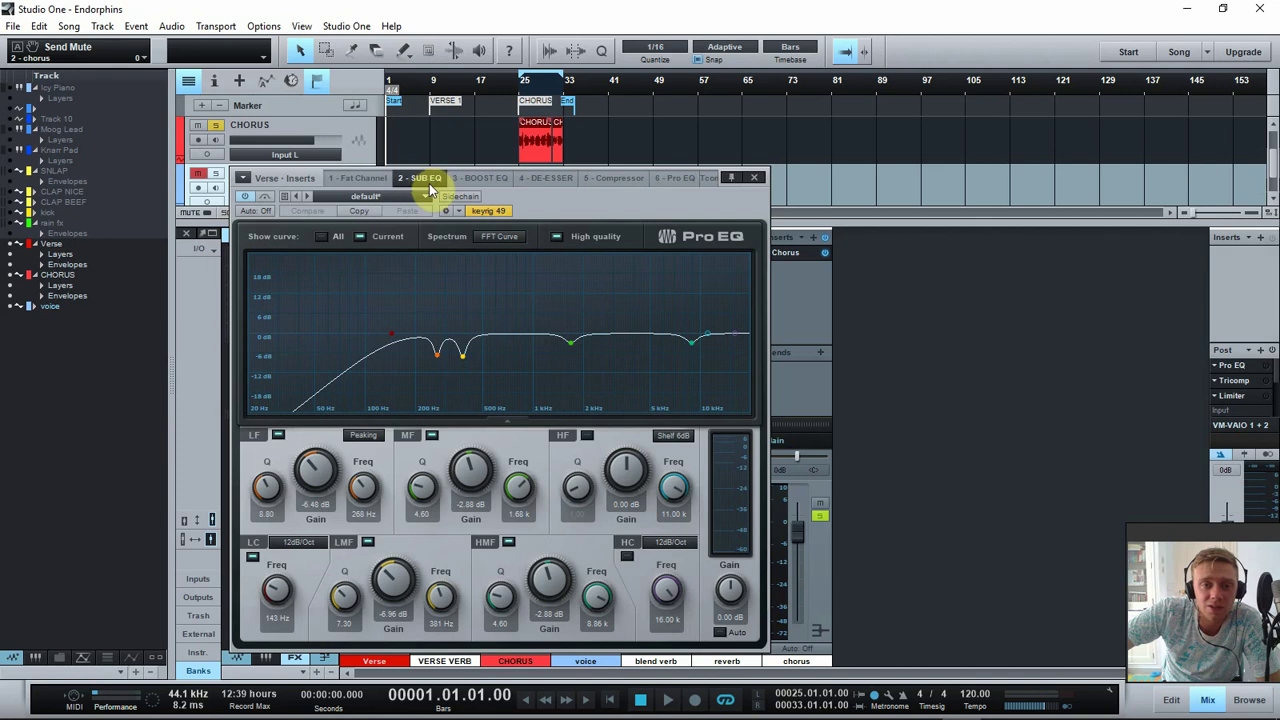
scroll(427, 176, "up", 1)
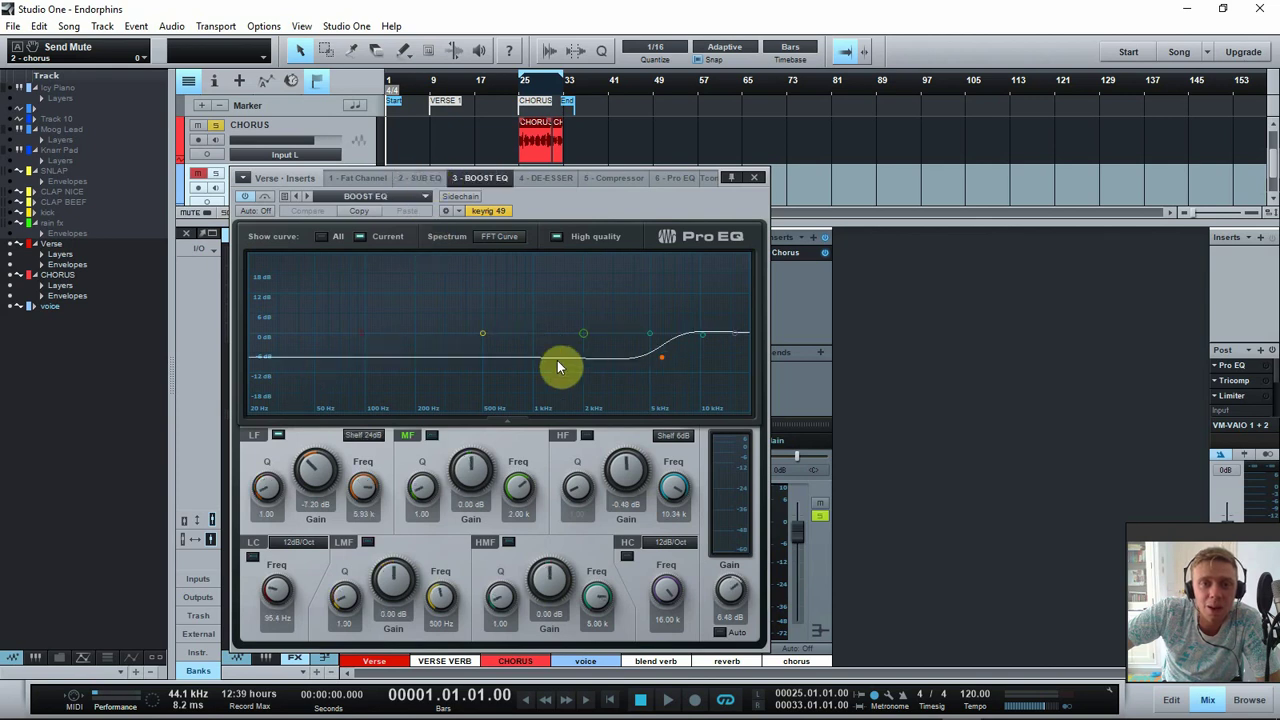
scroll(489, 180, "up", 1)
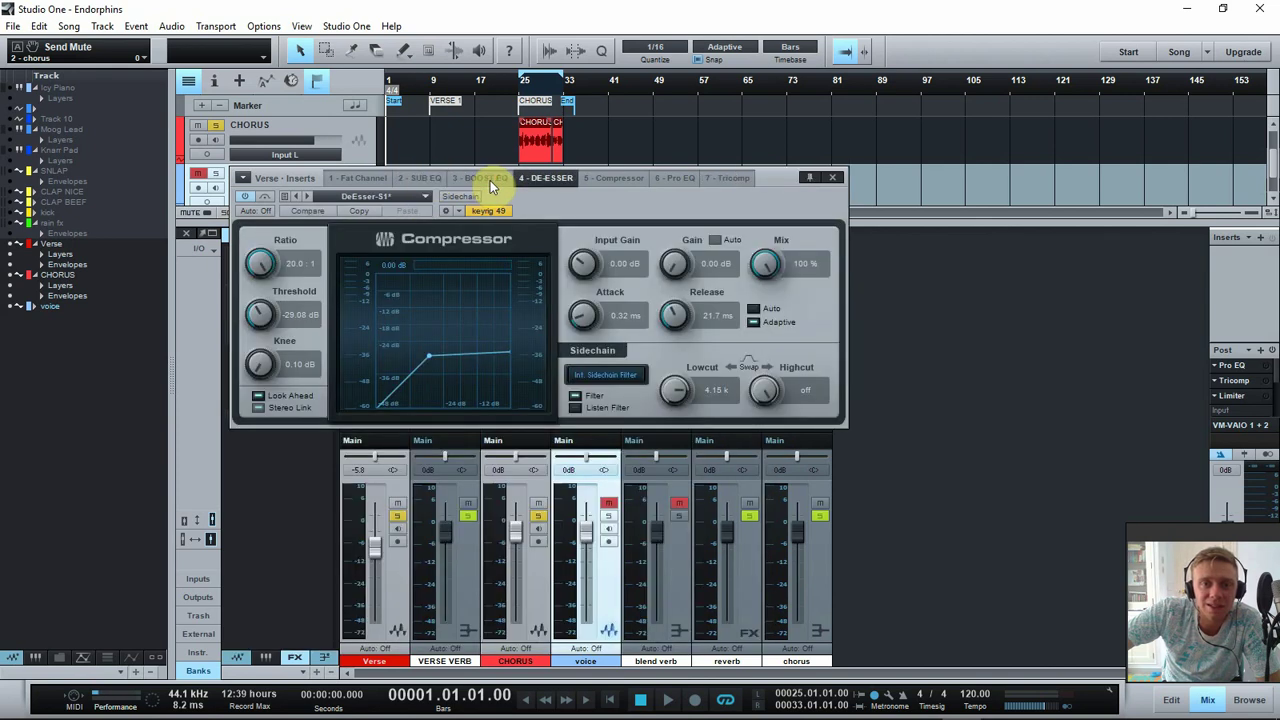
scroll(563, 178, "up", 1)
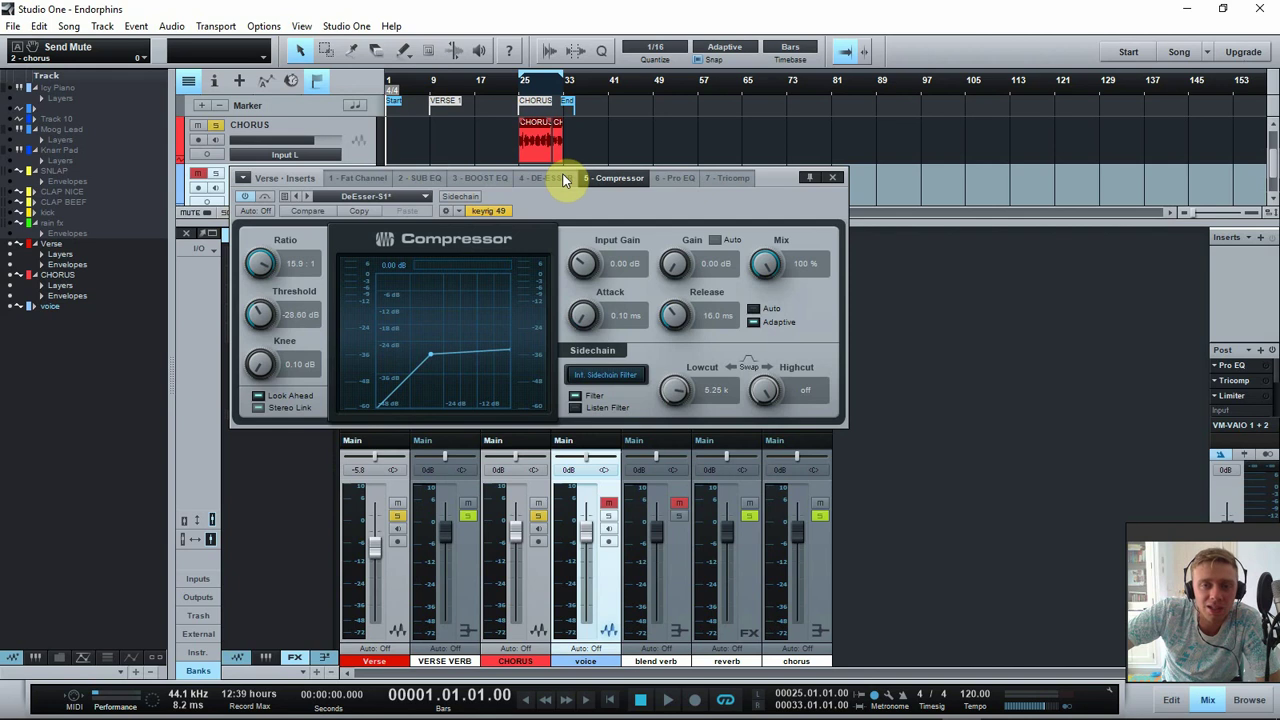
scroll(563, 178, "up", 1)
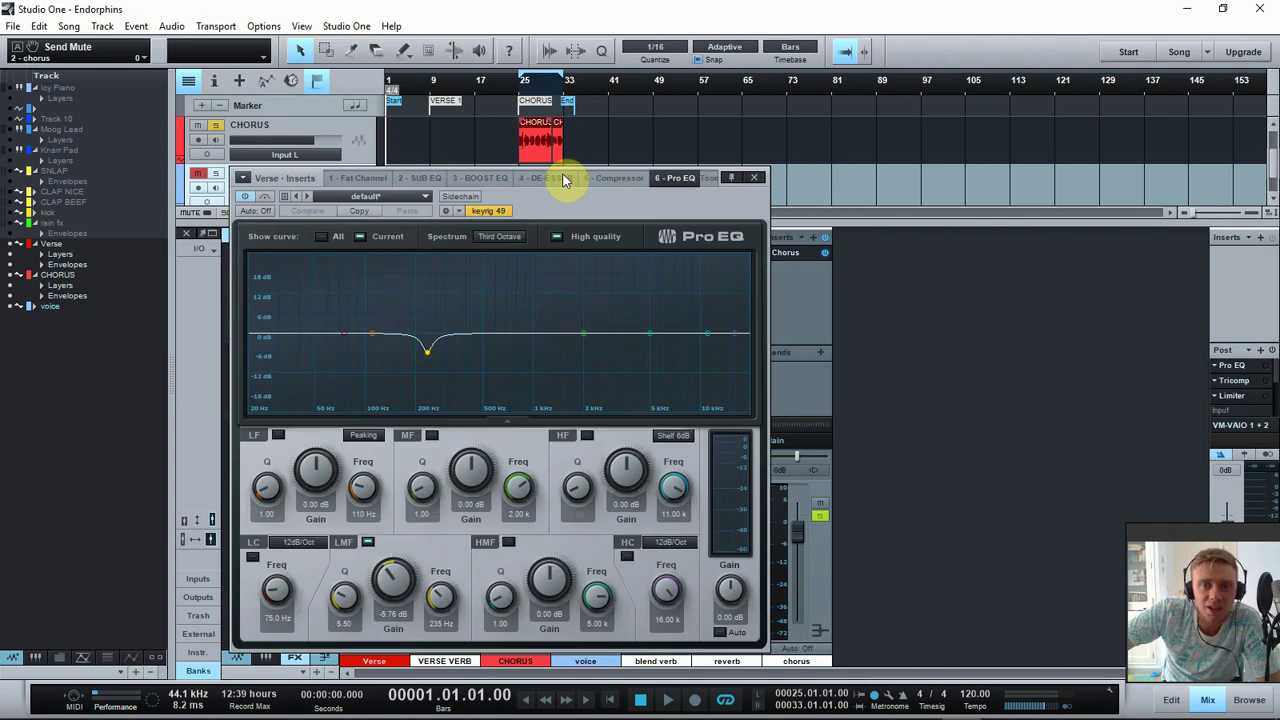
scroll(563, 178, "up", 1)
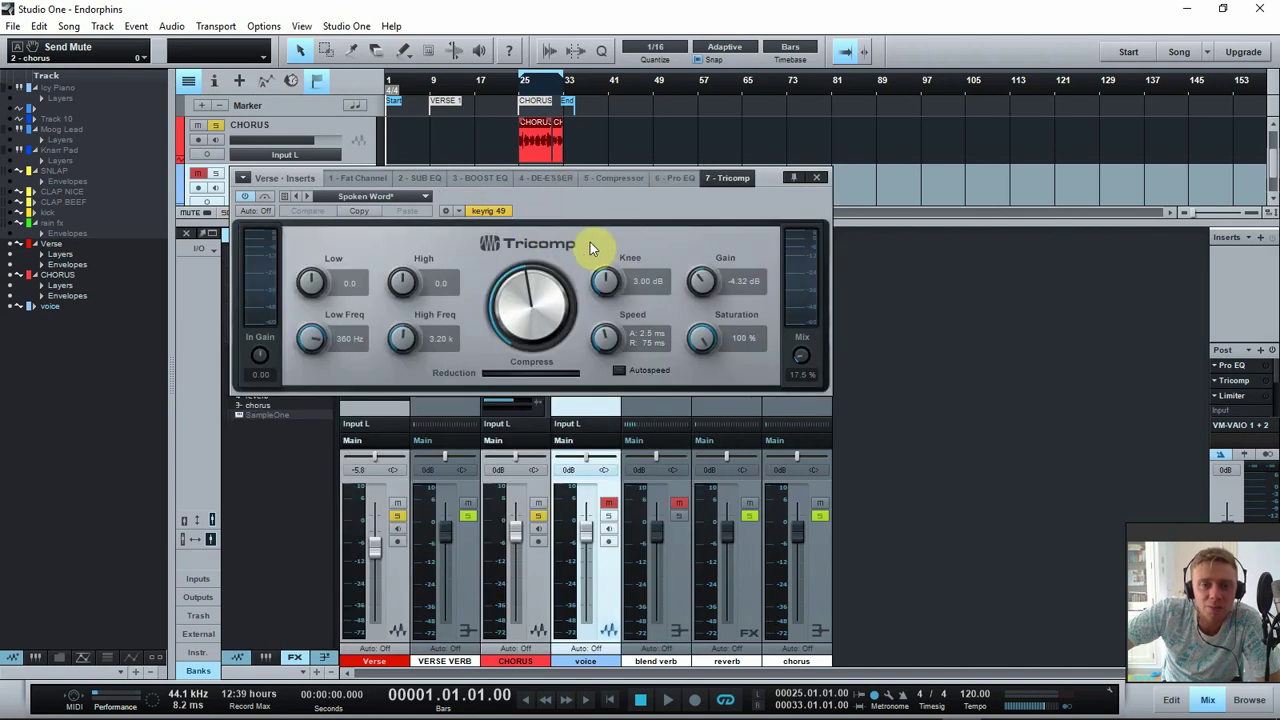
left_click(817, 179)
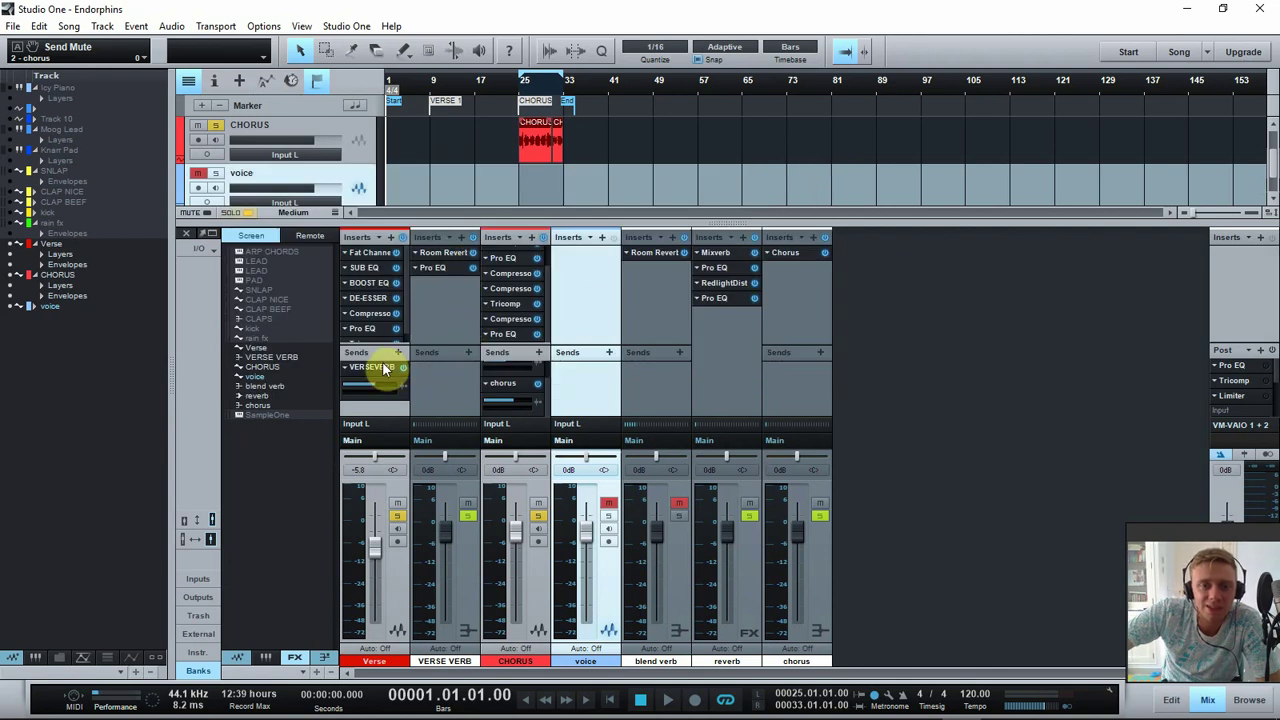
Look over the CHORUS channel's insert list and its reverb and chorus sends.
scroll(500, 280, "up", 2)
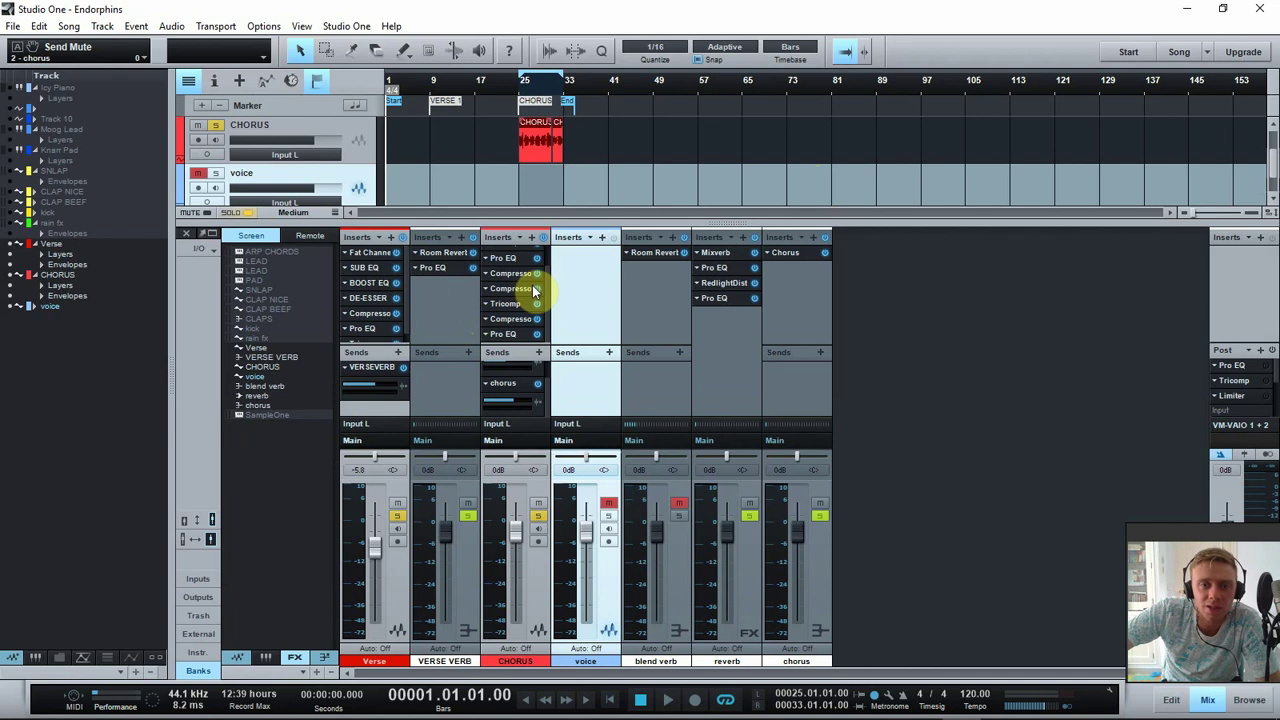
scroll(557, 280, "down", 3)
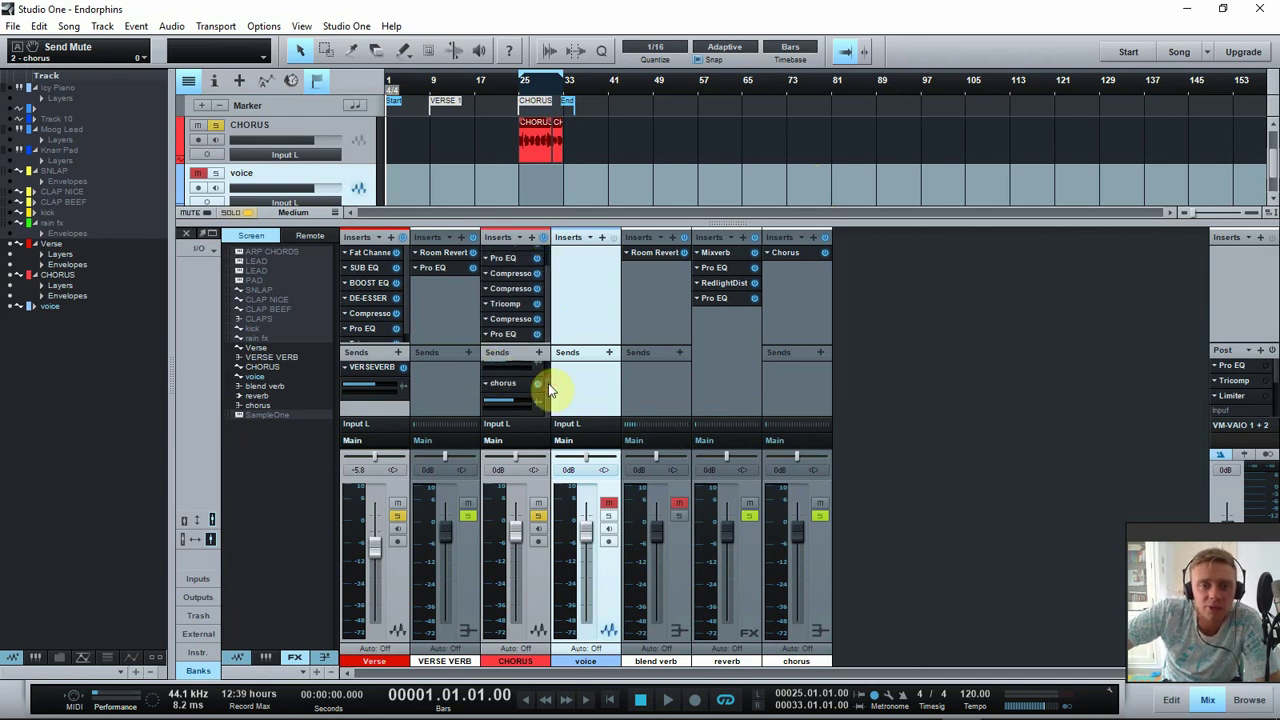
scroll(540, 375, "up", 2)
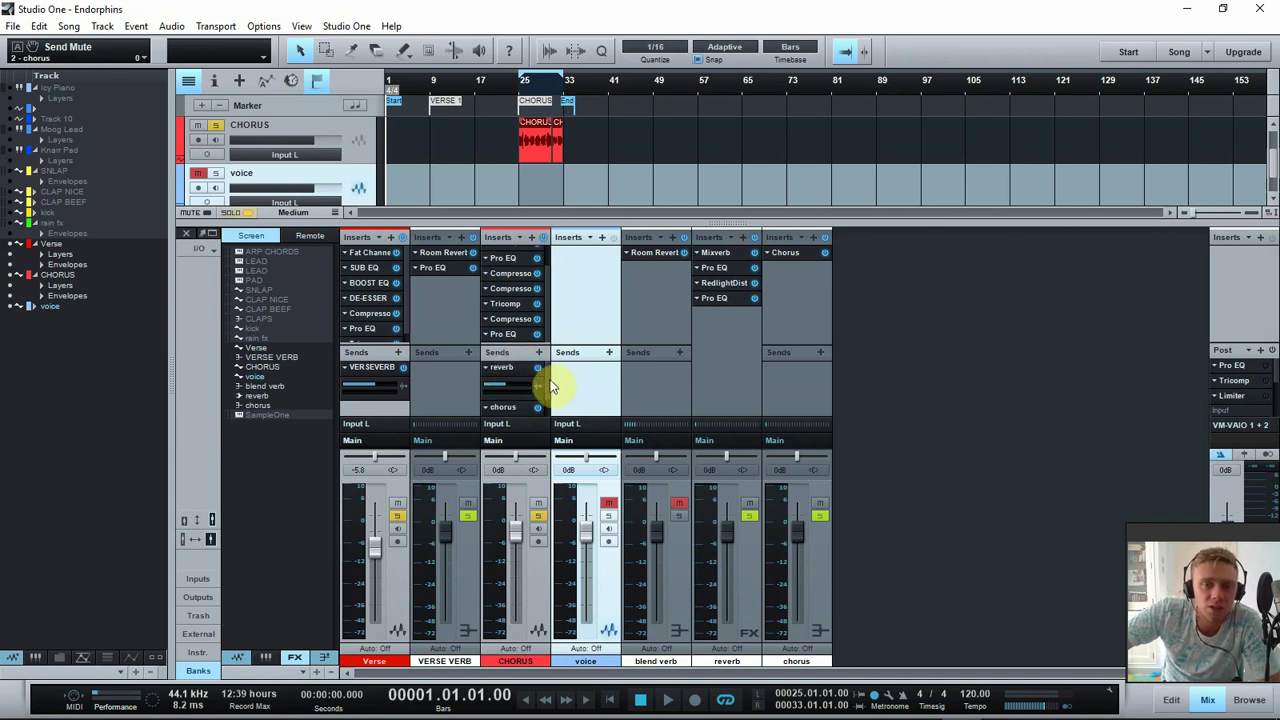
left_click_drag(548, 380, 550, 392)
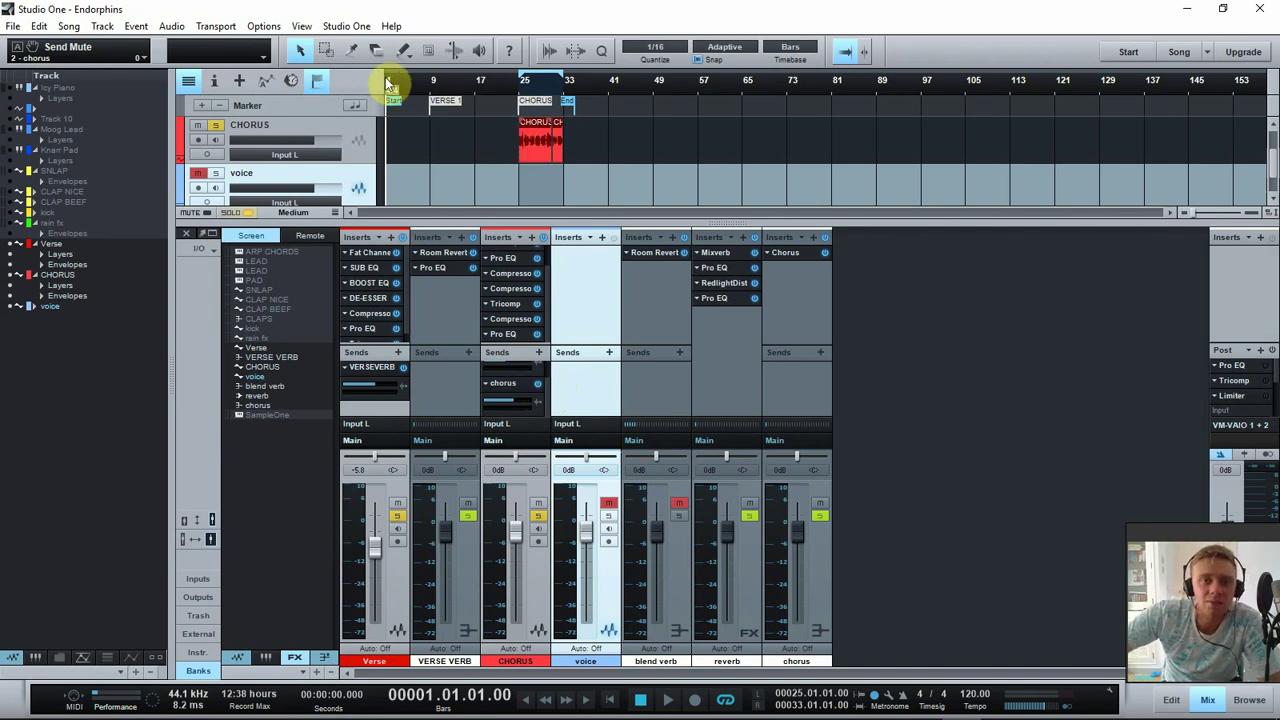
Clear all channel solos and mutes and return the playhead to the song start.
key("space")
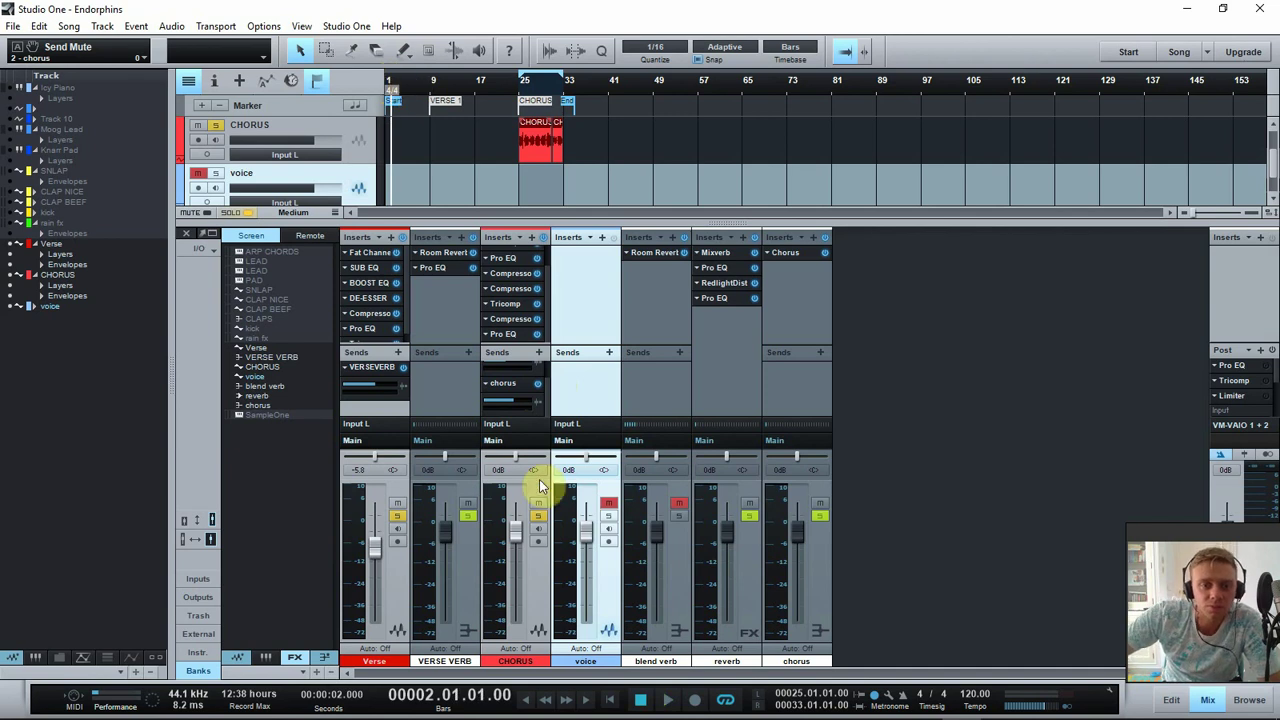
left_click(539, 517)
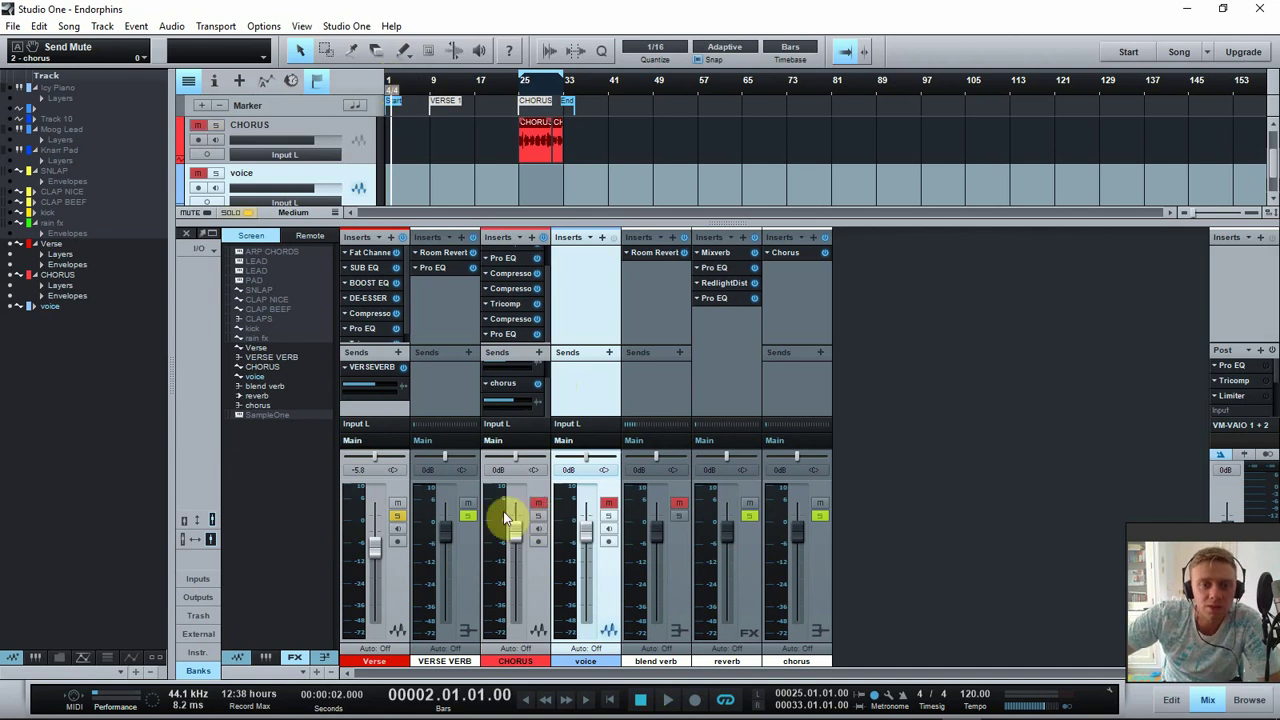
left_click(250, 219)
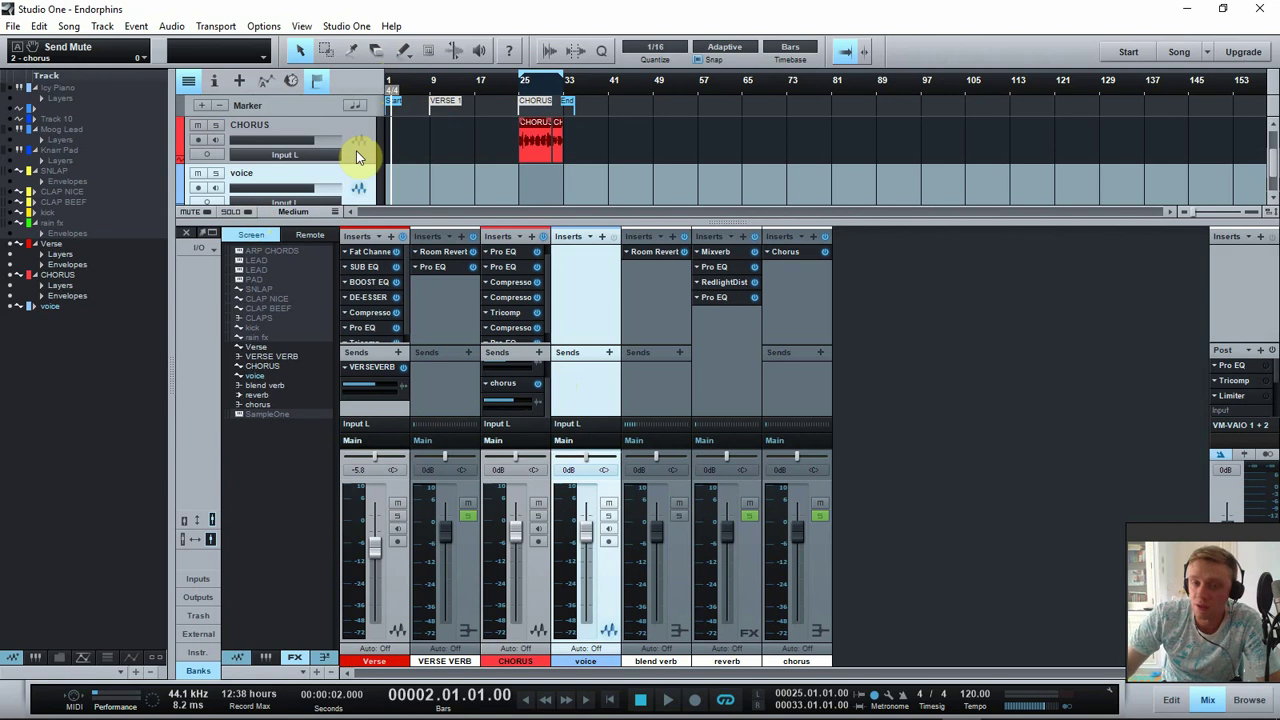
key("comma")
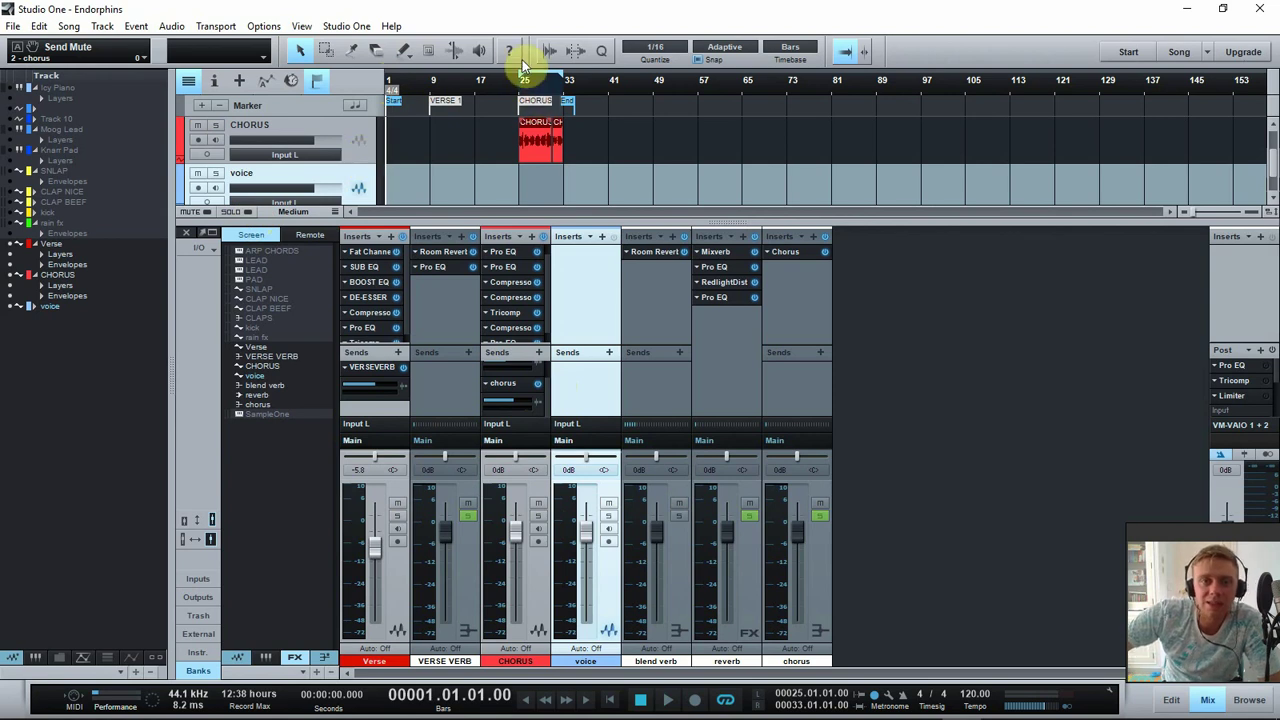
Extend the loop range to span bars 1 to 35 and play the song from the start with the Verse and CHORUS tracks in view.
left_click_drag(521, 74, 354, 80)
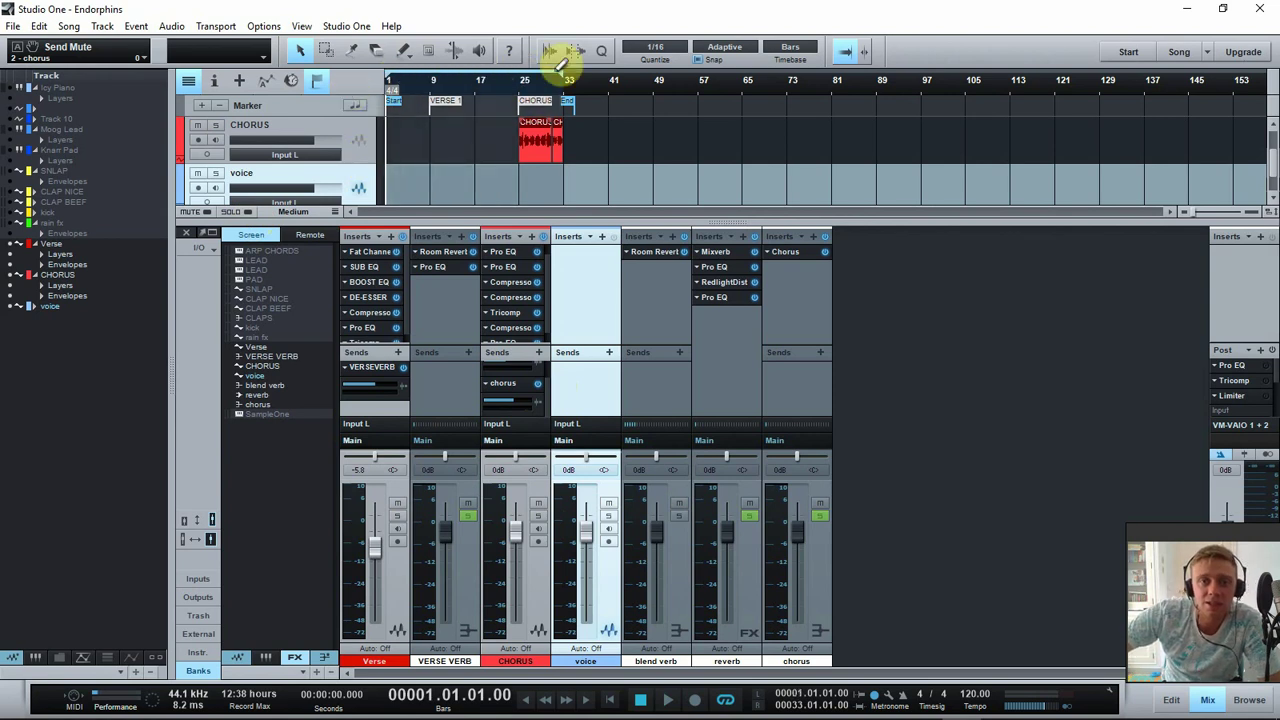
left_click_drag(557, 74, 575, 75)
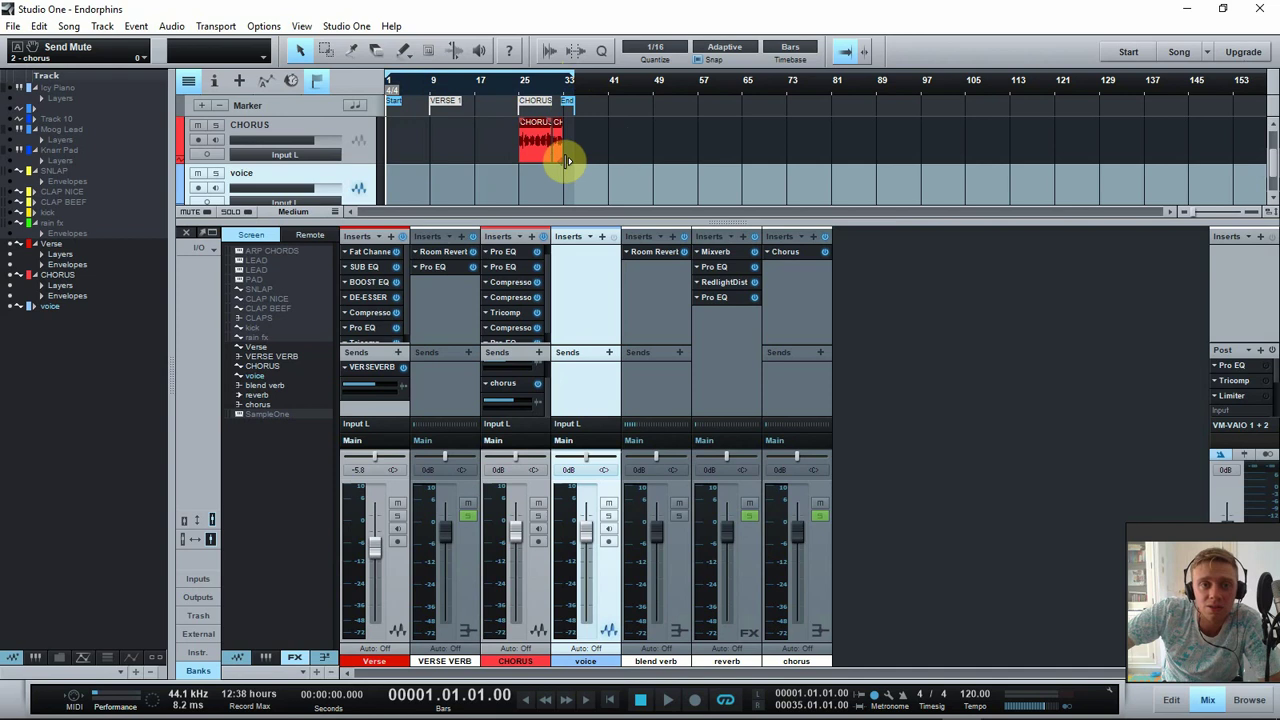
left_click_drag(586, 226, 574, 253)
scroll(514, 171, "up", 1)
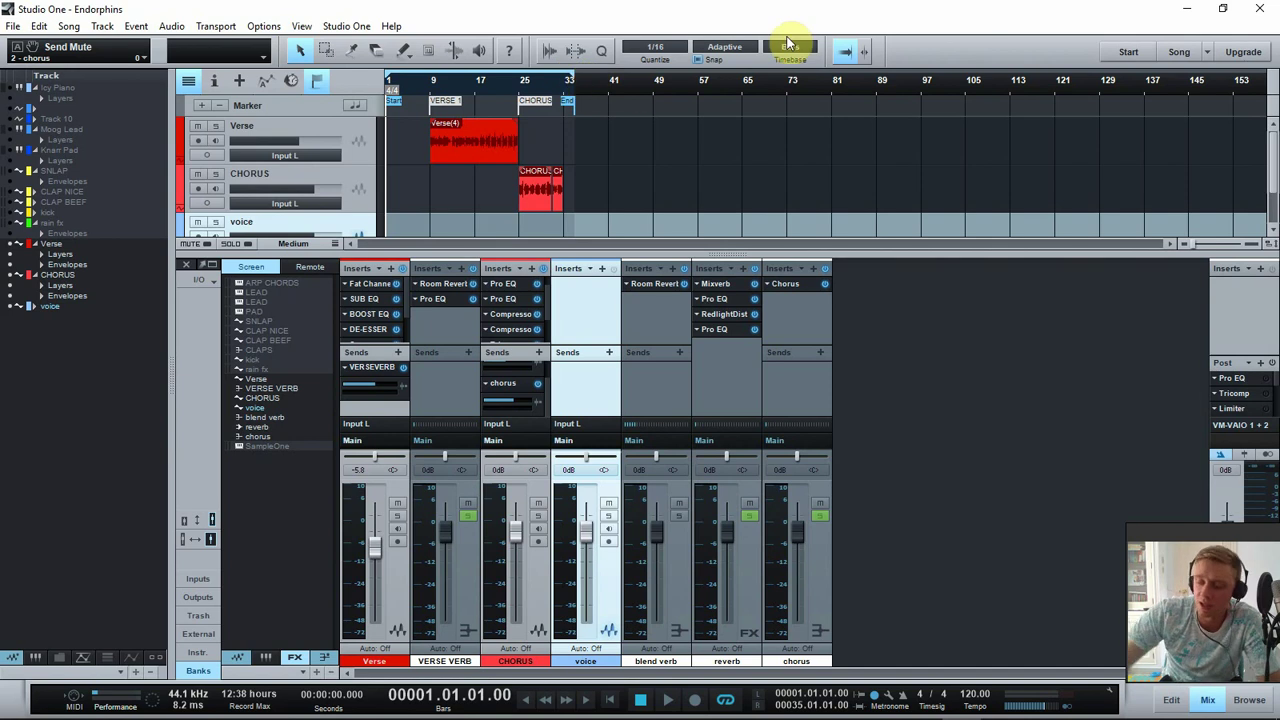
key("space")
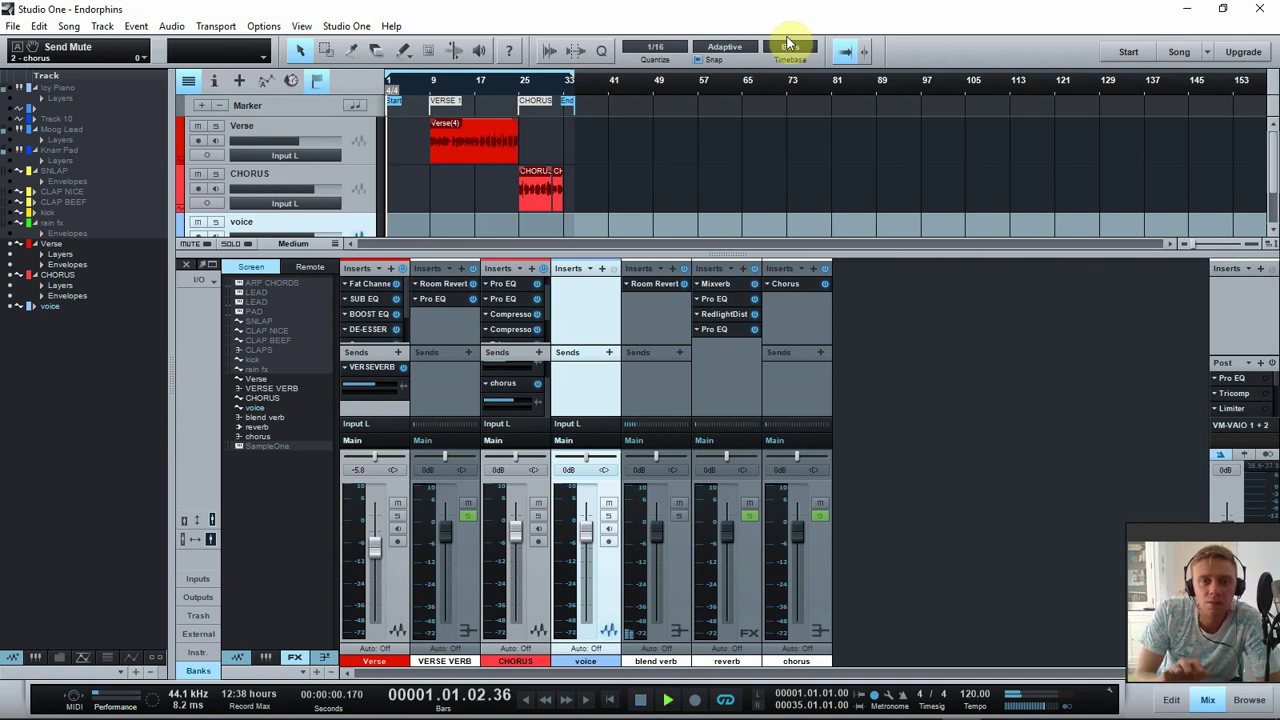